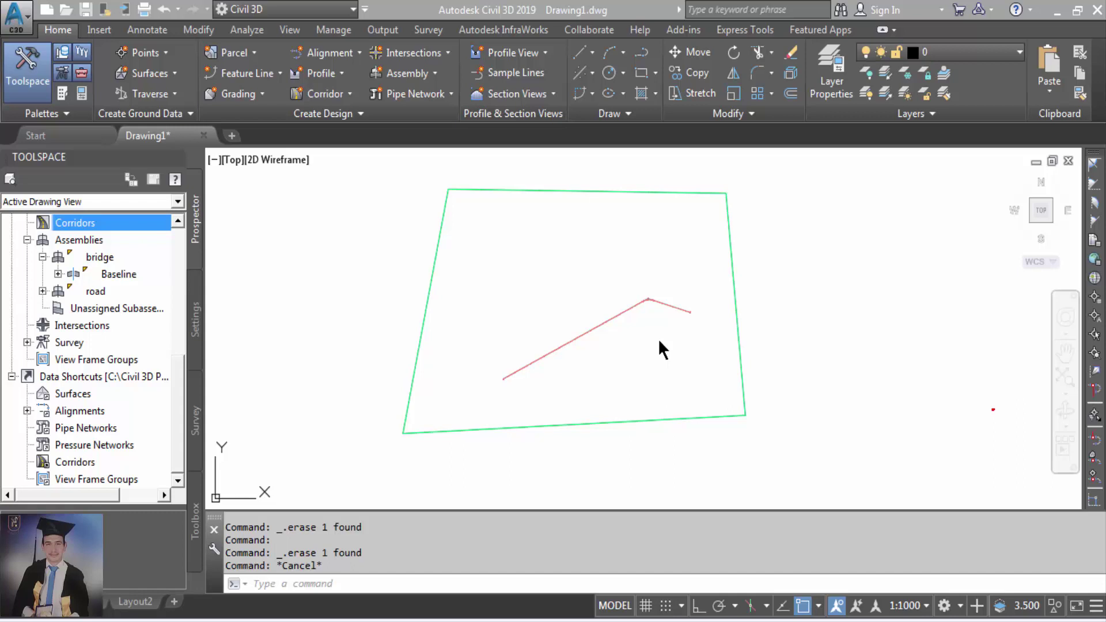
Examine the road 1 alignment's horizontal curve and the vertical curves in its profile view.
scroll(659, 345, "up", 5)
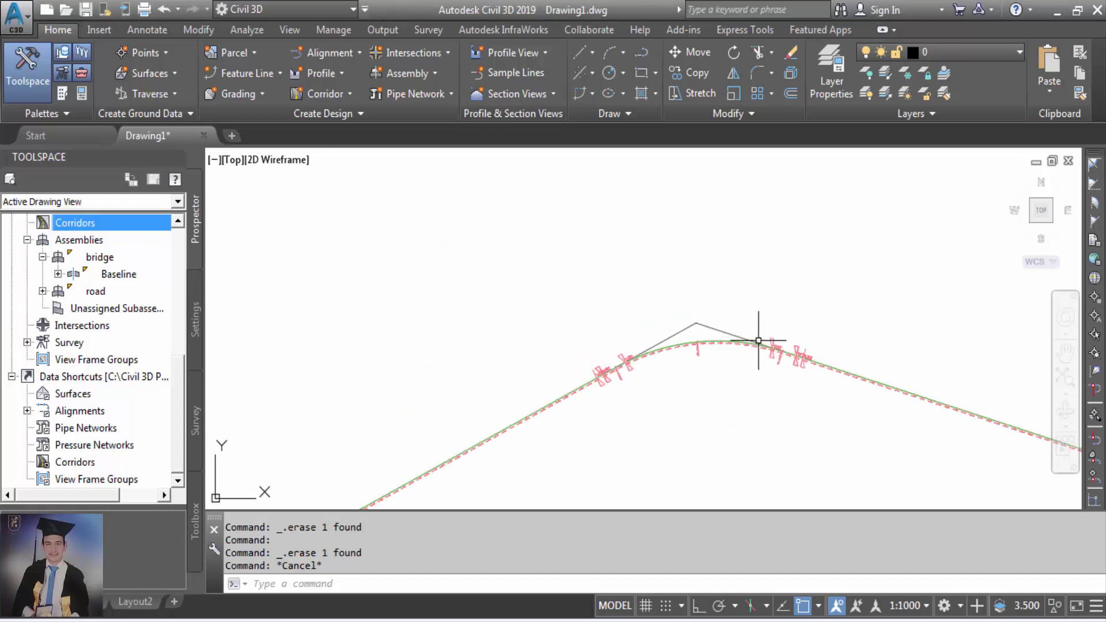
scroll(527, 333, "down", 2)
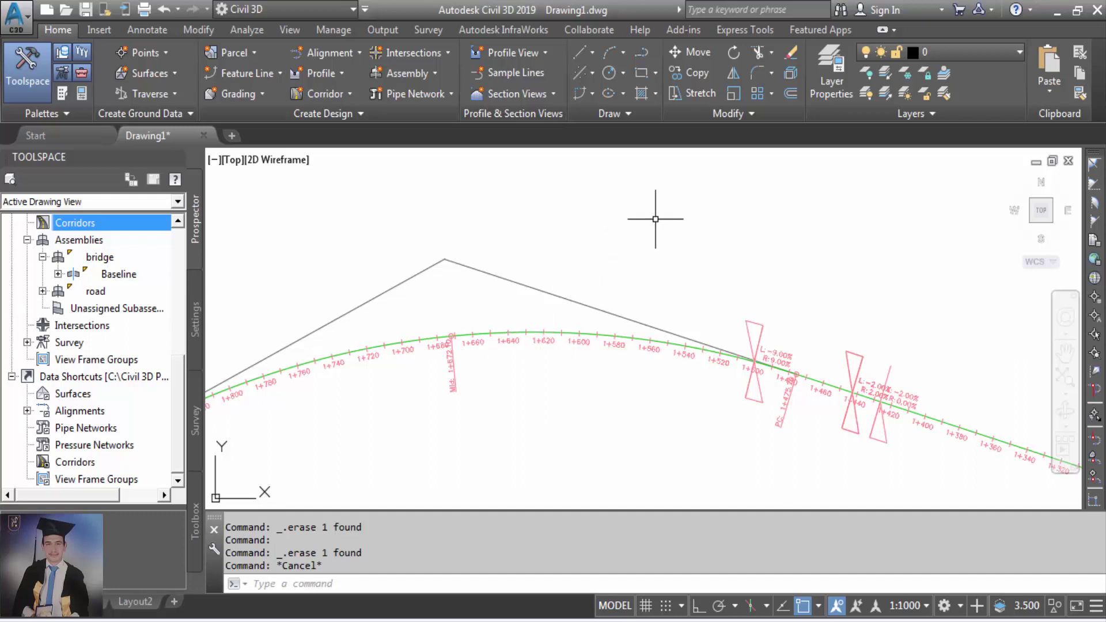
scroll(664, 366, "down", 1)
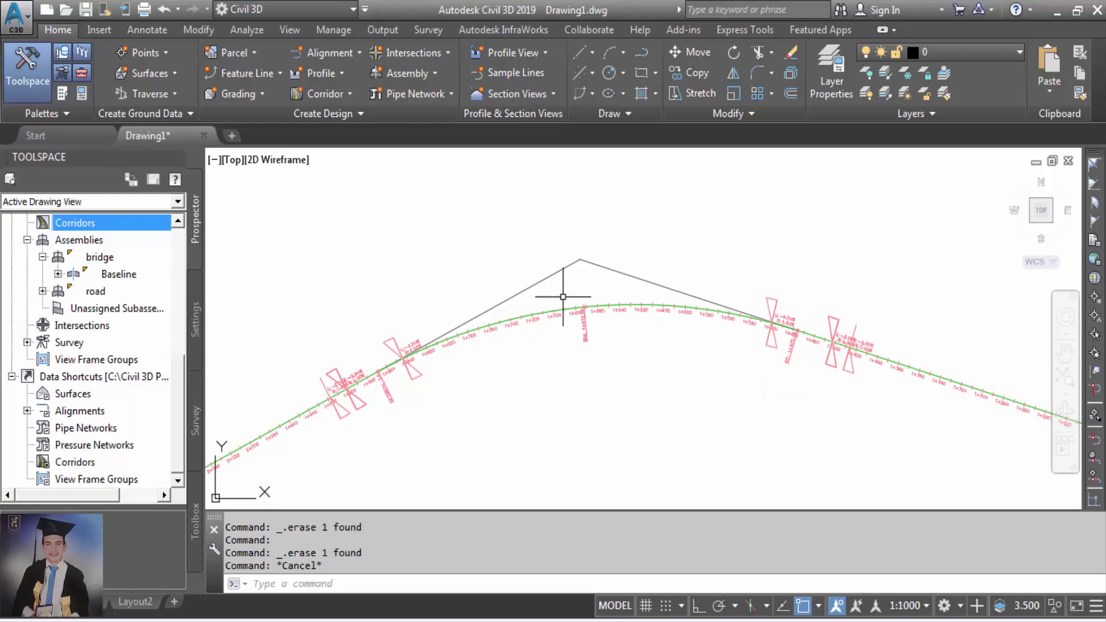
scroll(563, 296, "down", 10)
scroll(616, 294, "up", 10)
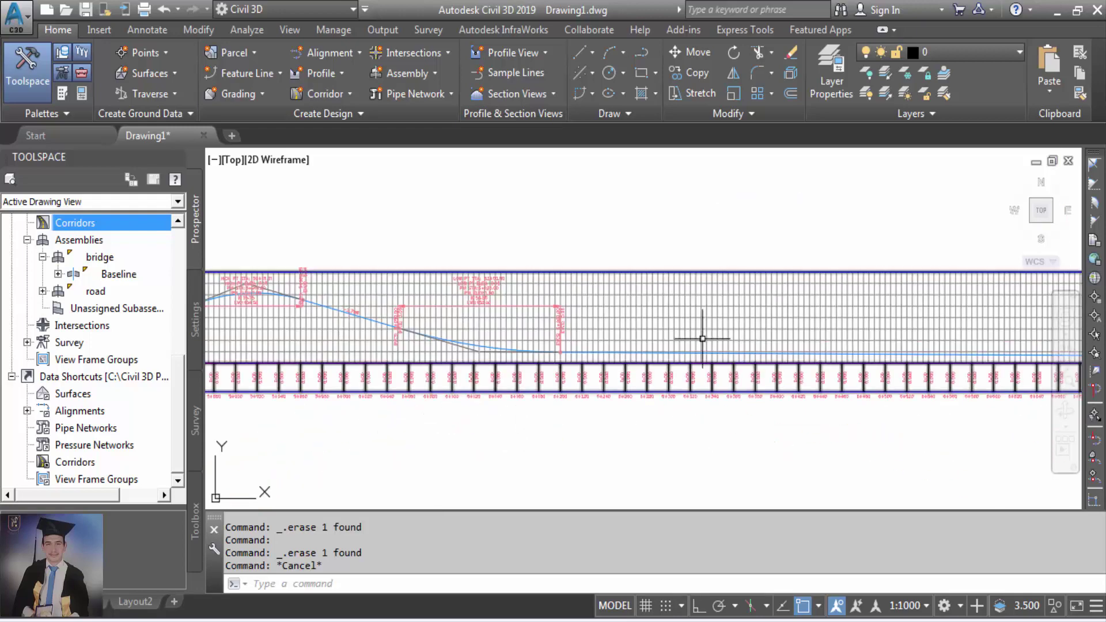
scroll(479, 403, "up", 5)
scroll(714, 387, "down", 8)
scroll(861, 396, "up", 5)
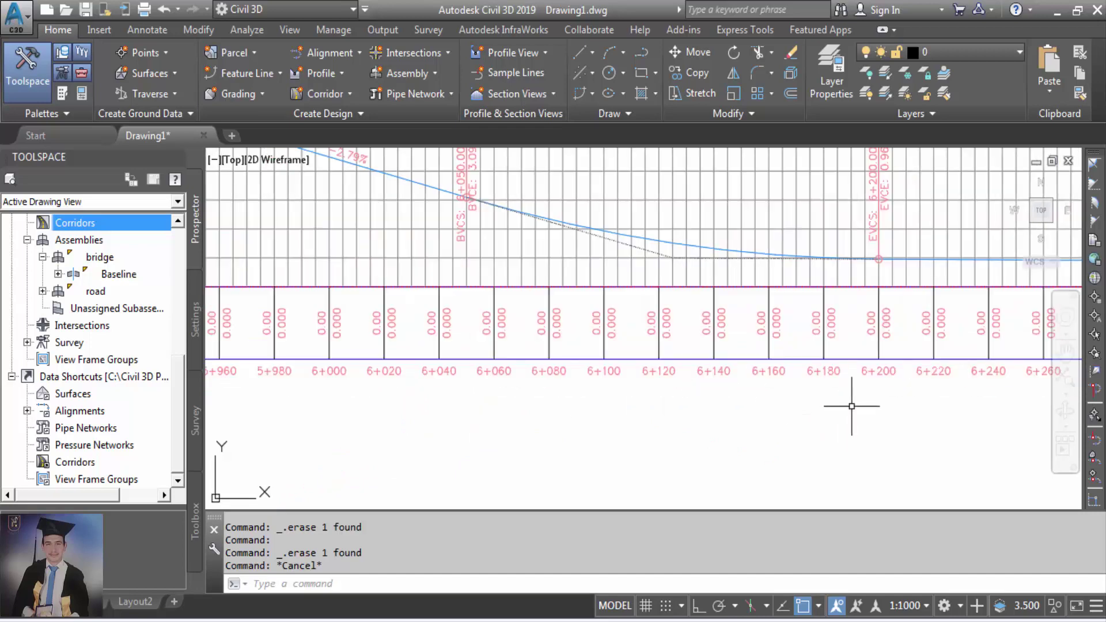
scroll(851, 406, "down", 5)
scroll(741, 408, "up", 5)
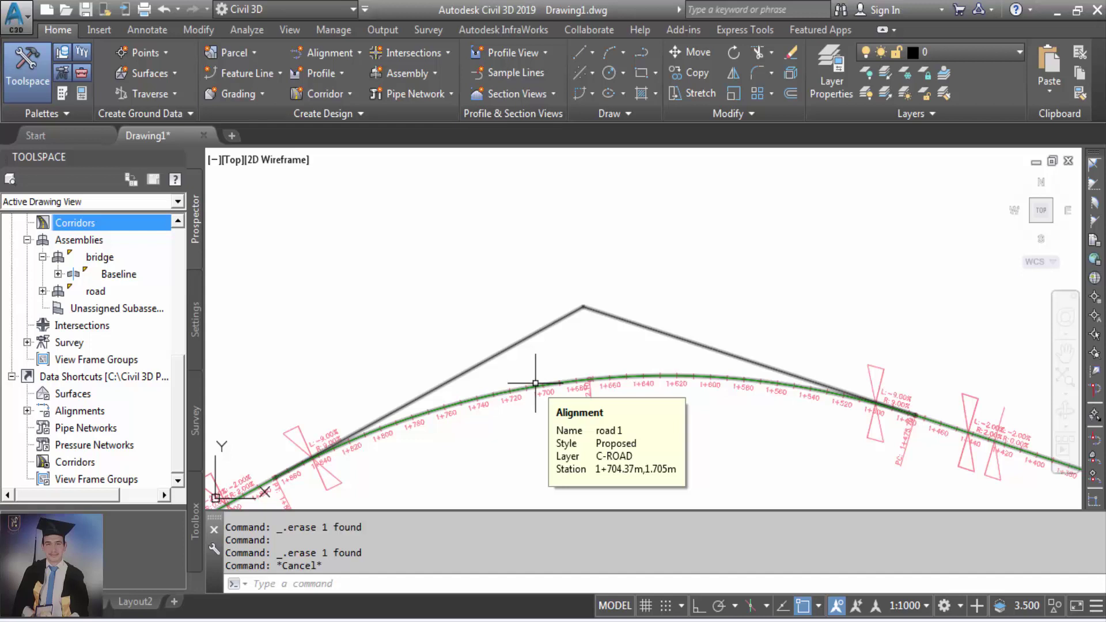
scroll(548, 248, "up", 10)
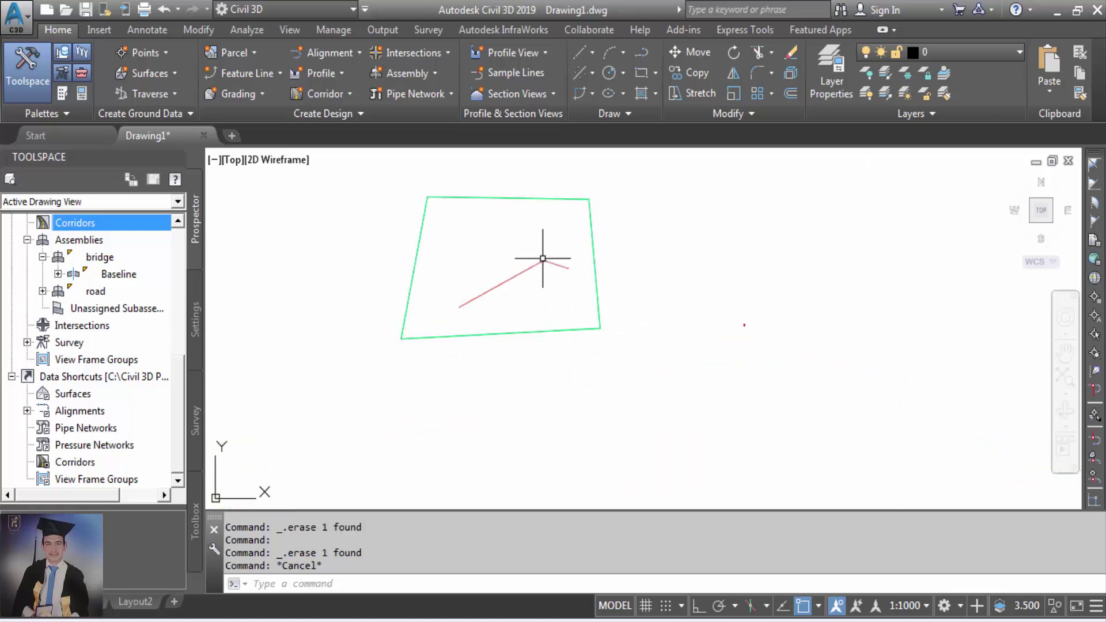
Add an aligned dimension below the assembly with cut and fill slopes, from its centreline to the pavement base's lower outer corner.
scroll(542, 259, "down", 4)
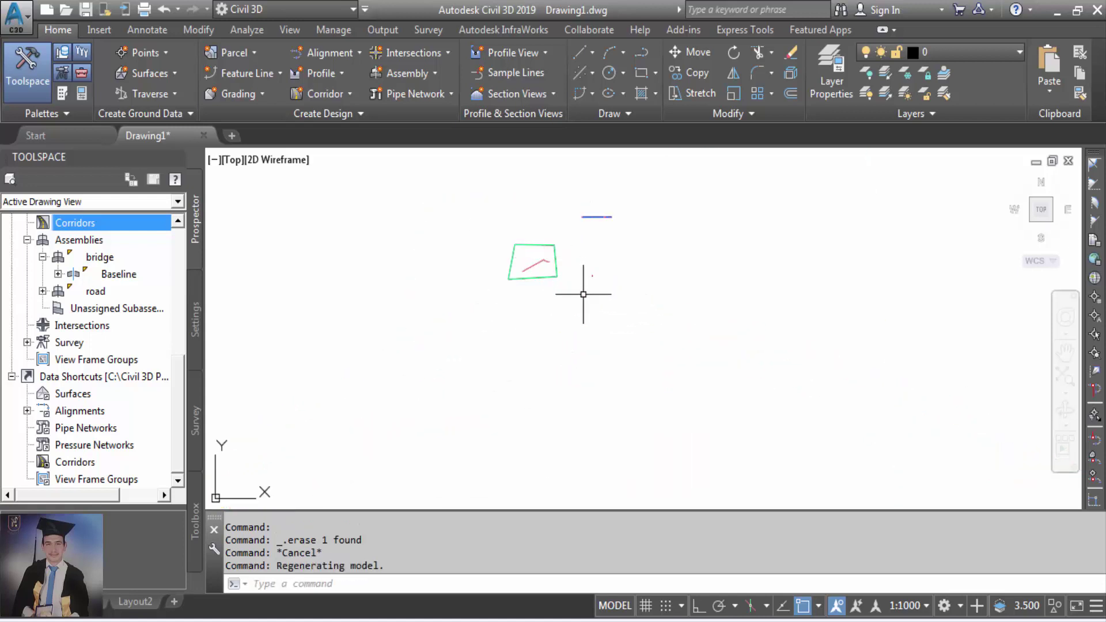
scroll(588, 263, "up", 6)
scroll(634, 285, "up", 8)
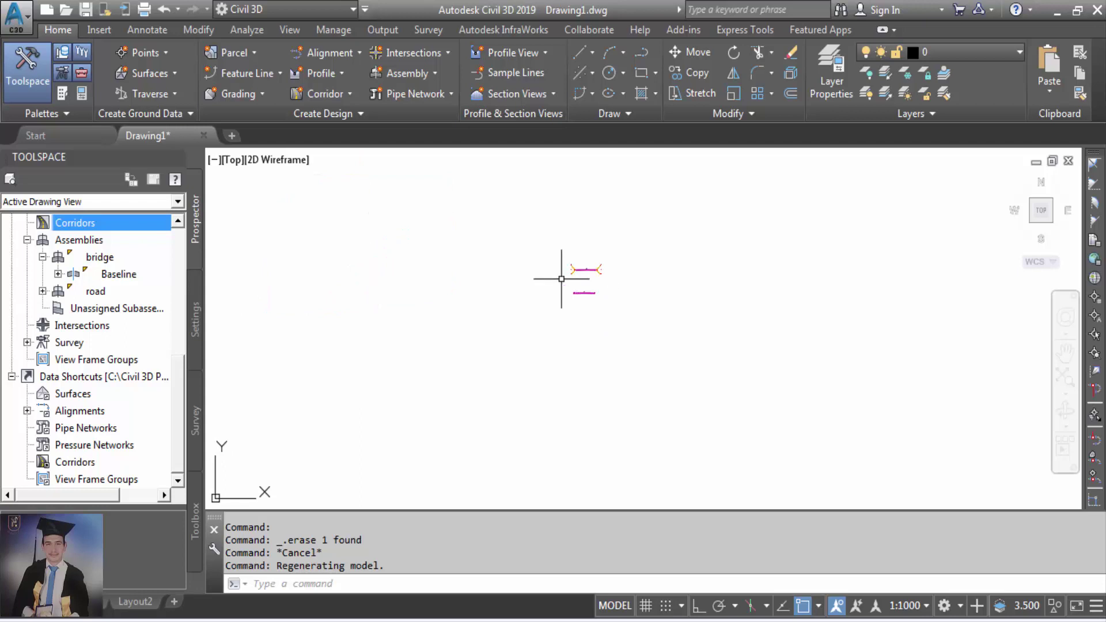
scroll(793, 311, "up", 4)
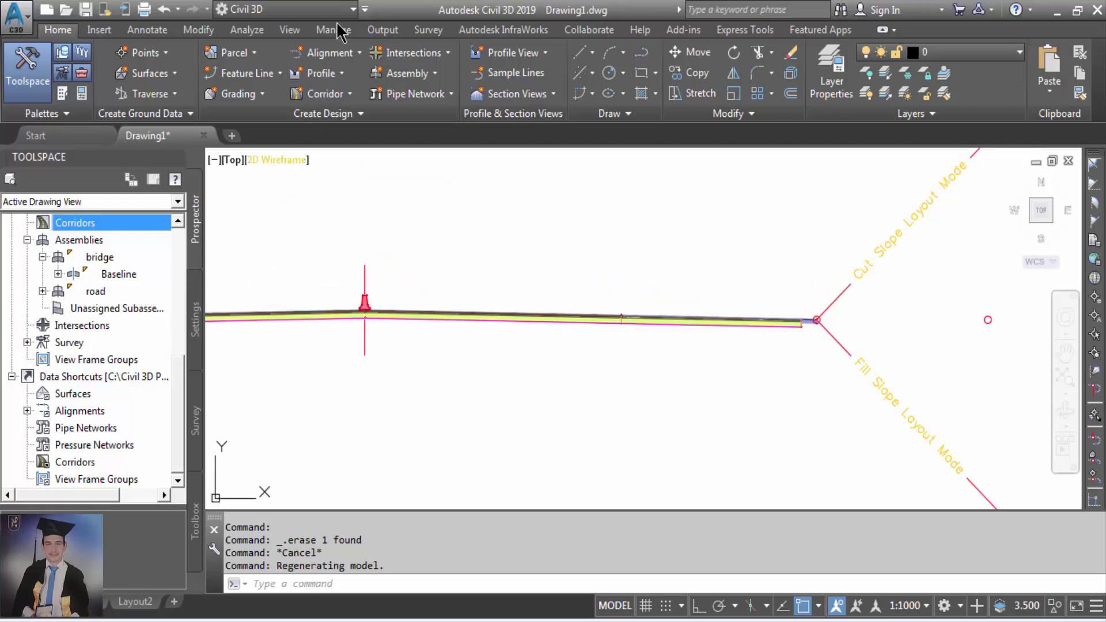
left_click(144, 31)
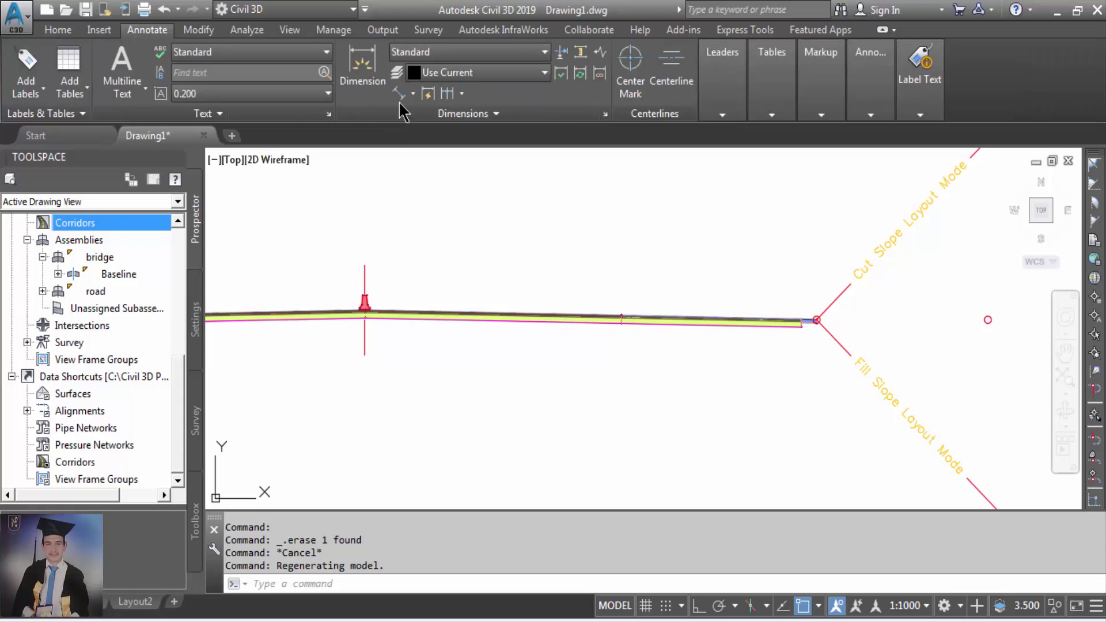
left_click(398, 93)
scroll(367, 343, "up", 4)
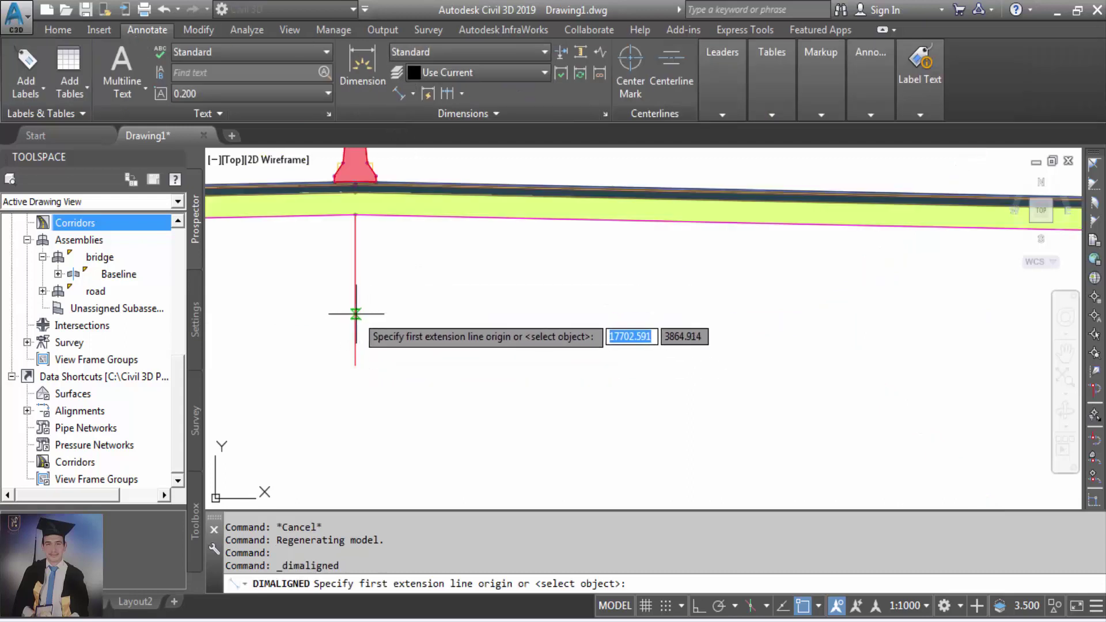
left_click(355, 284)
scroll(356, 299, "down", 5)
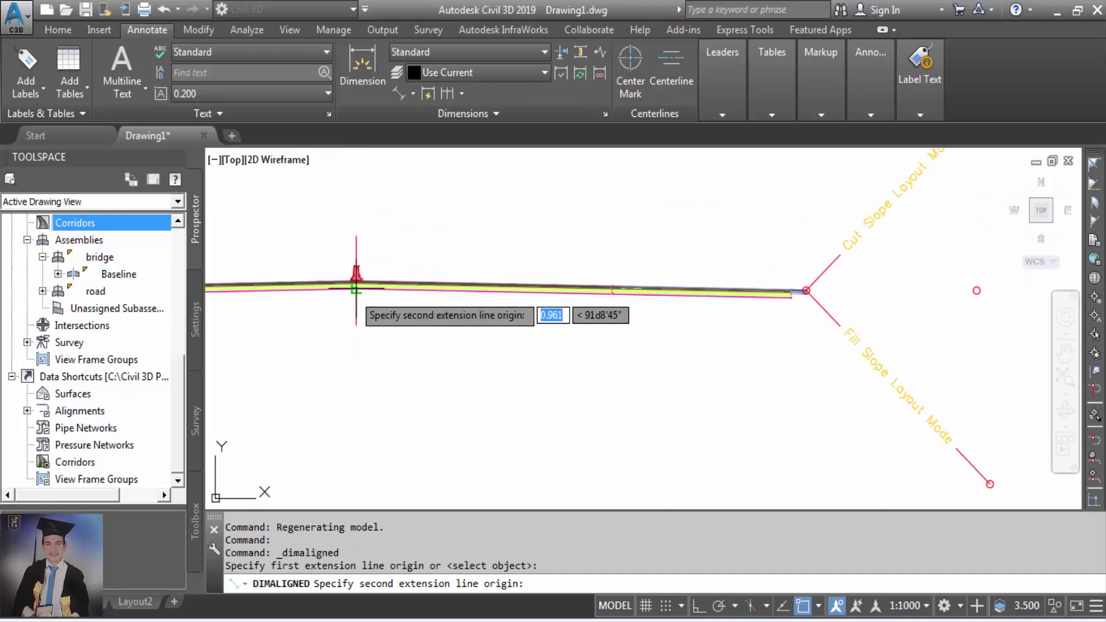
scroll(525, 406, "down", 2)
scroll(636, 342, "up", 4)
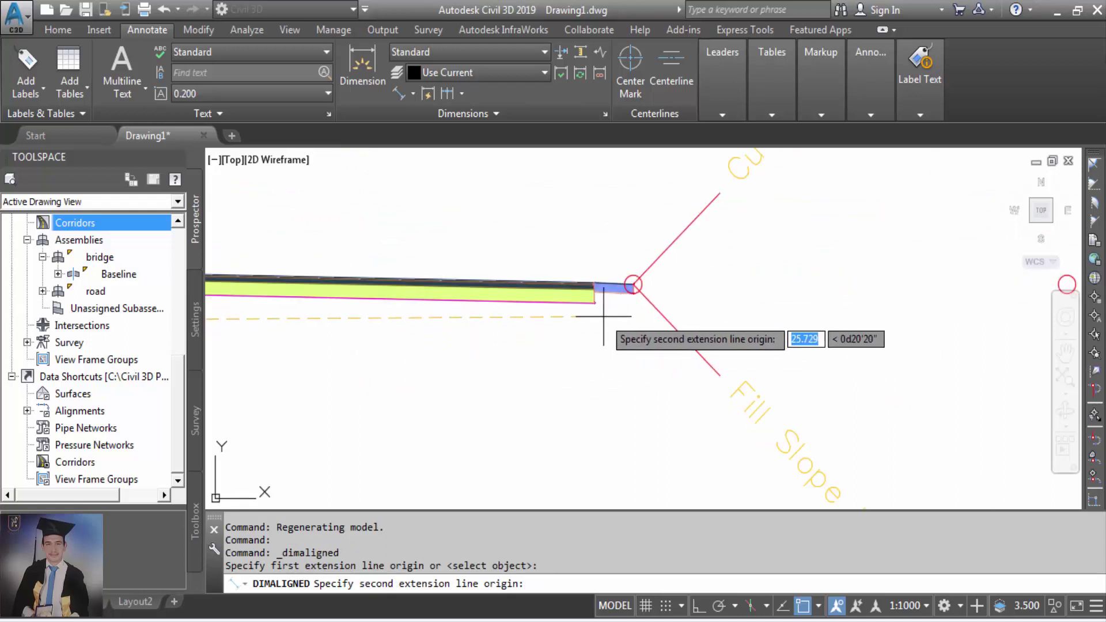
scroll(603, 316, "up", 3)
left_click(579, 282)
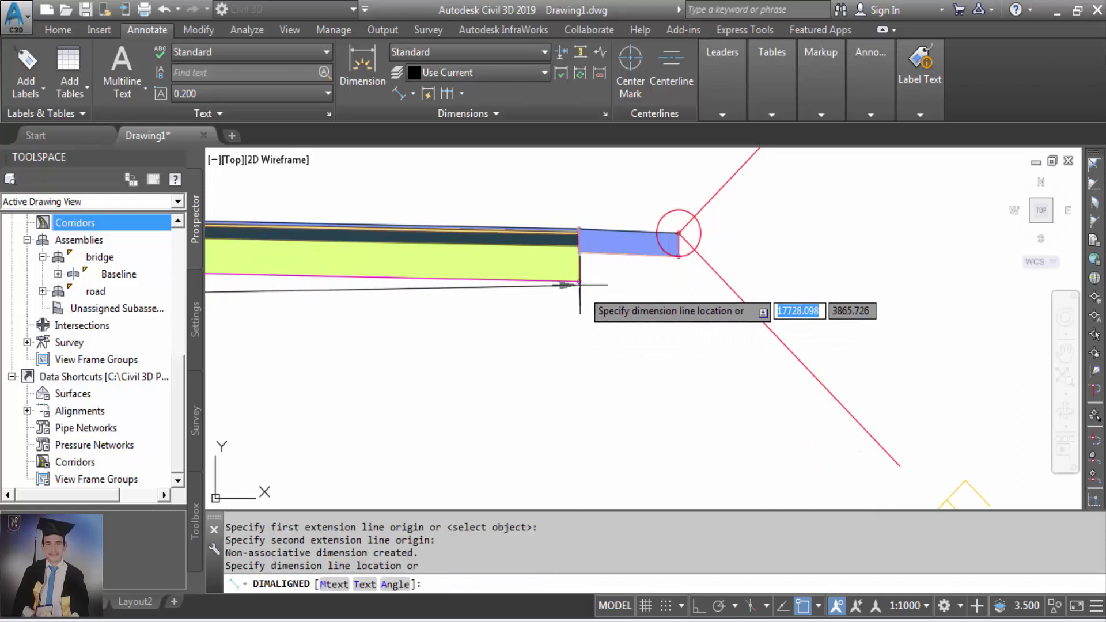
scroll(580, 285, "down", 3)
scroll(216, 374, "up", 4)
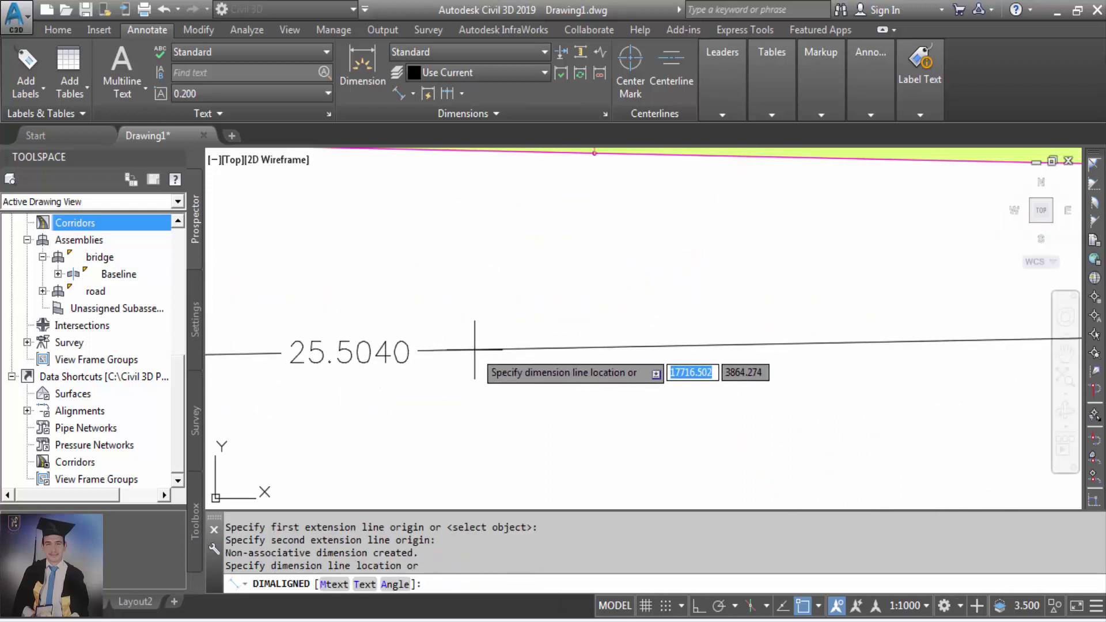
left_click(475, 352)
scroll(607, 330, "down", 4)
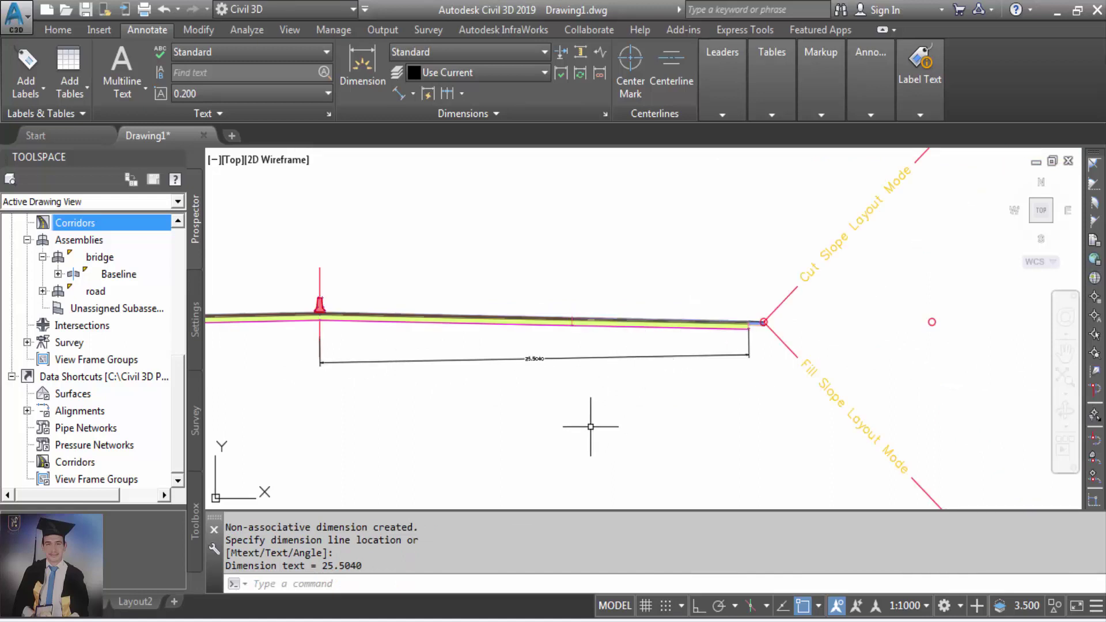
Start creating offset alignments from the road 1 alignment, covering its station range from start to end.
scroll(593, 428, "down", 2)
scroll(781, 317, "up", 10)
scroll(767, 314, "down", 8)
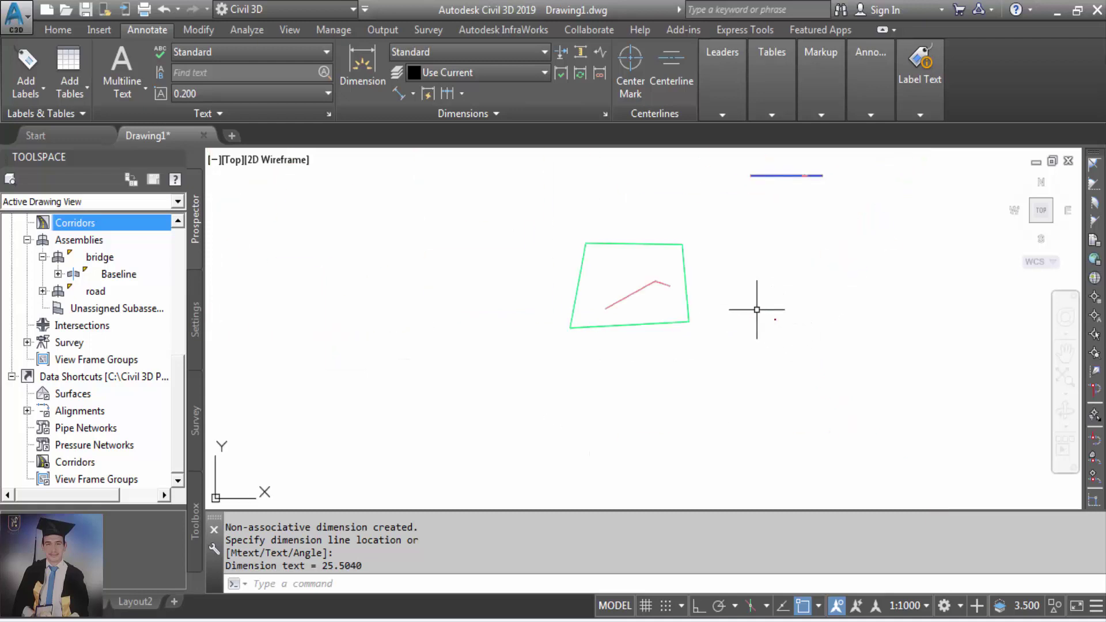
scroll(672, 271, "up", 5)
scroll(634, 311, "up", 6)
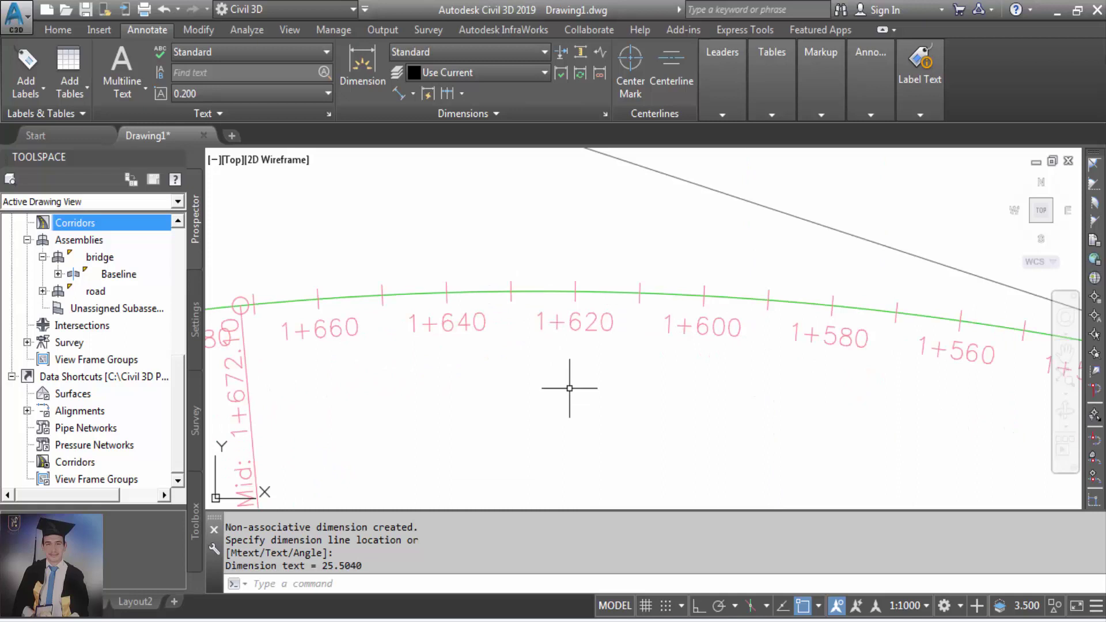
key("Escape")
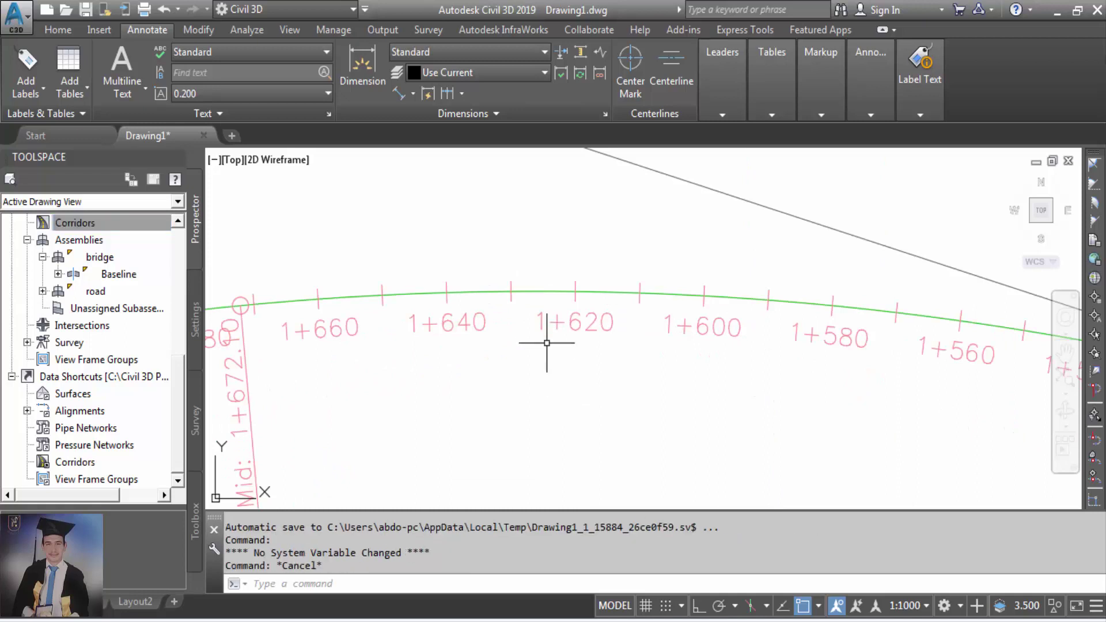
left_click(553, 277)
left_click(551, 289)
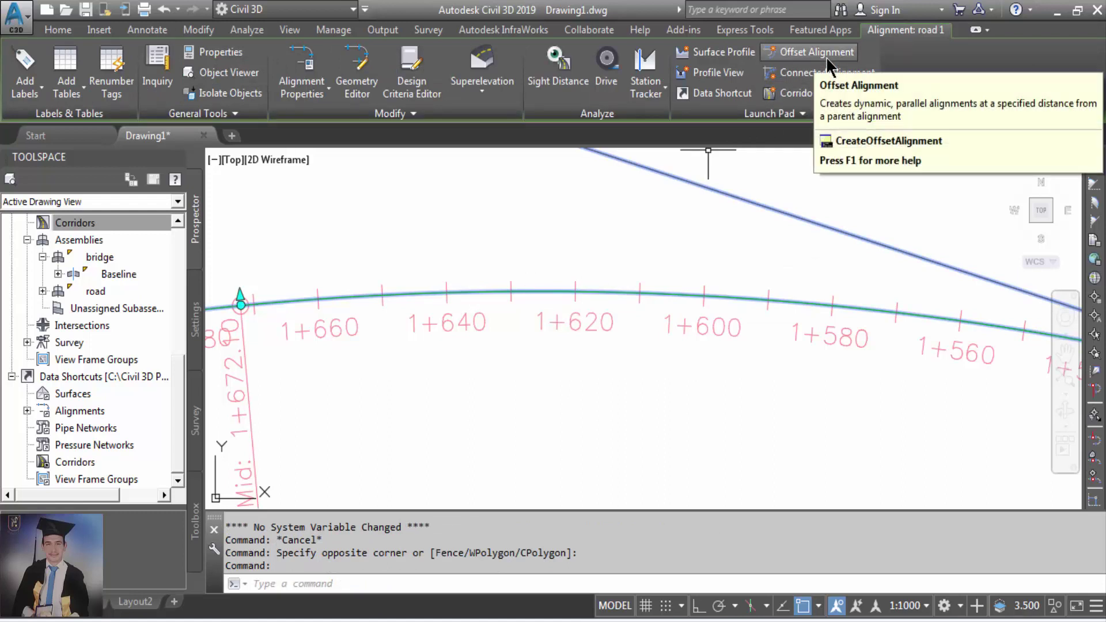
left_click(828, 57)
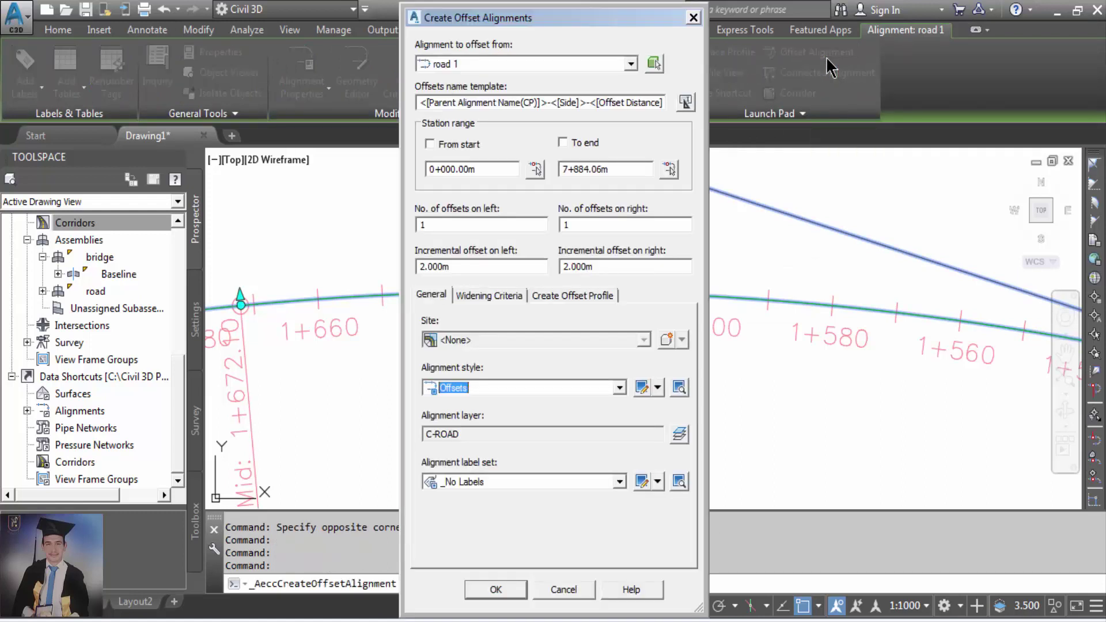
left_click(439, 147)
left_click(581, 143)
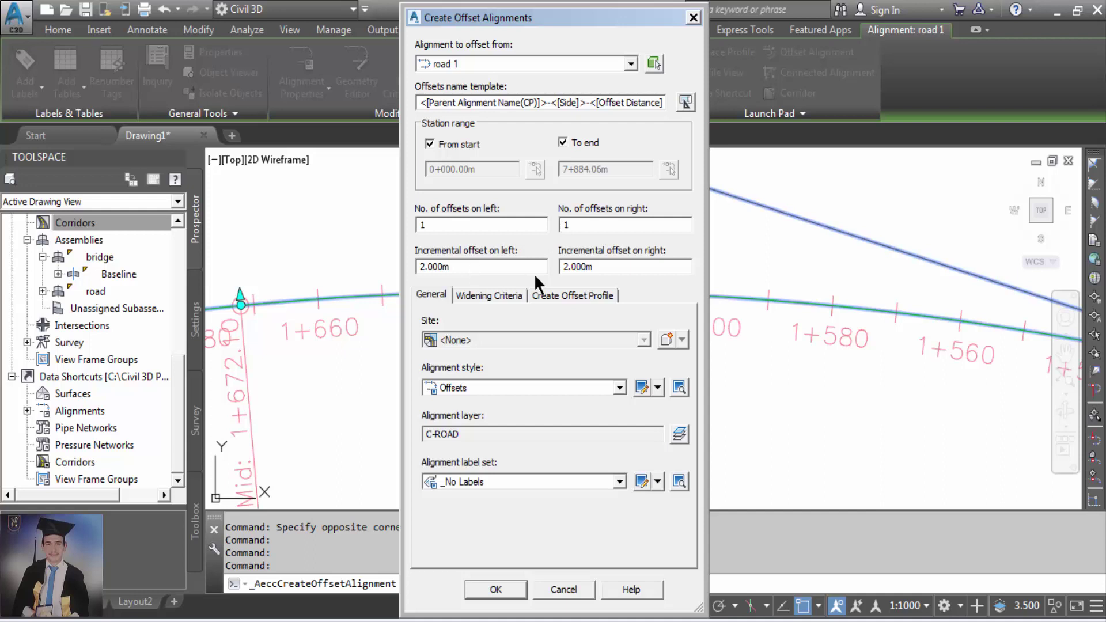
Set the incremental offset to 25.5 m on both the right and left sides.
double_click(599, 266)
type("25.5")
double_click(449, 266)
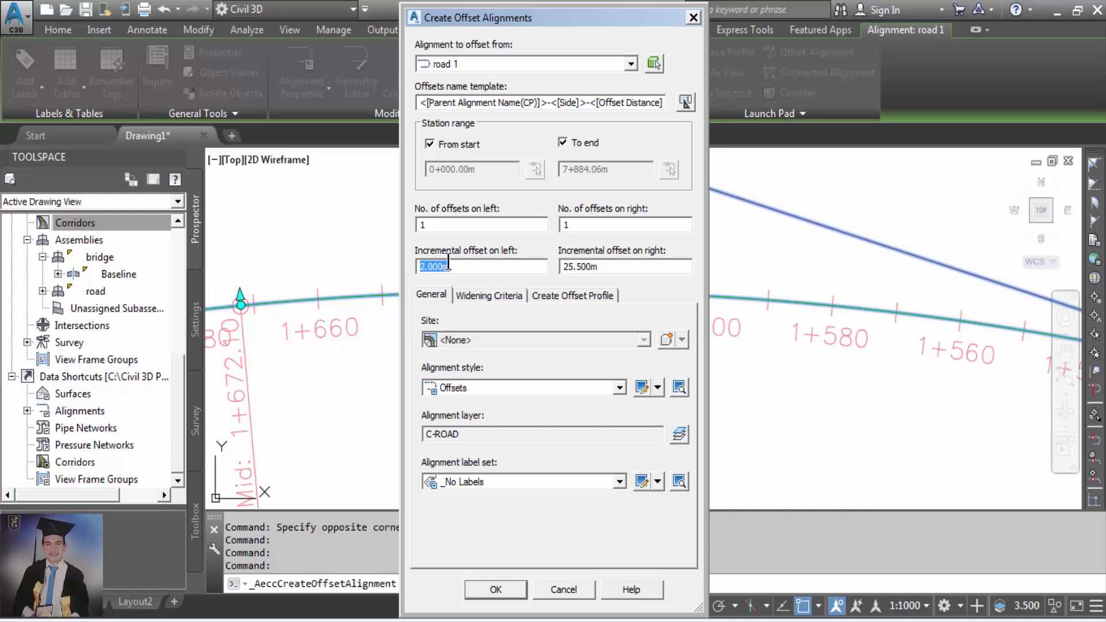
type("25.5")
Add widening around curves through design standards, using the AASHTO Standard Formula widening method.
left_click(510, 293)
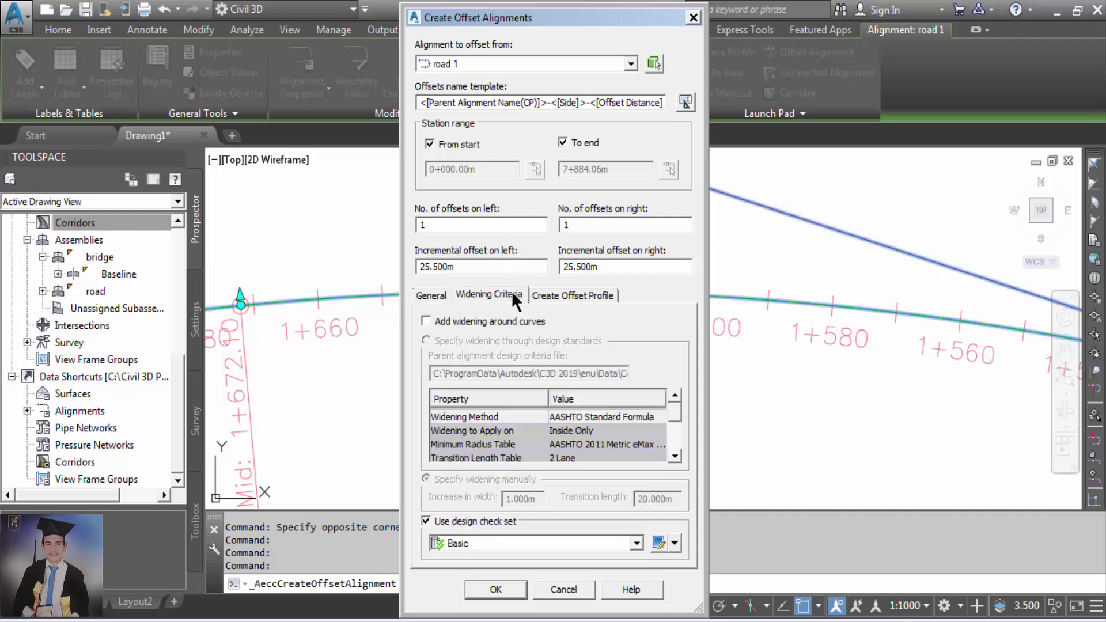
left_click(504, 324)
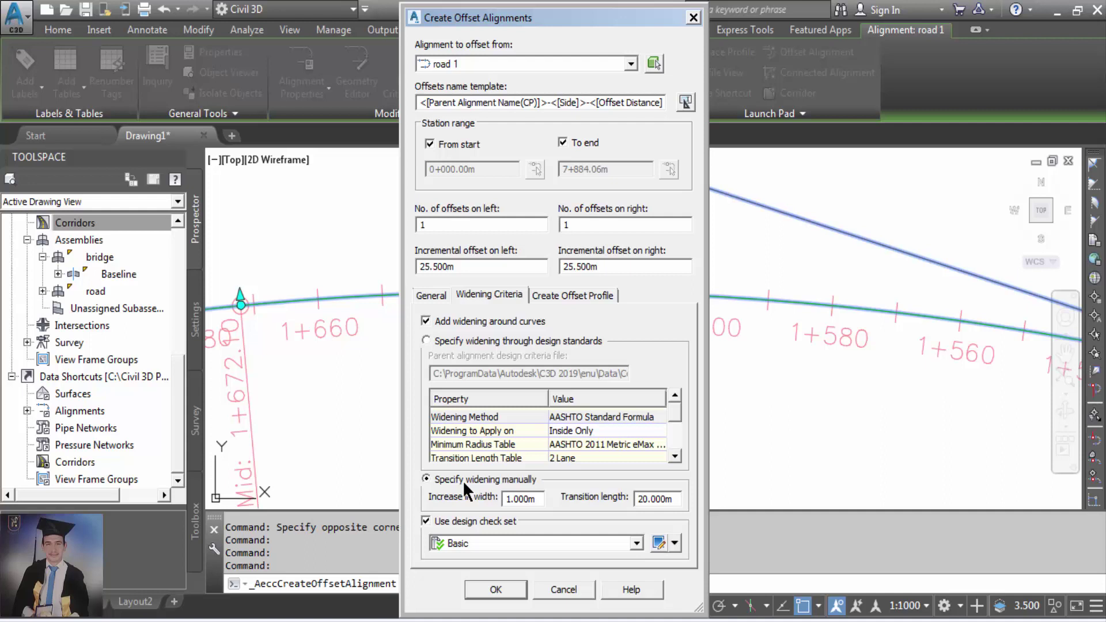
left_click(475, 344)
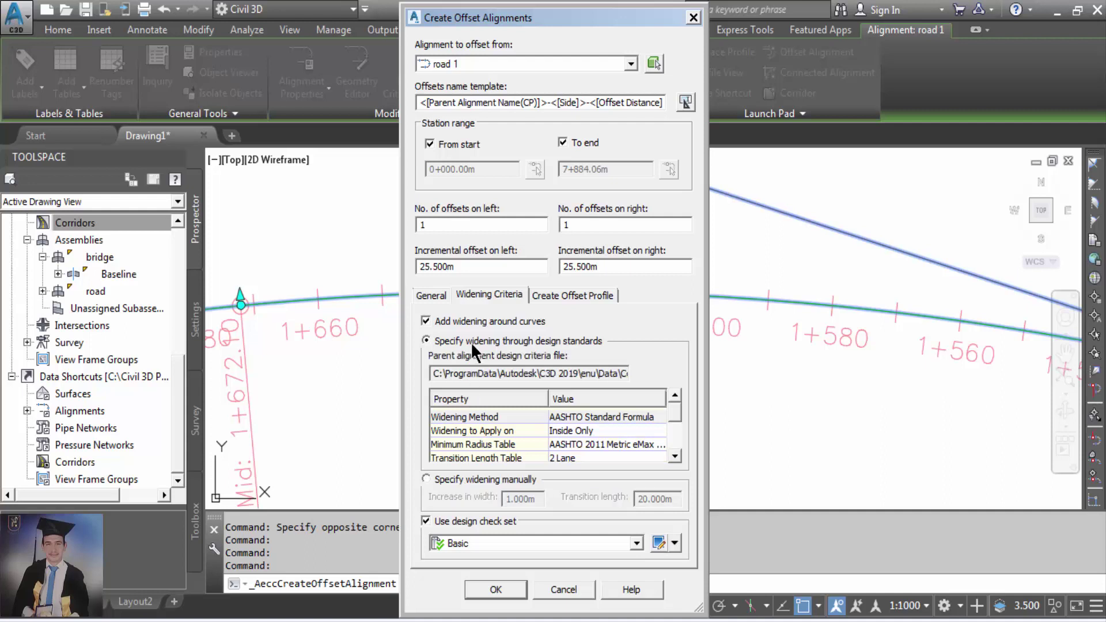
left_click(642, 416)
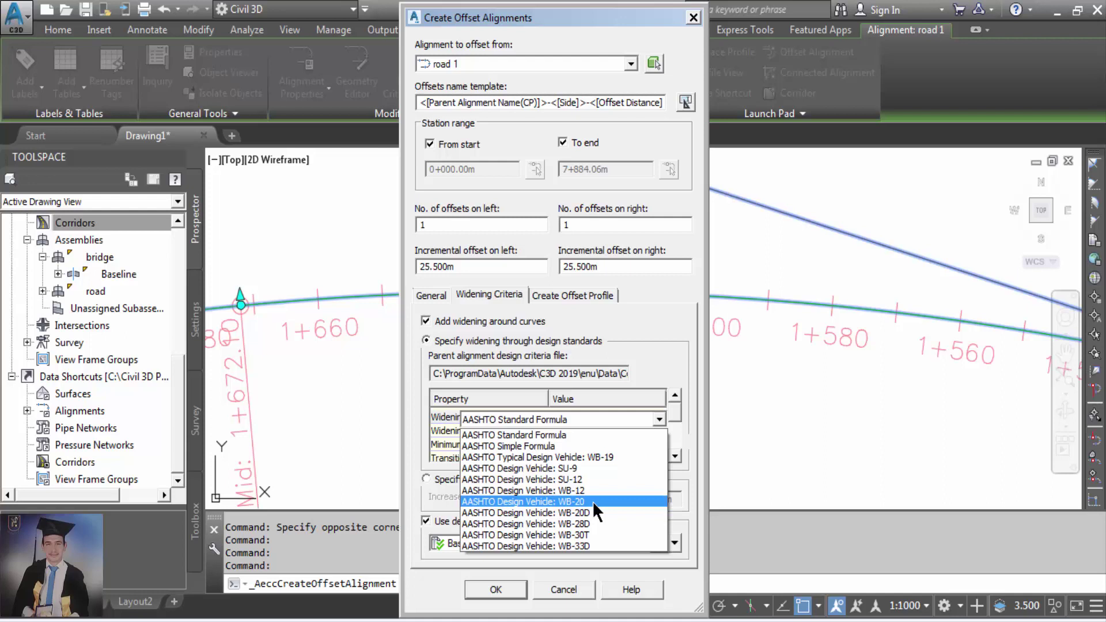
left_click(596, 436)
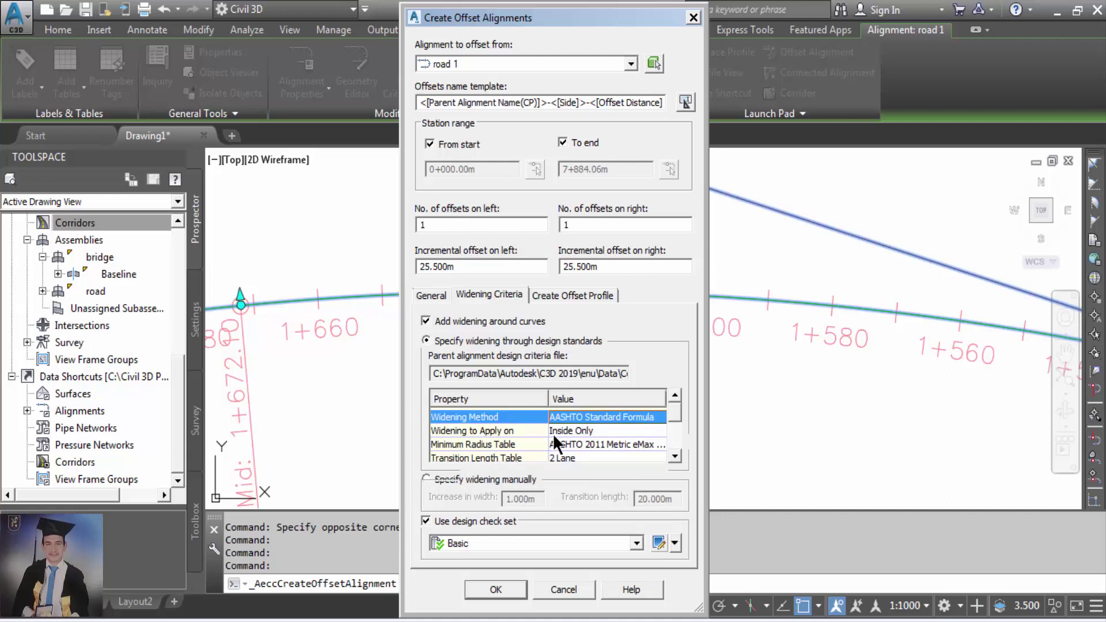
Apply the widening to Inside Only and choose AASHTO 2011 Metric eMax 10% as the minimum radius table.
left_click(575, 433)
left_click(583, 431)
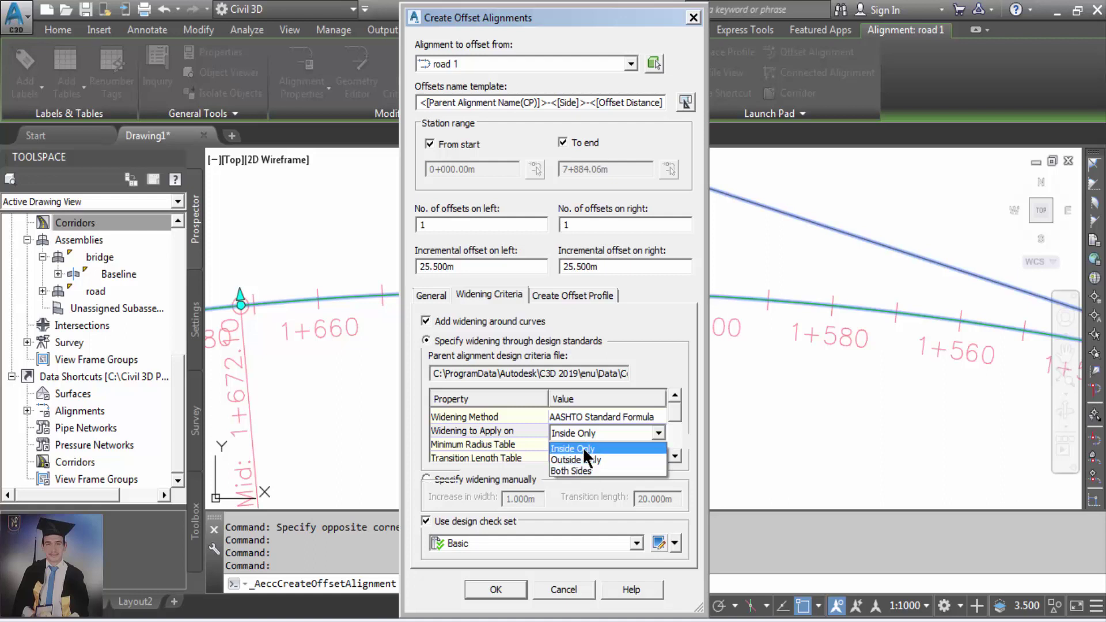
left_click(583, 449)
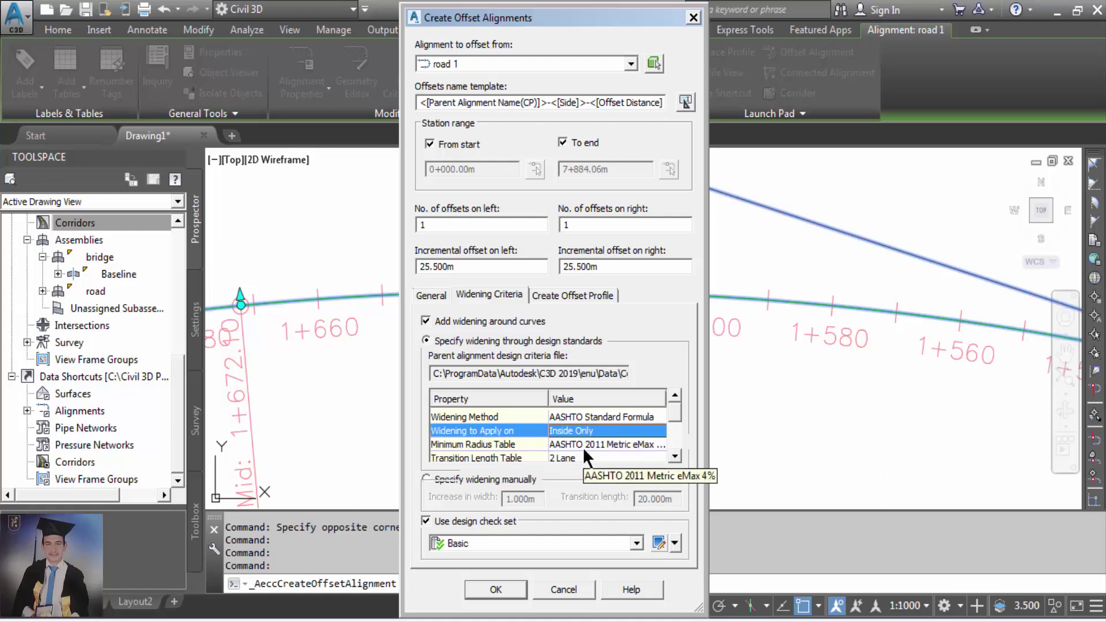
left_click(625, 448)
left_click(626, 447)
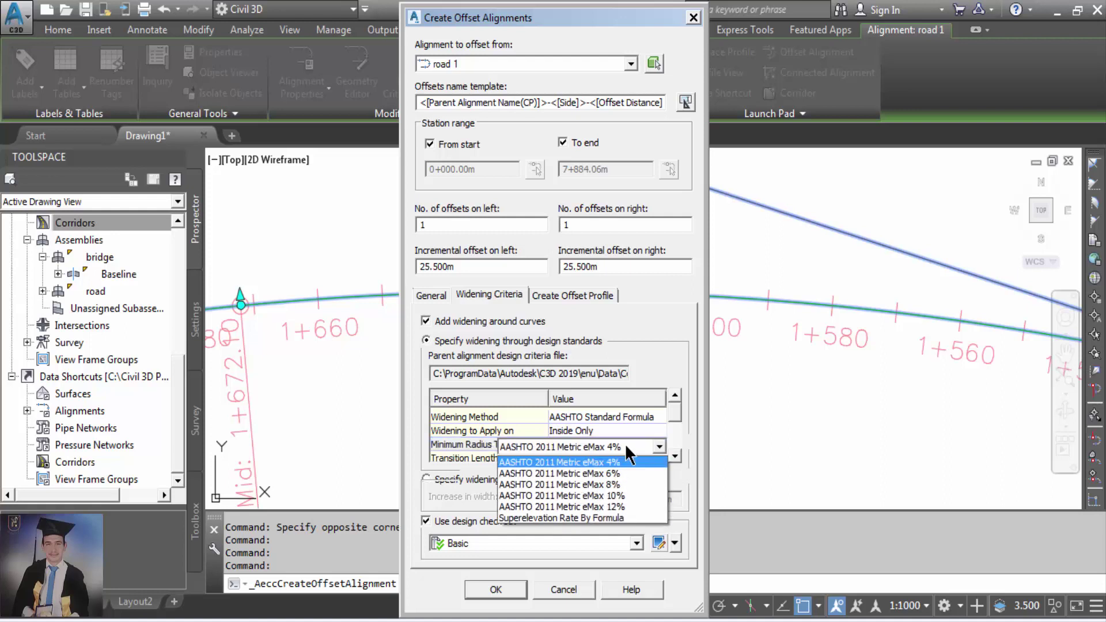
left_click(610, 494)
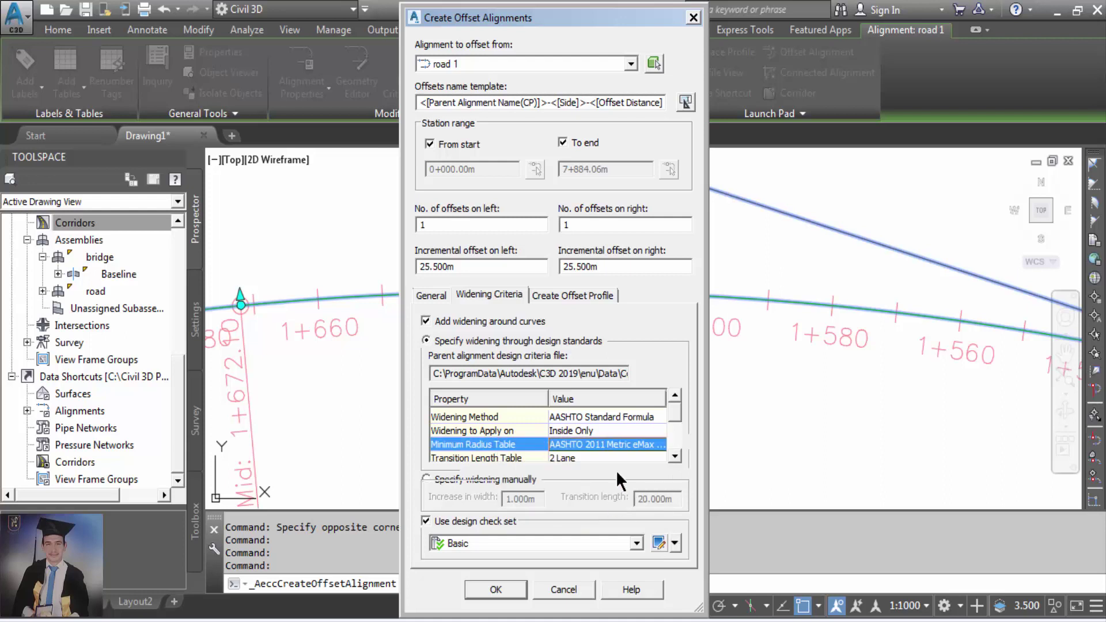
Set the widening attainment method to Planar Roadway.
left_click(674, 457)
left_click(674, 458)
left_click(675, 457)
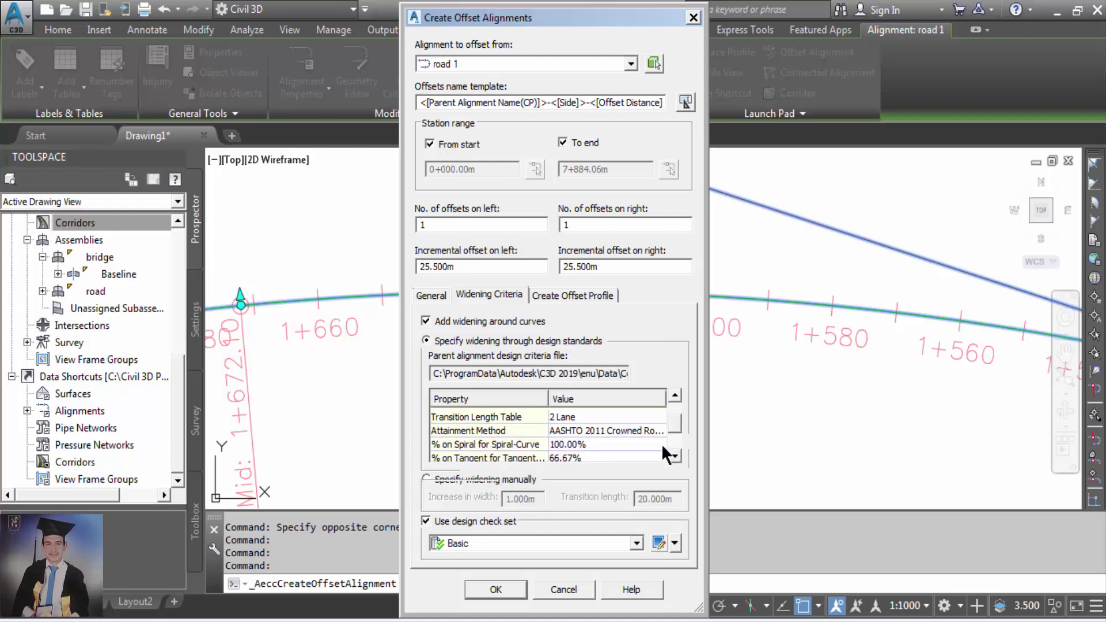
left_click(644, 433)
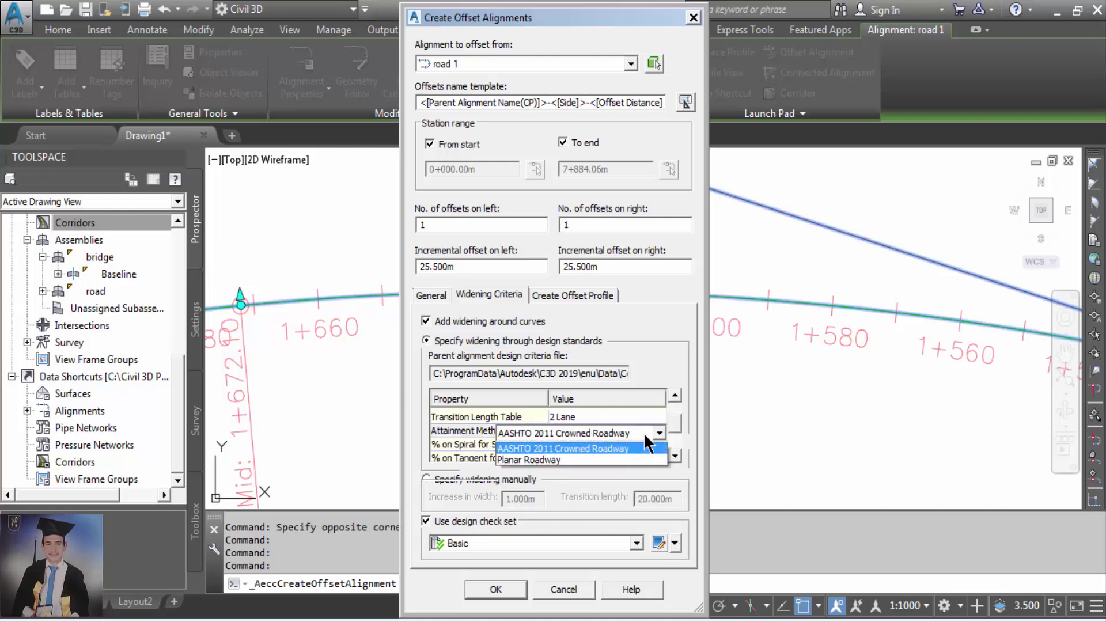
left_click(617, 459)
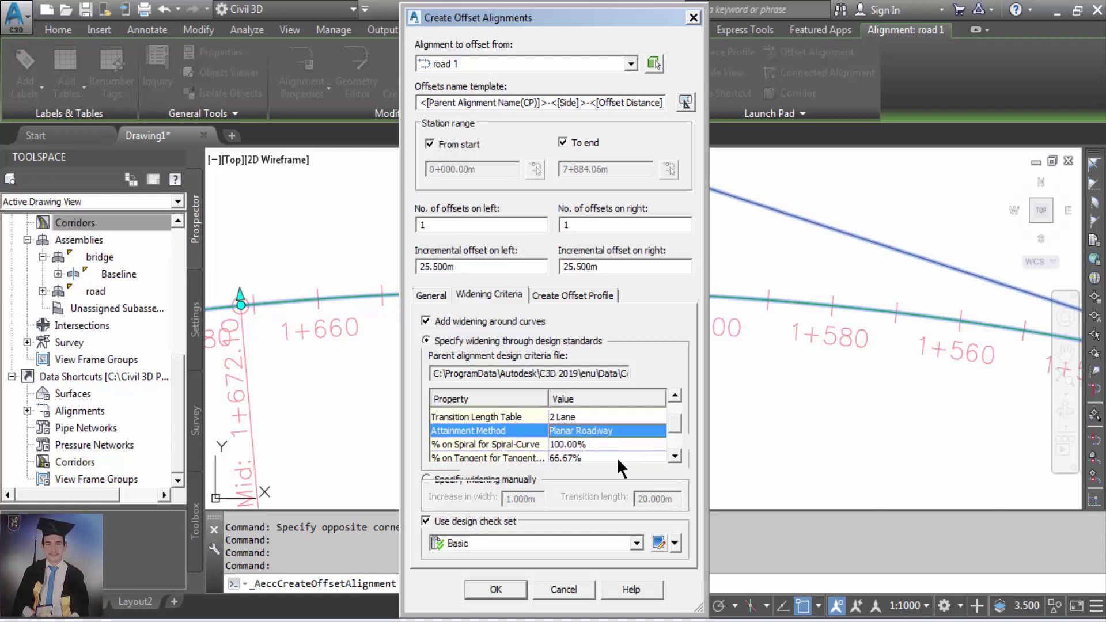
Check the lane width, lane count and wheelbase settings, and create the left and right offset alignments without changing them.
left_click(674, 456)
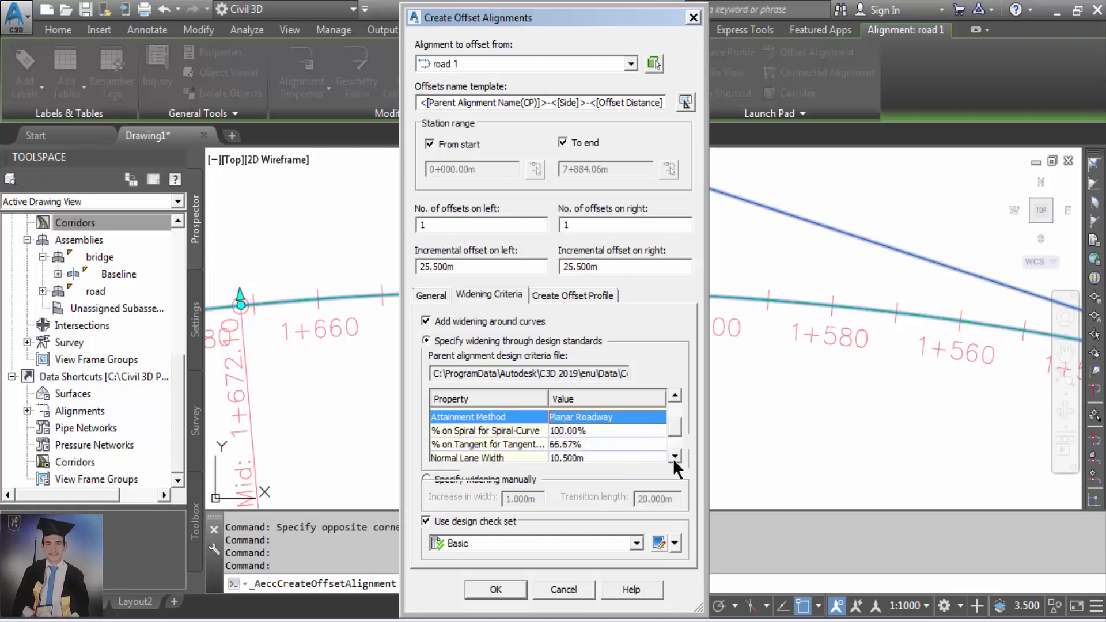
left_click(674, 457)
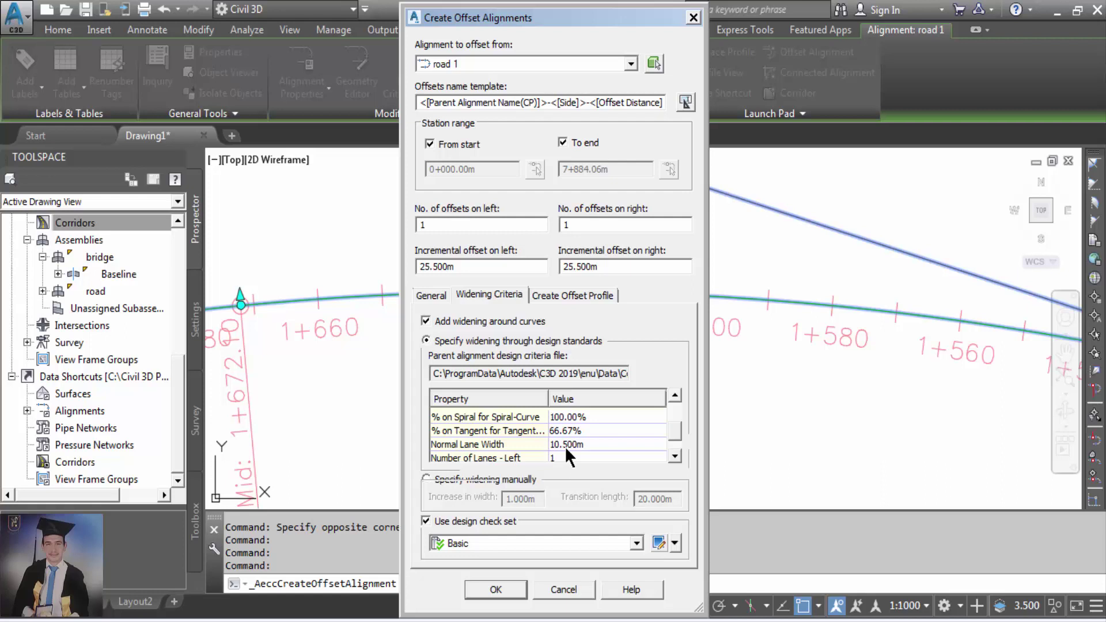
left_click(674, 456)
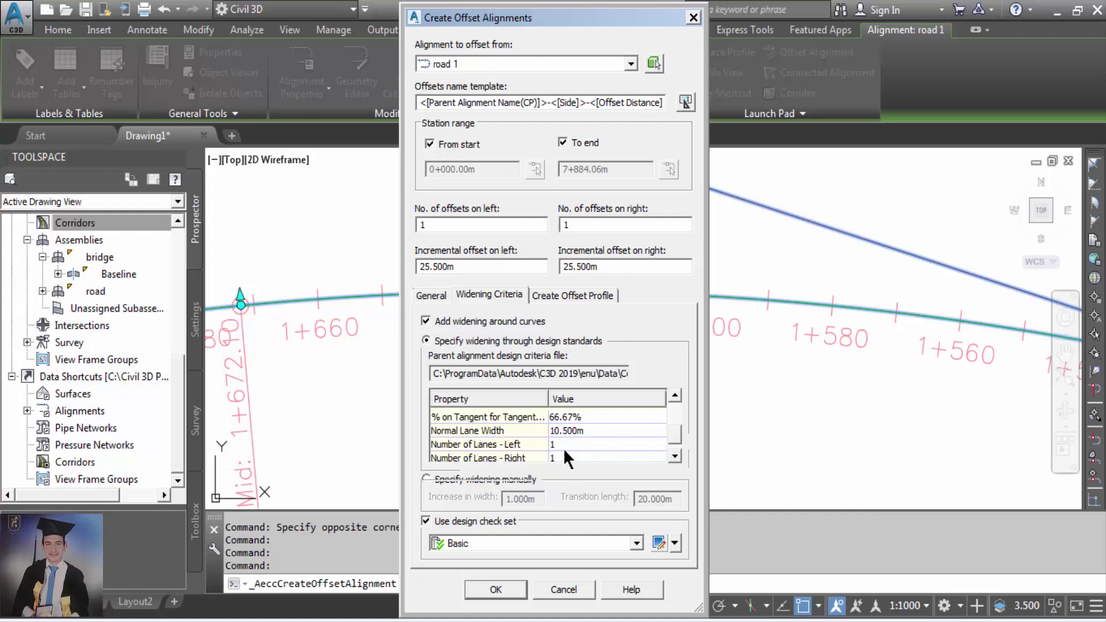
left_click(619, 457)
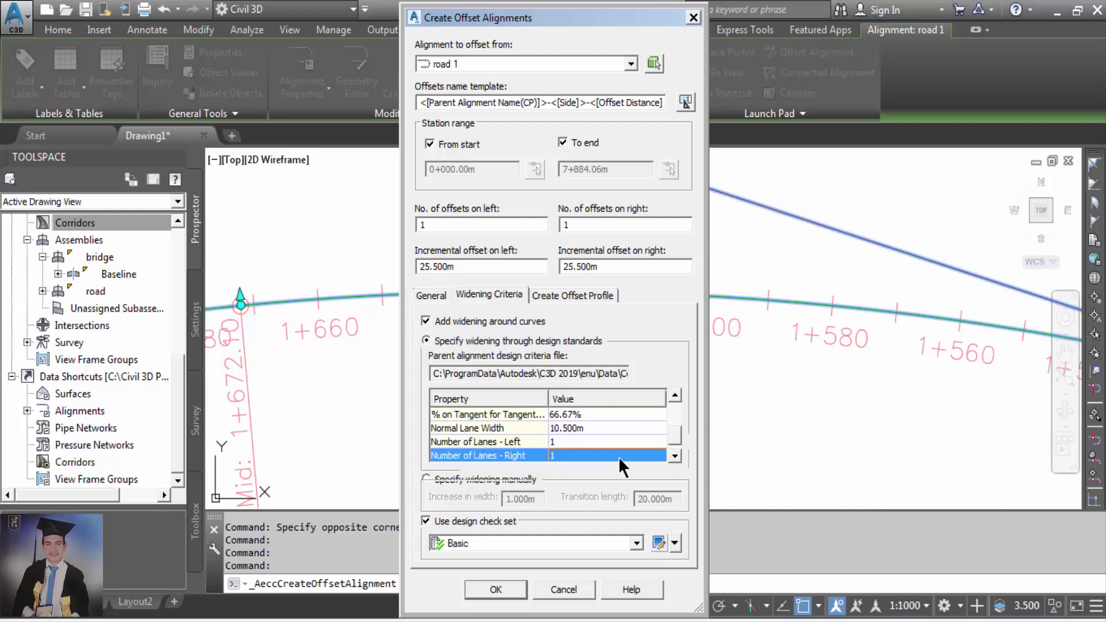
left_click(675, 456)
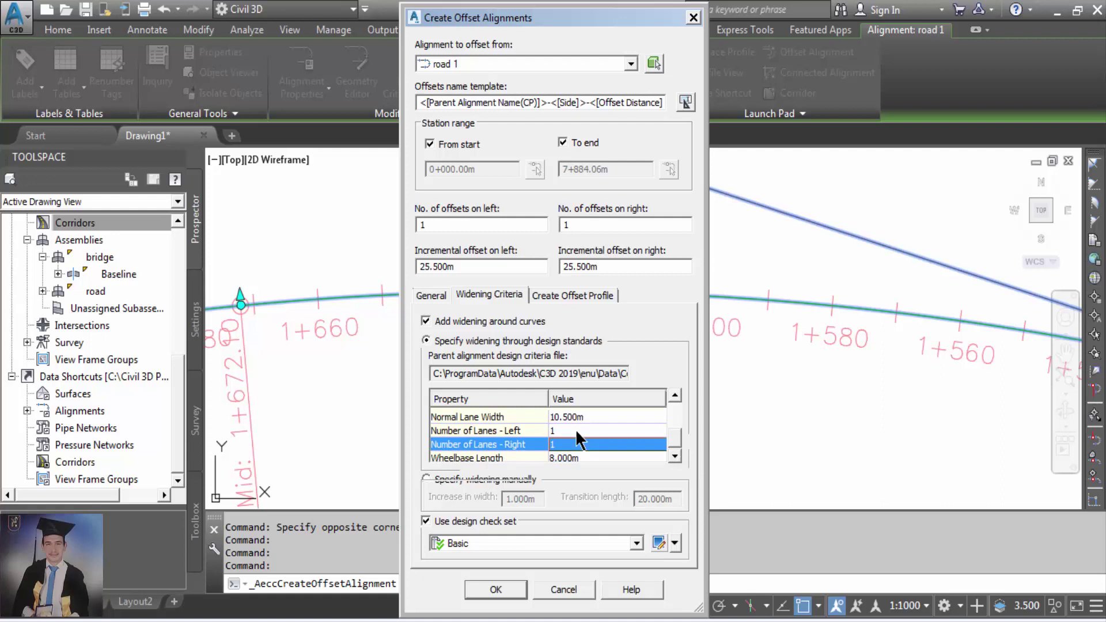
left_click(672, 457)
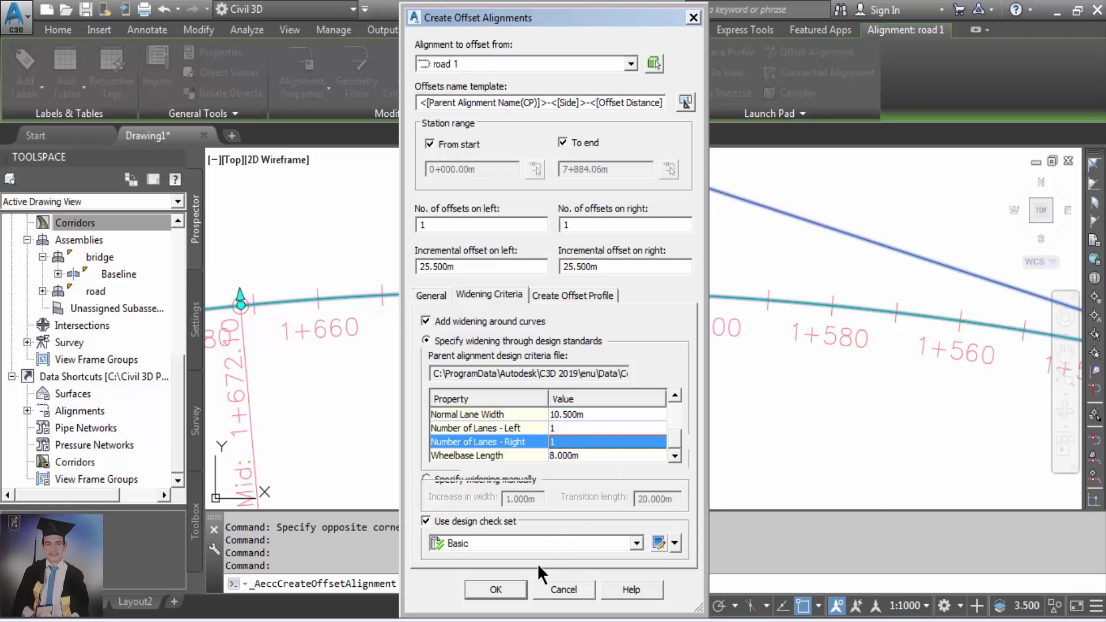
left_click(508, 590)
key("Escape")
Examine the left offset alignment through the curve and its widening transition between stations 1+475 and 1+400.
scroll(555, 383, "down", 4)
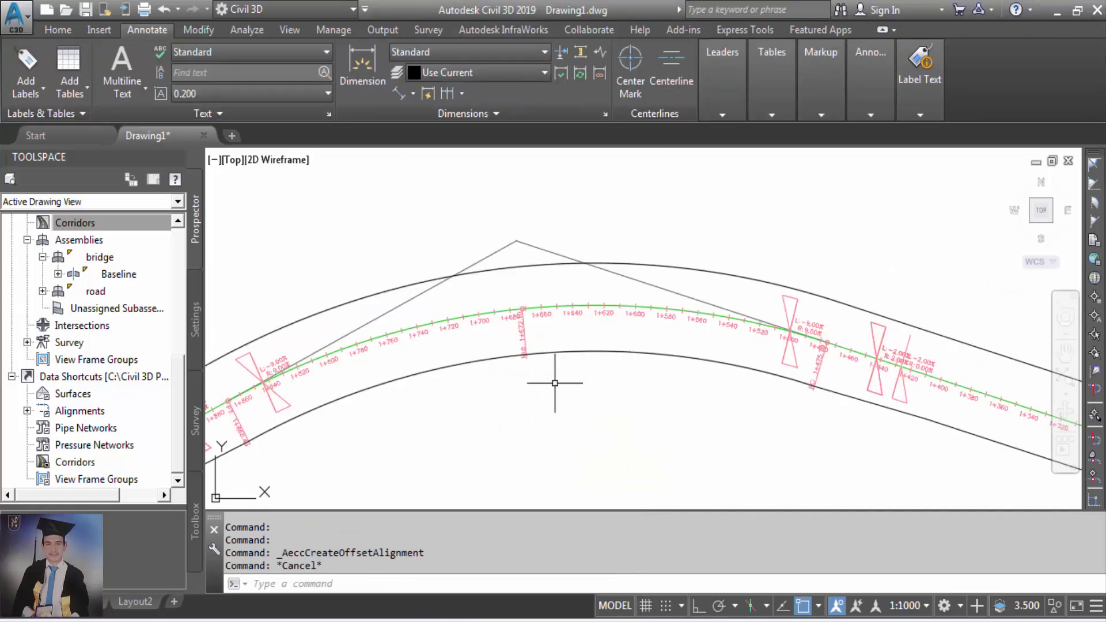
scroll(622, 346, "down", 2)
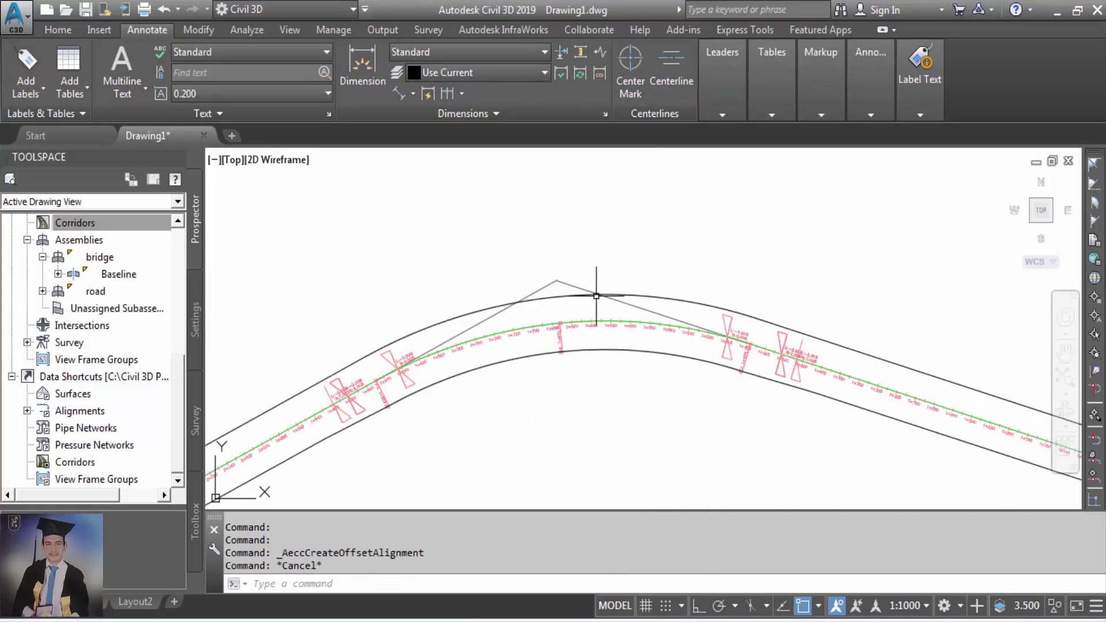
scroll(612, 300, "up", 4)
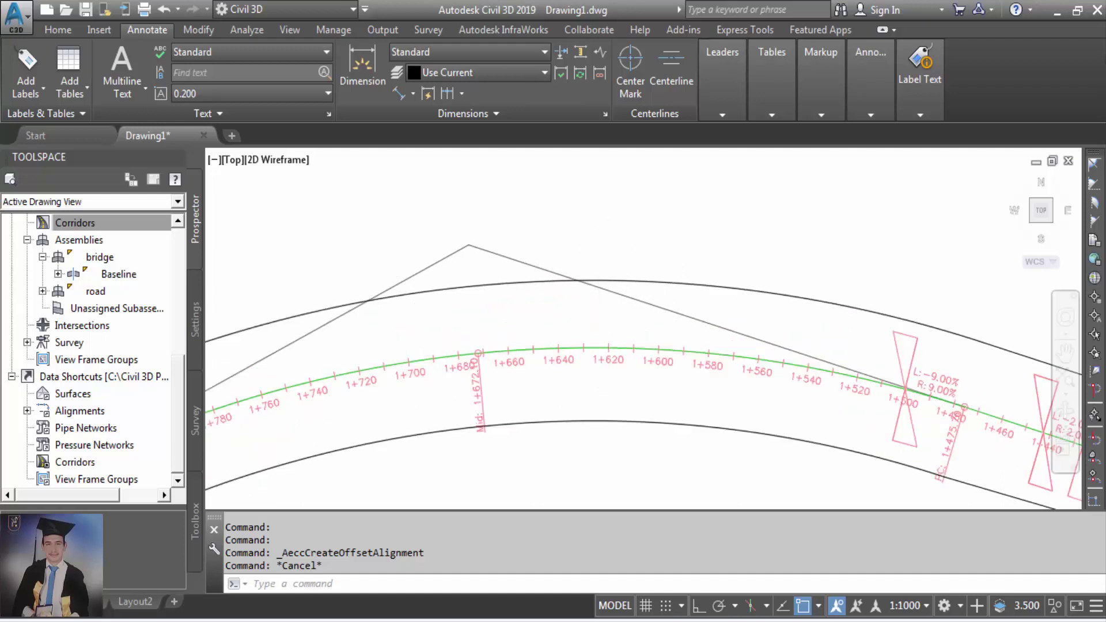
scroll(585, 332, "down", 3)
left_click(605, 316)
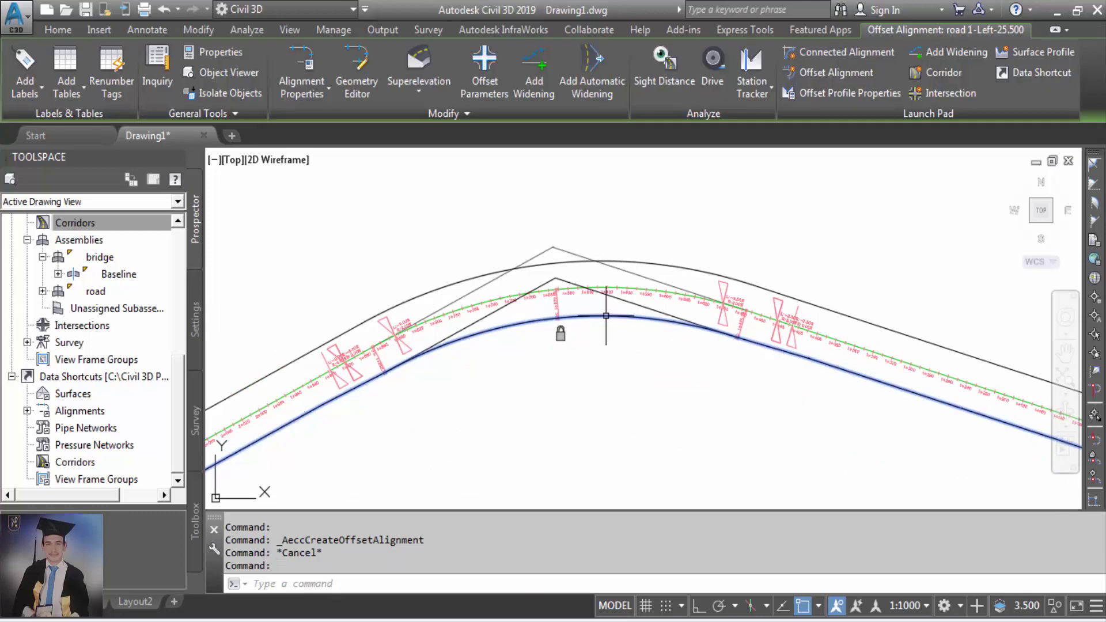
scroll(785, 358, "up", 5)
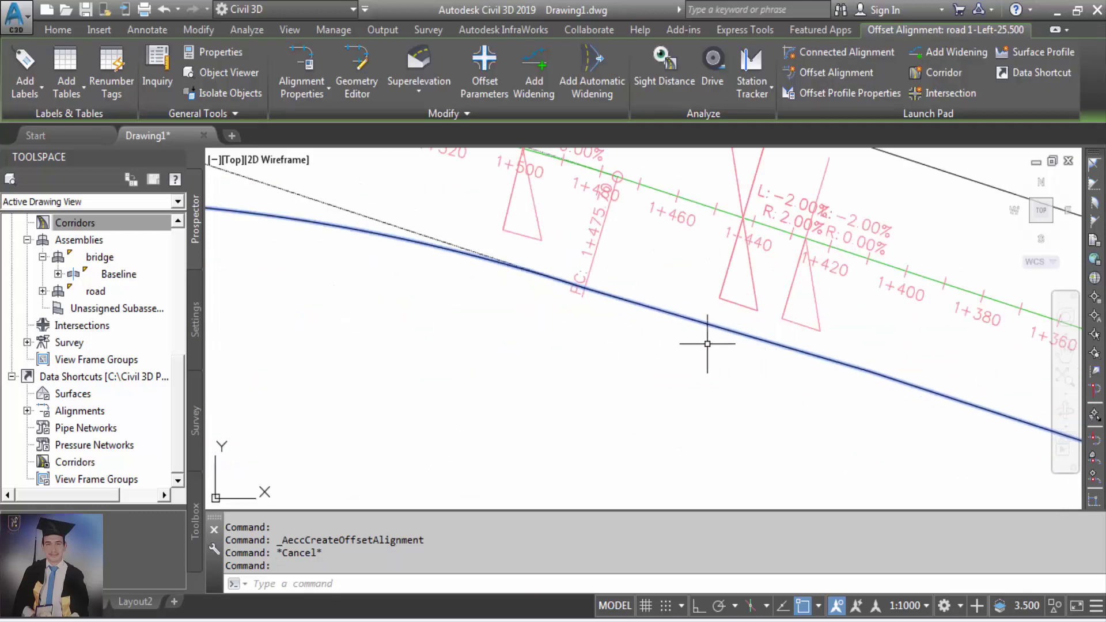
scroll(619, 313, "down", 2)
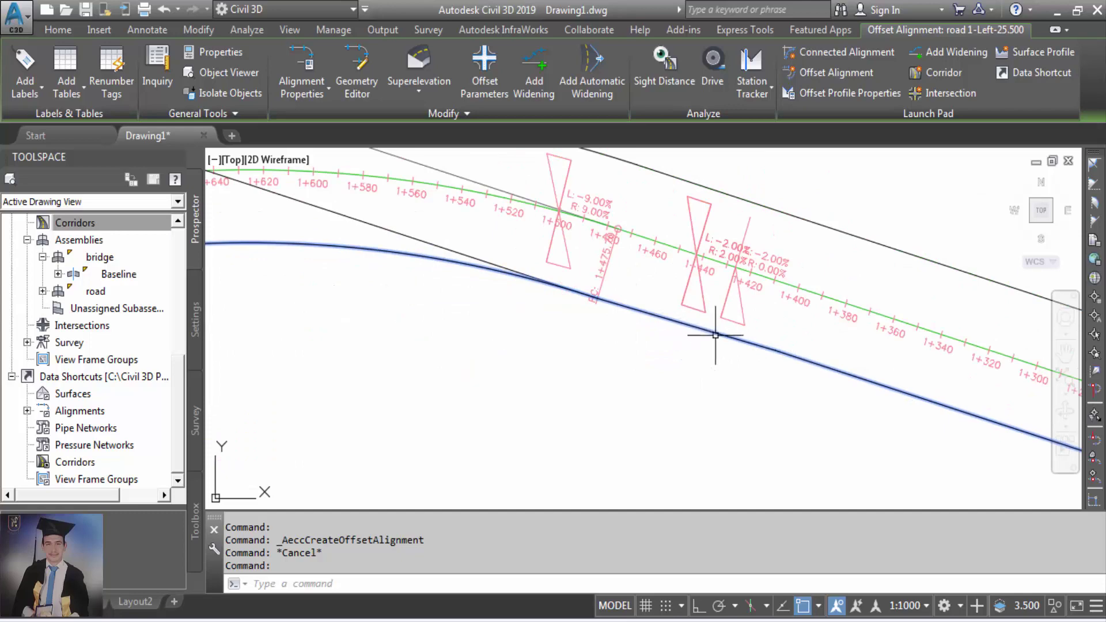
scroll(808, 375, "up", 2)
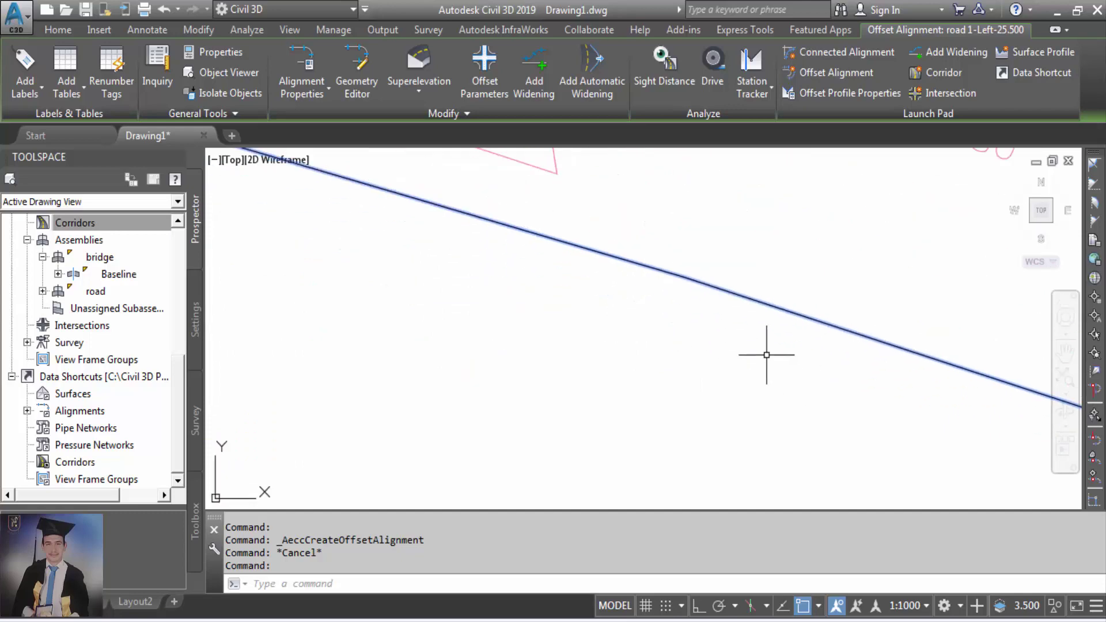
scroll(607, 274, "down", 4)
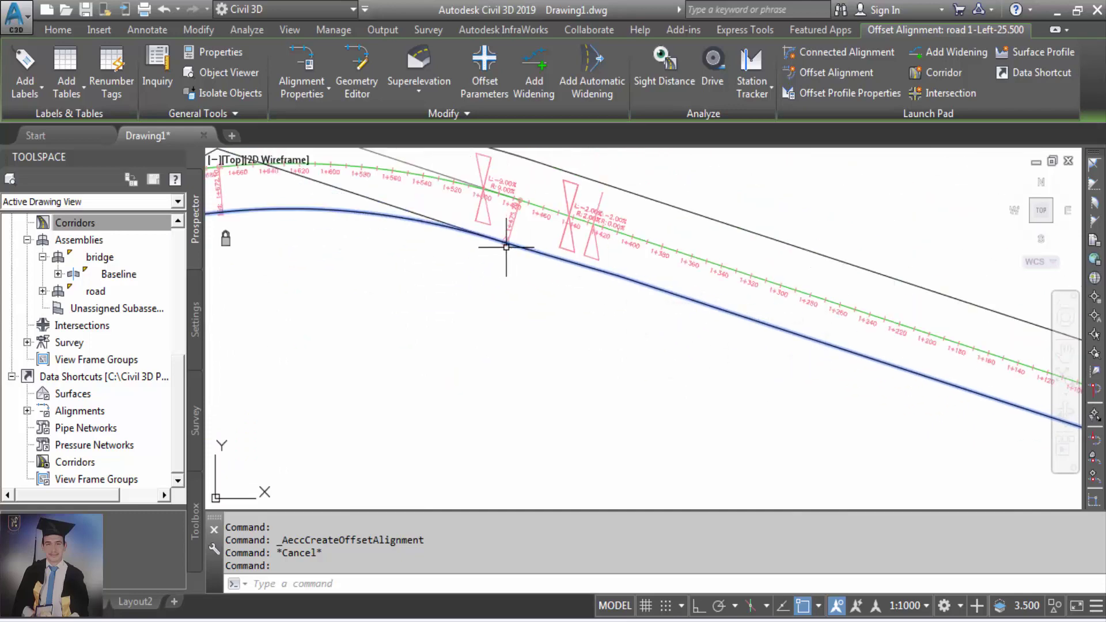
scroll(499, 237, "up", 4)
scroll(780, 321, "down", 4)
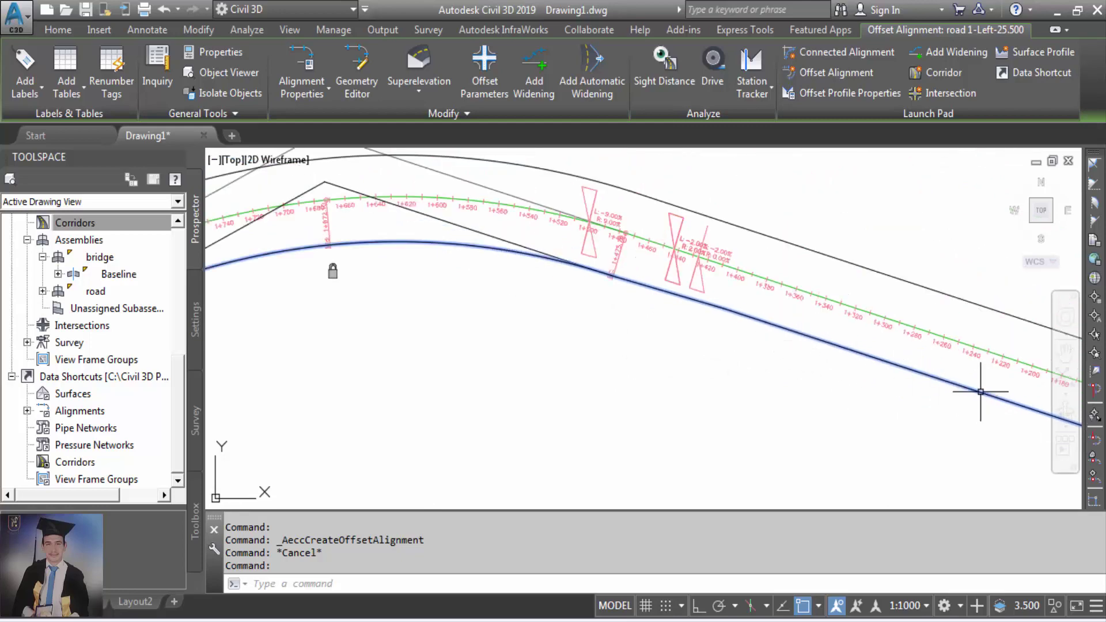
scroll(711, 292, "up", 4)
scroll(684, 340, "down", 4)
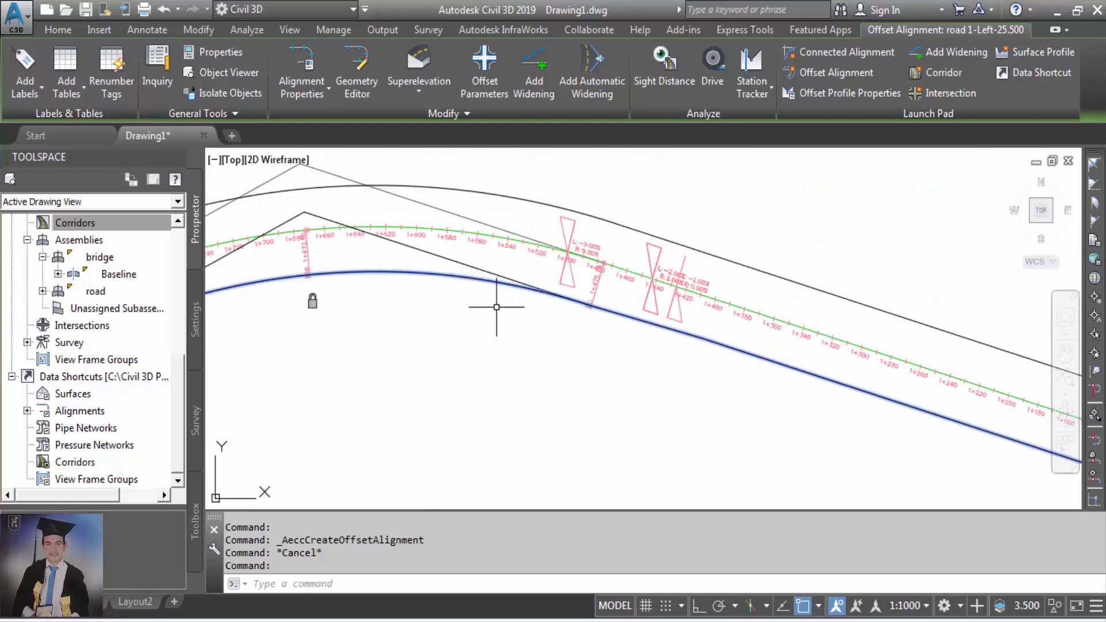
scroll(404, 272, "up", 2)
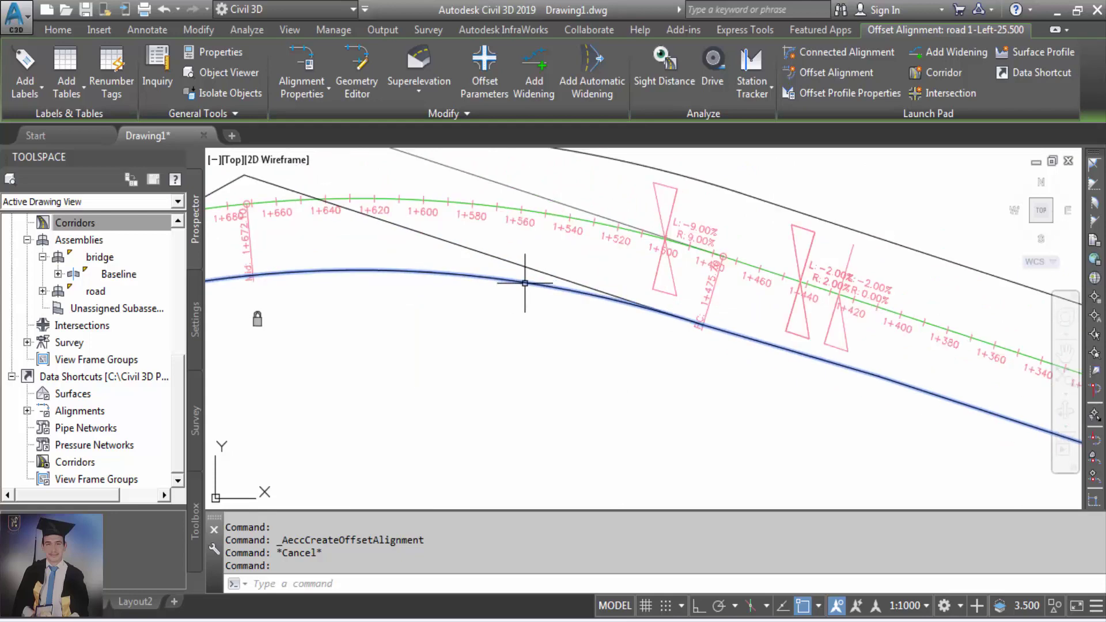
scroll(878, 383, "up", 4)
scroll(878, 384, "up", 2)
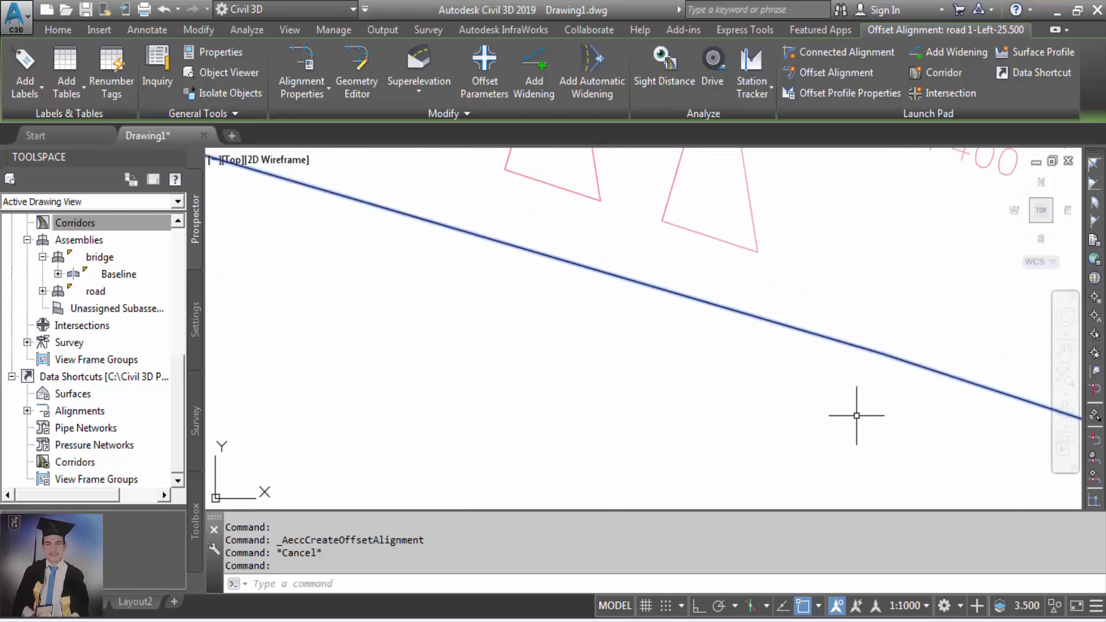
key("Escape")
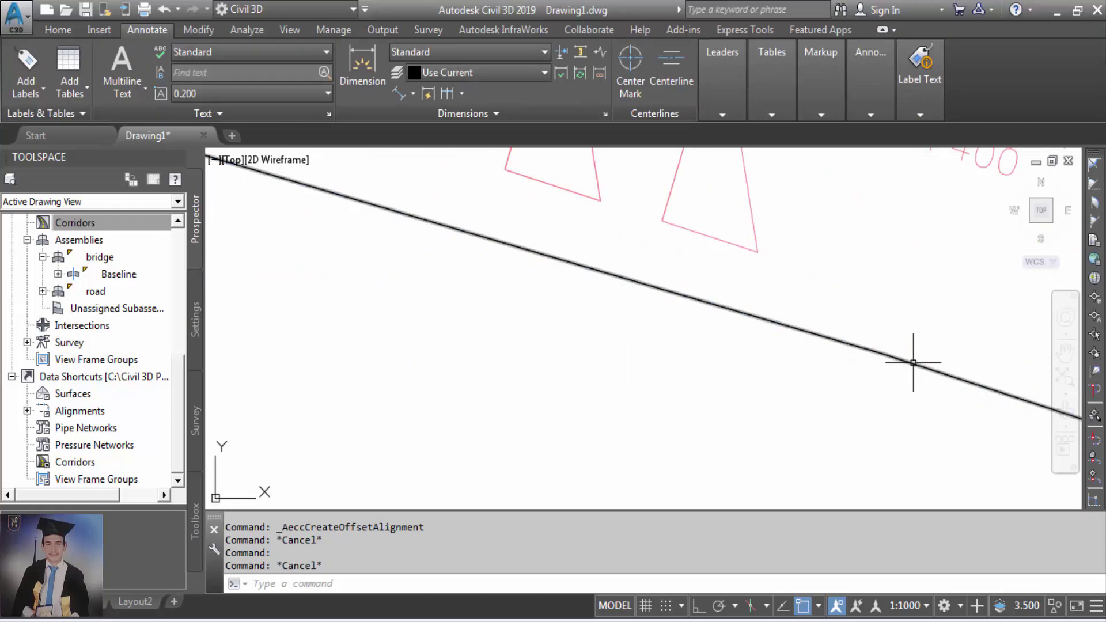
Reselect the left offset alignment and compare its widening on both sides of the curve with the road 1 centreline.
left_click(913, 363)
scroll(914, 382, "down", 4)
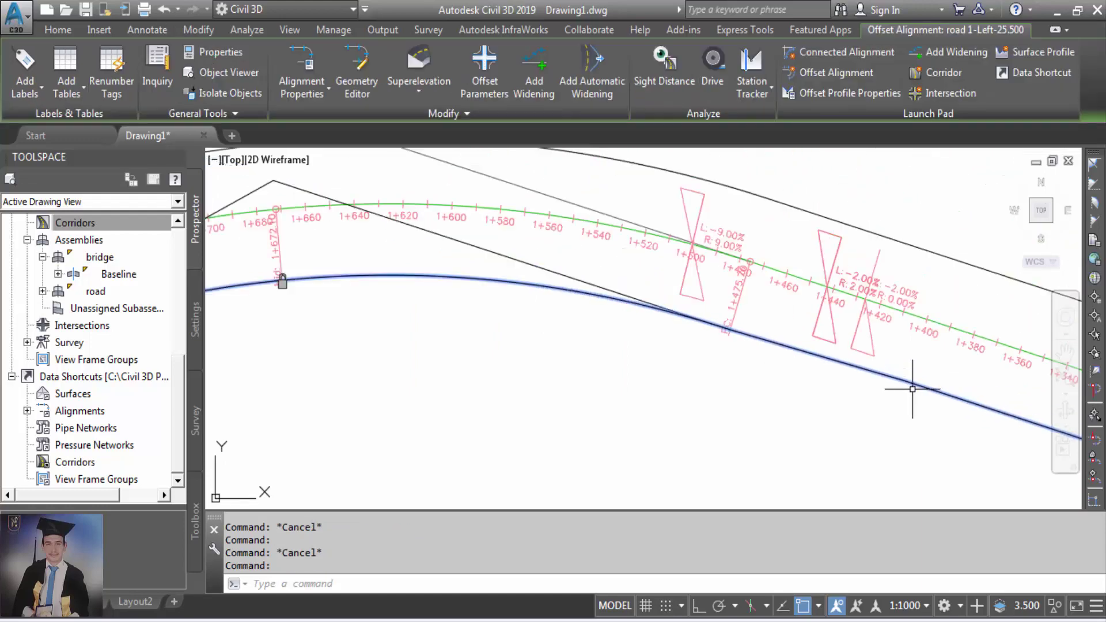
scroll(533, 291, "down", 2)
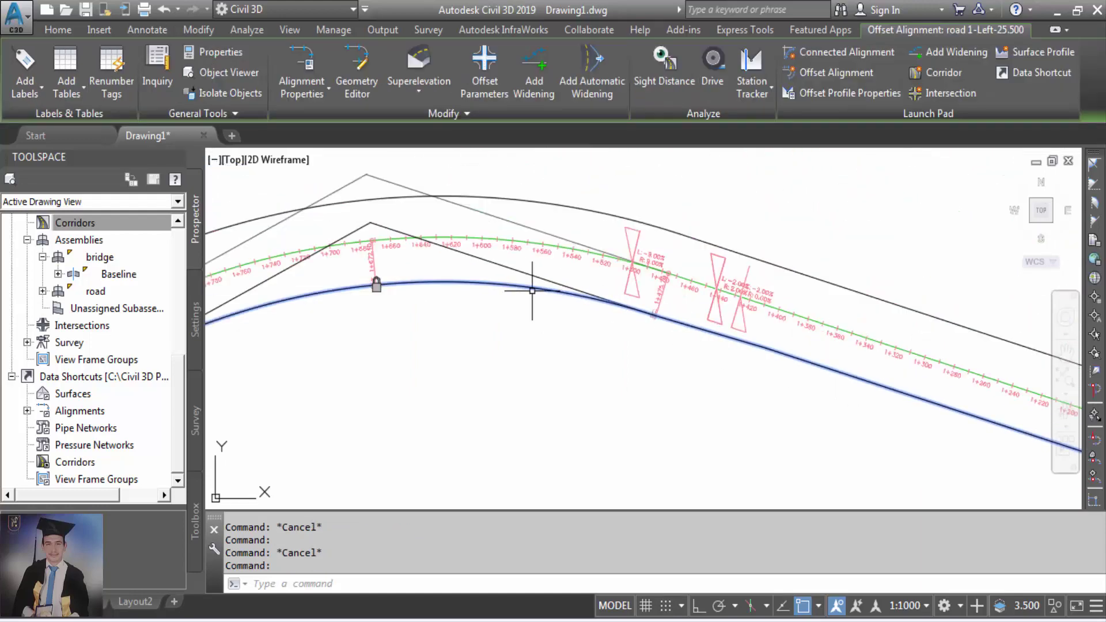
scroll(532, 291, "down", 2)
scroll(425, 290, "up", 5)
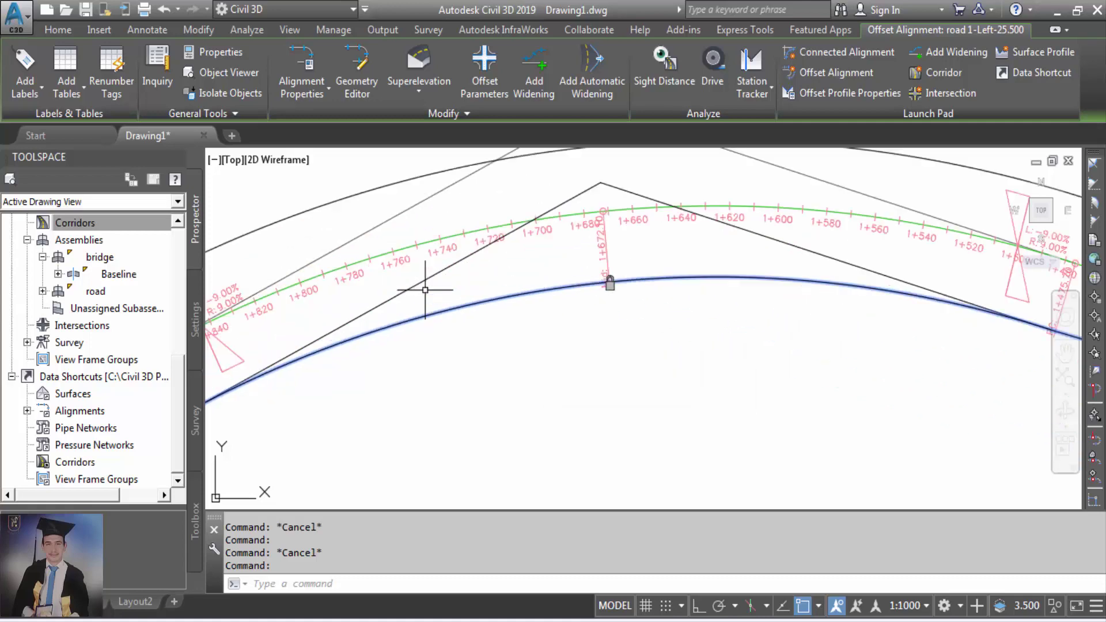
key("Escape")
scroll(647, 333, "down", 3)
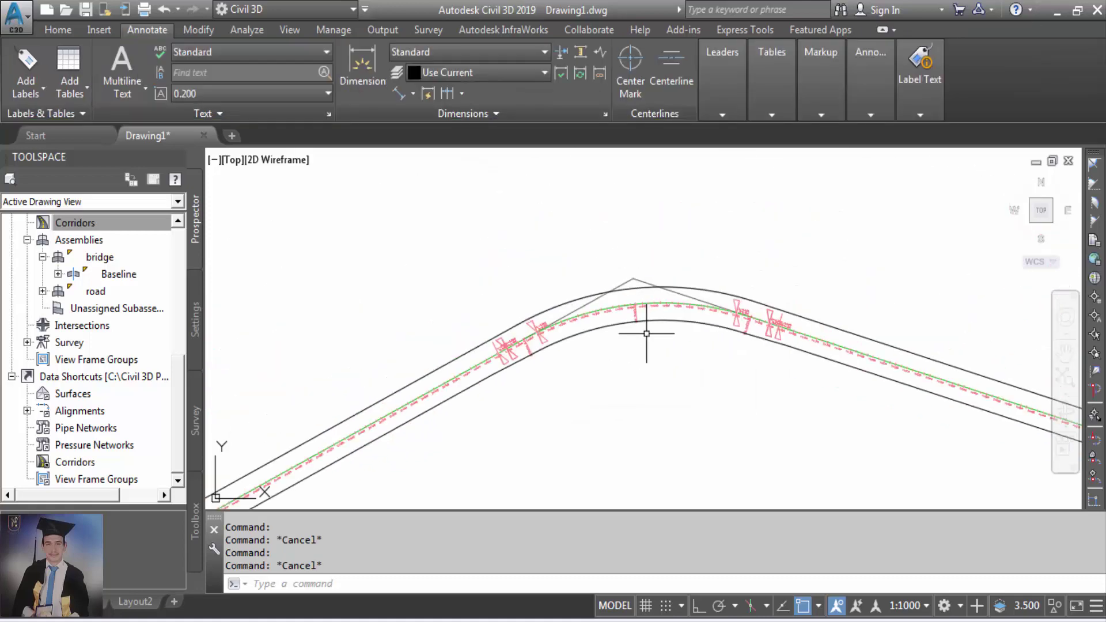
mouse_move(645, 362)
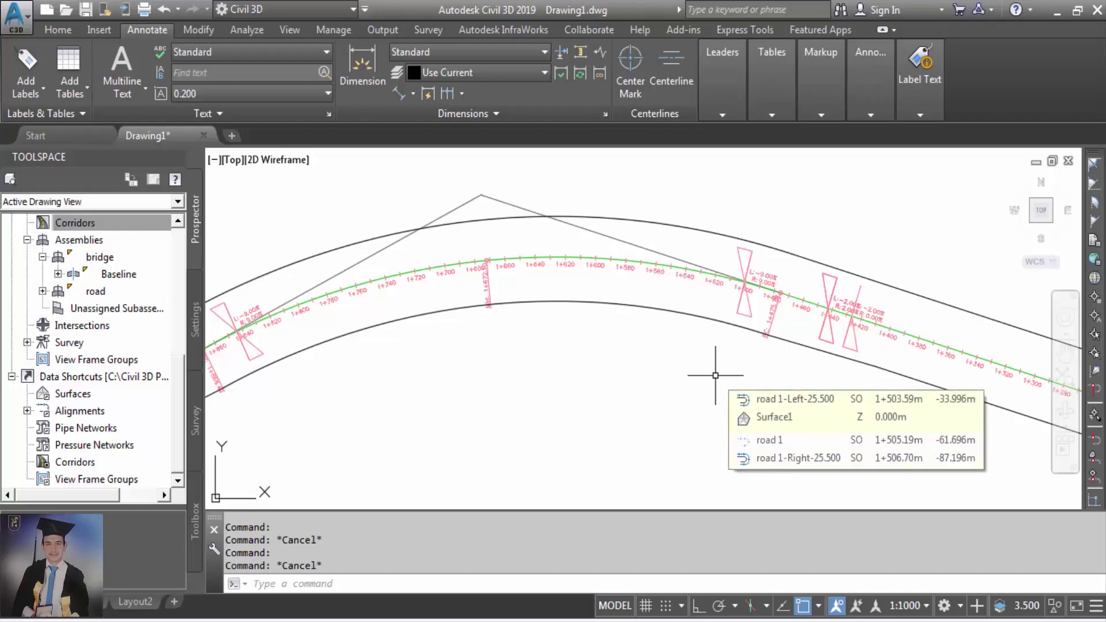
Examine both offset alignments along the road's full length and the vertical curves around station 5+860 in the profile view.
scroll(865, 241, "down", 5)
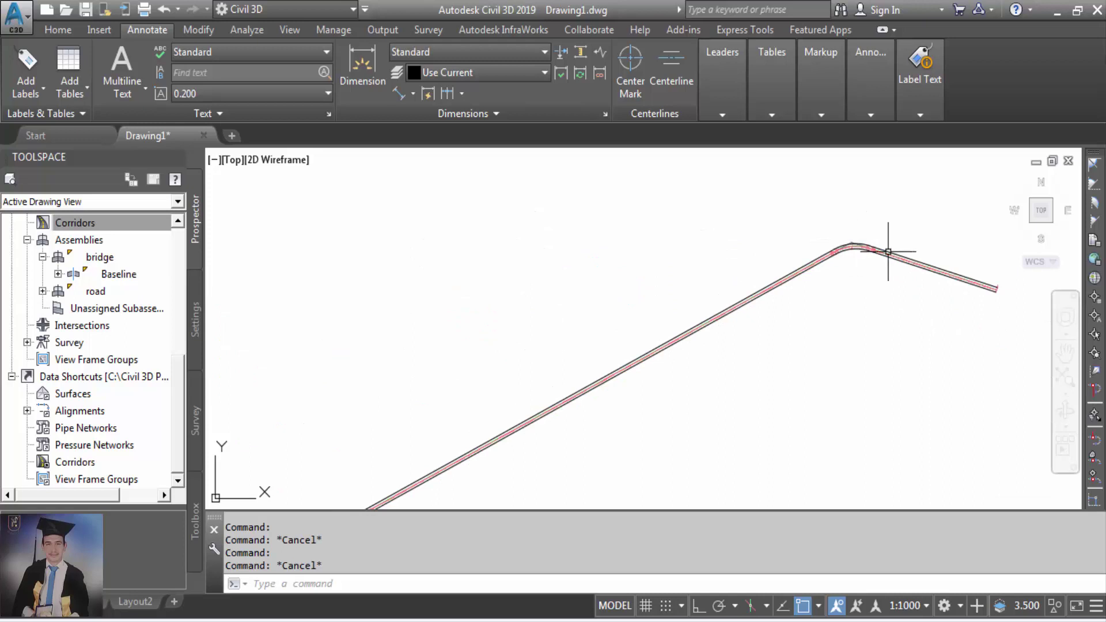
scroll(916, 252, "up", 5)
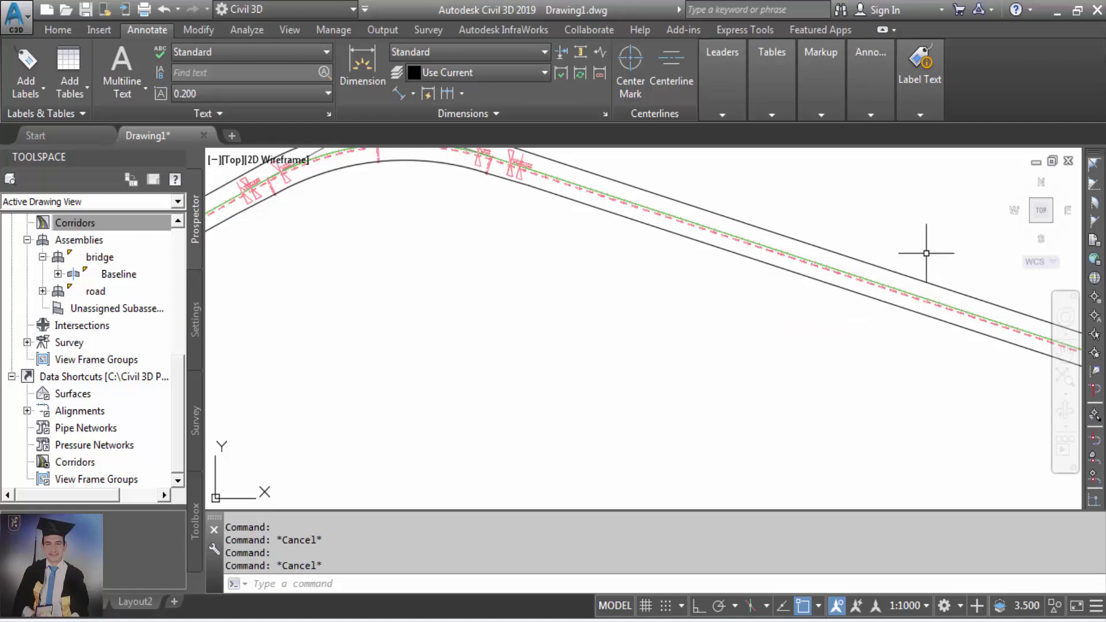
scroll(929, 252, "down", 10)
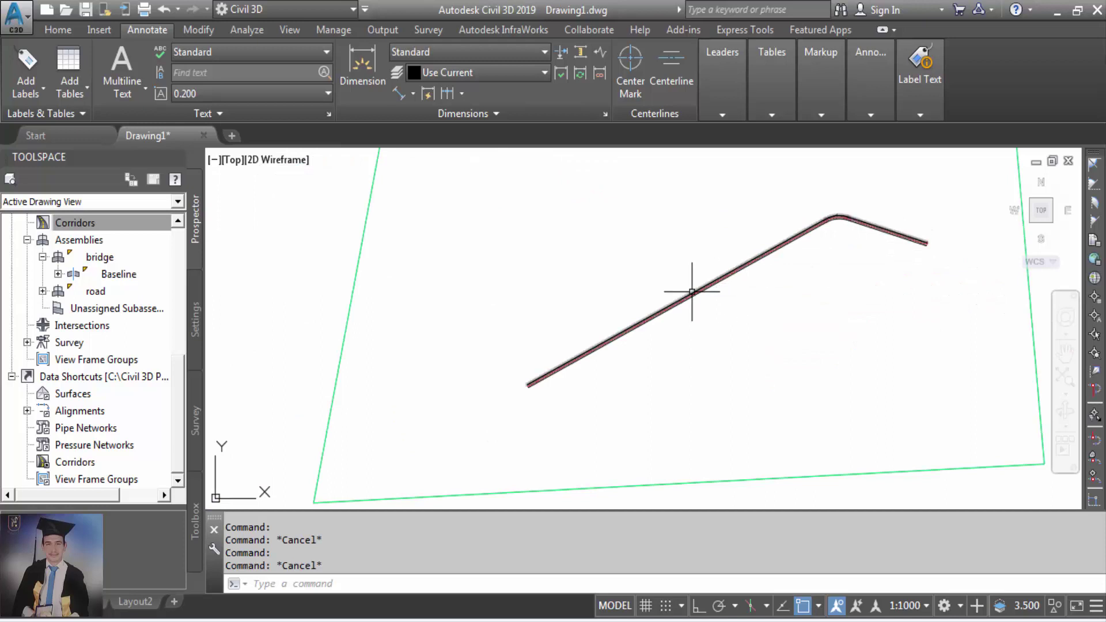
scroll(680, 306, "down", 5)
scroll(715, 255, "up", 7)
scroll(715, 255, "up", 5)
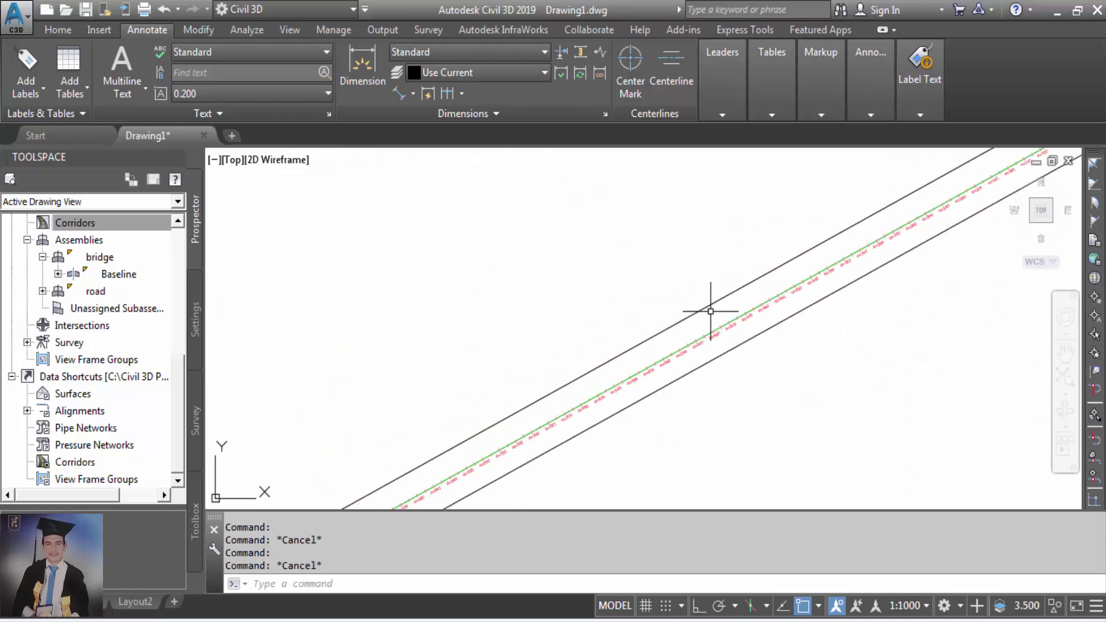
scroll(748, 205, "down", 5)
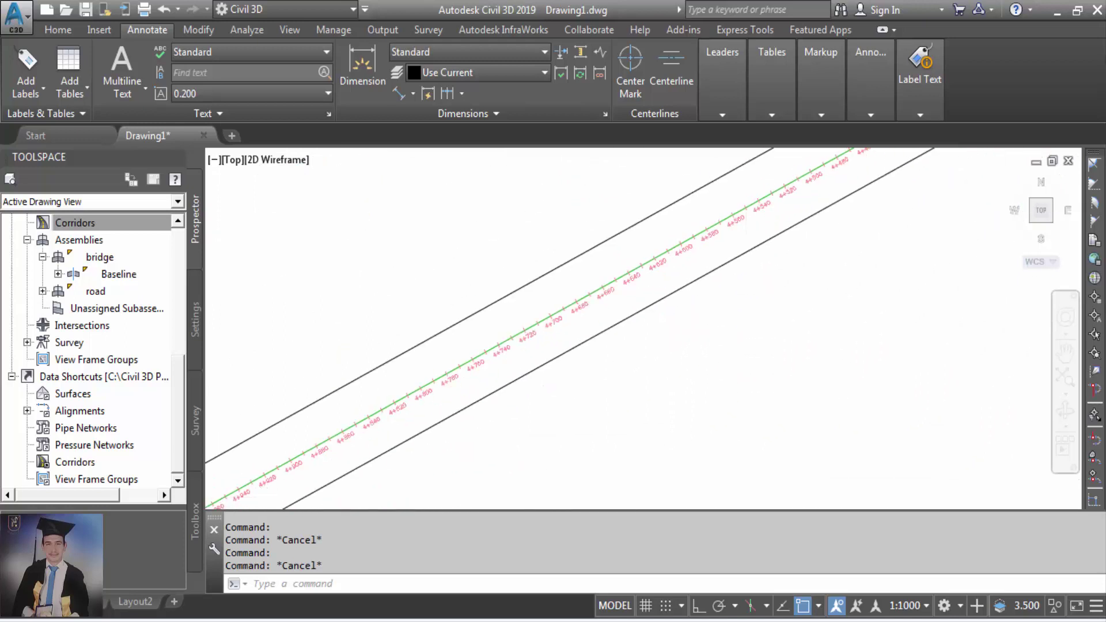
scroll(548, 346, "up", 5)
scroll(933, 264, "down", 5)
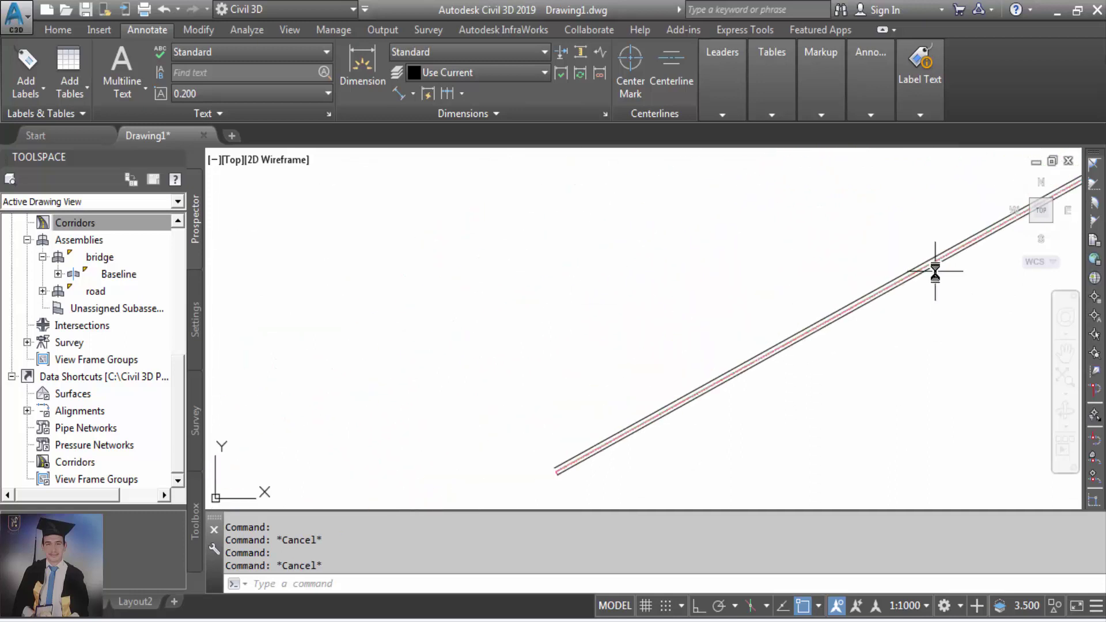
scroll(598, 417, "up", 8)
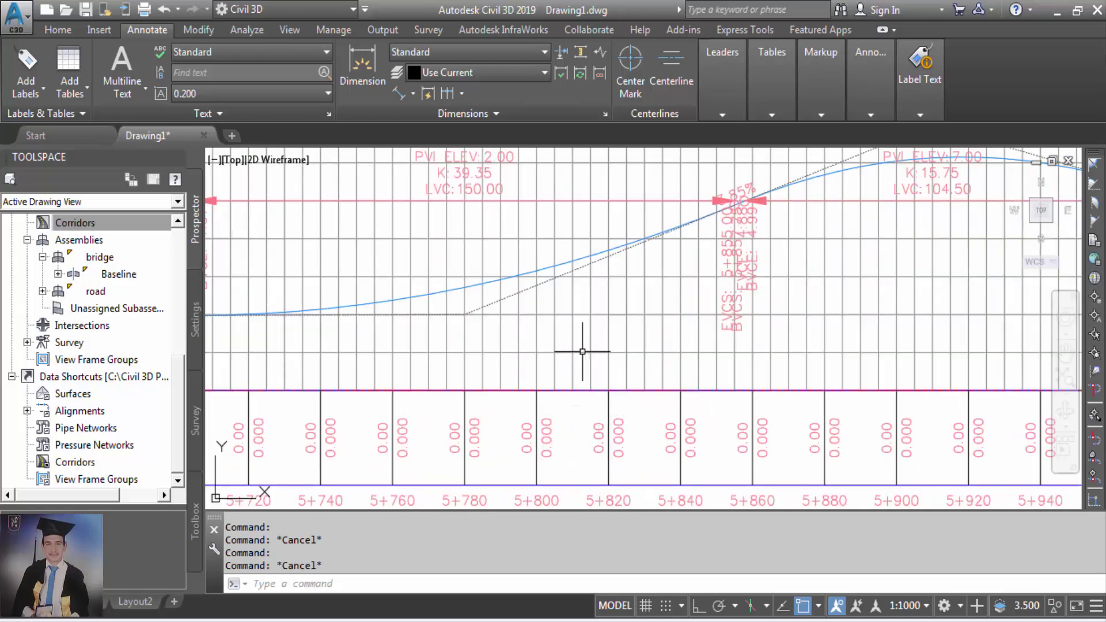
scroll(550, 339, "down", 3)
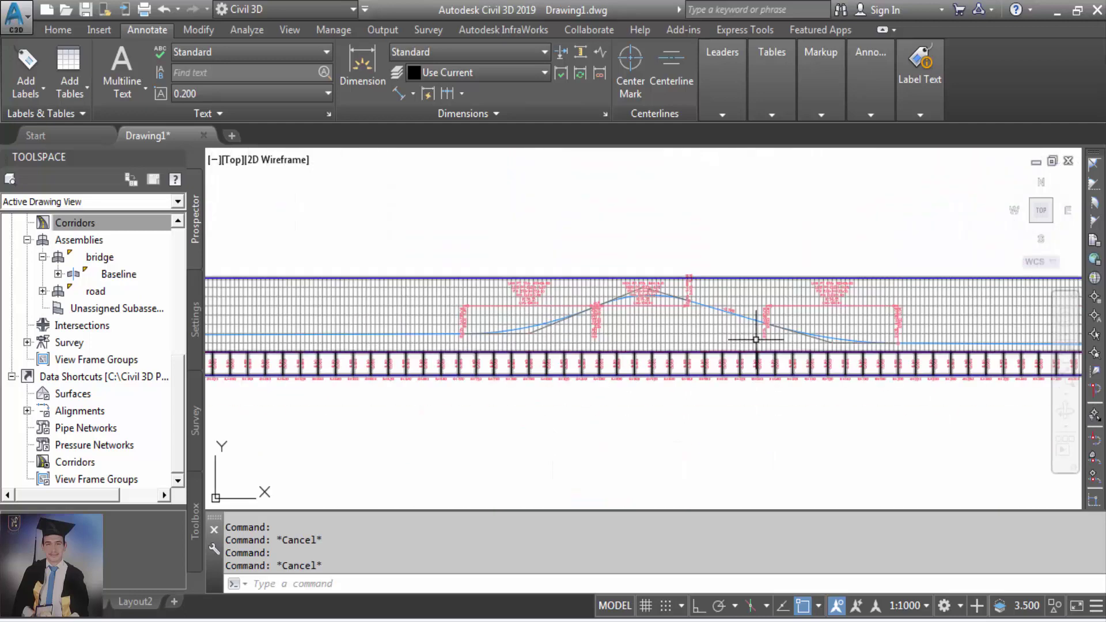
Start a new offset alignment from road 1 and turn off the from-start and to-end options of its station range.
scroll(848, 381, "up", 5)
scroll(848, 381, "down", 4)
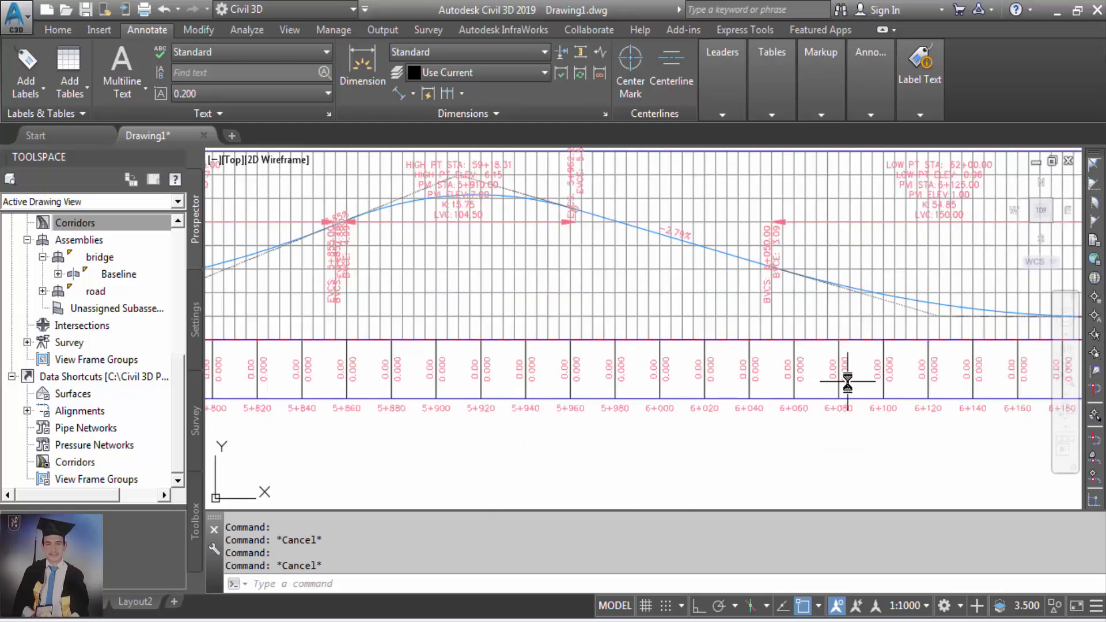
scroll(943, 426, "down", 6)
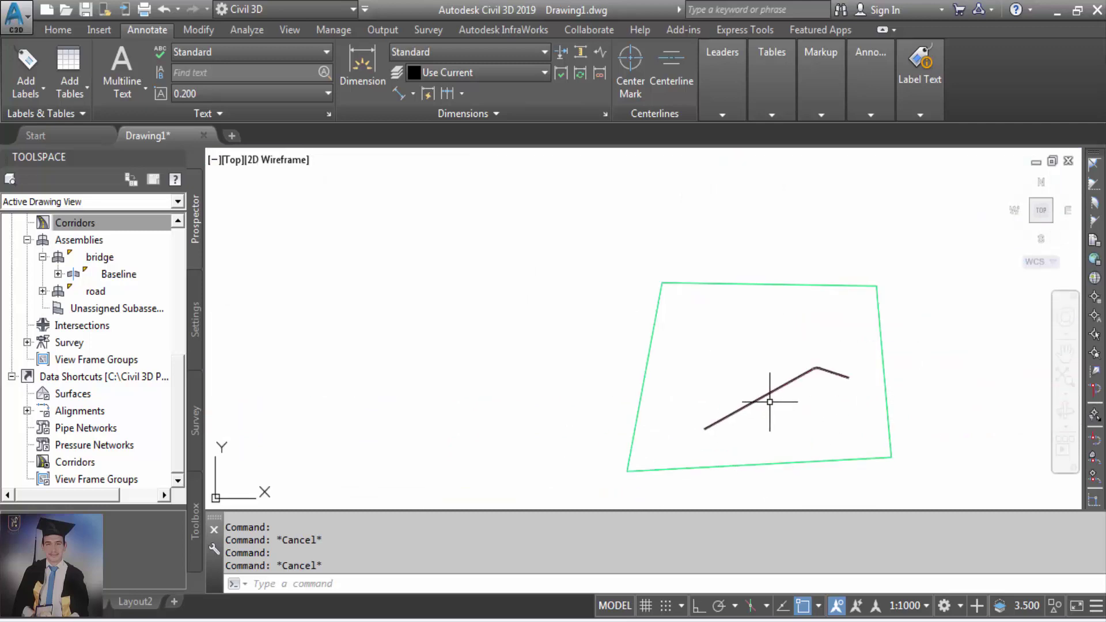
scroll(770, 397, "up", 6)
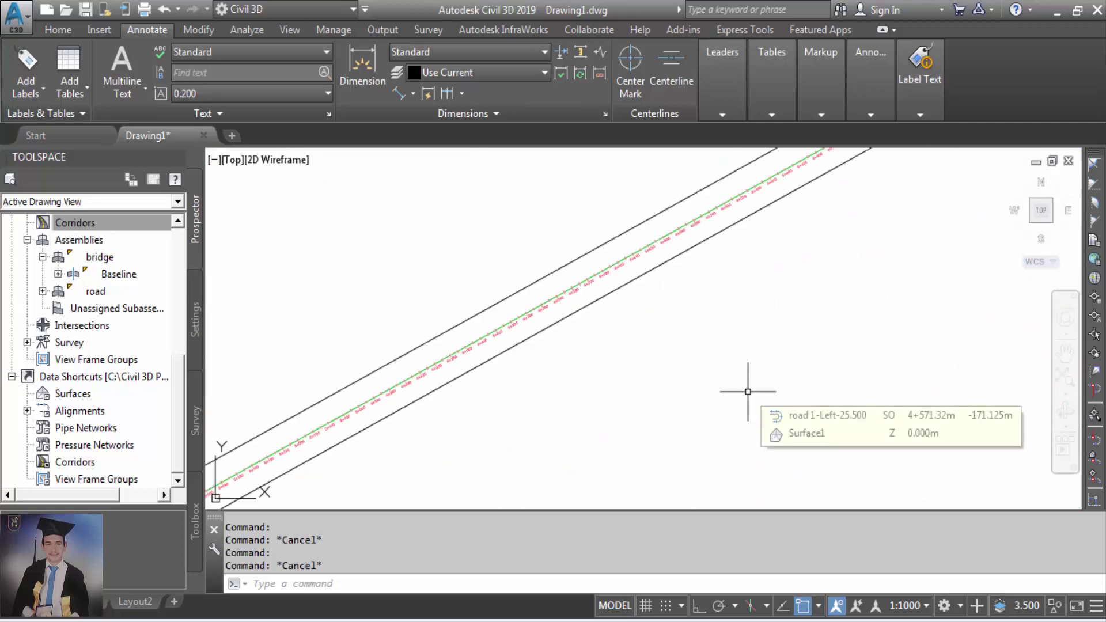
key("Escape")
scroll(573, 273, "up", 3)
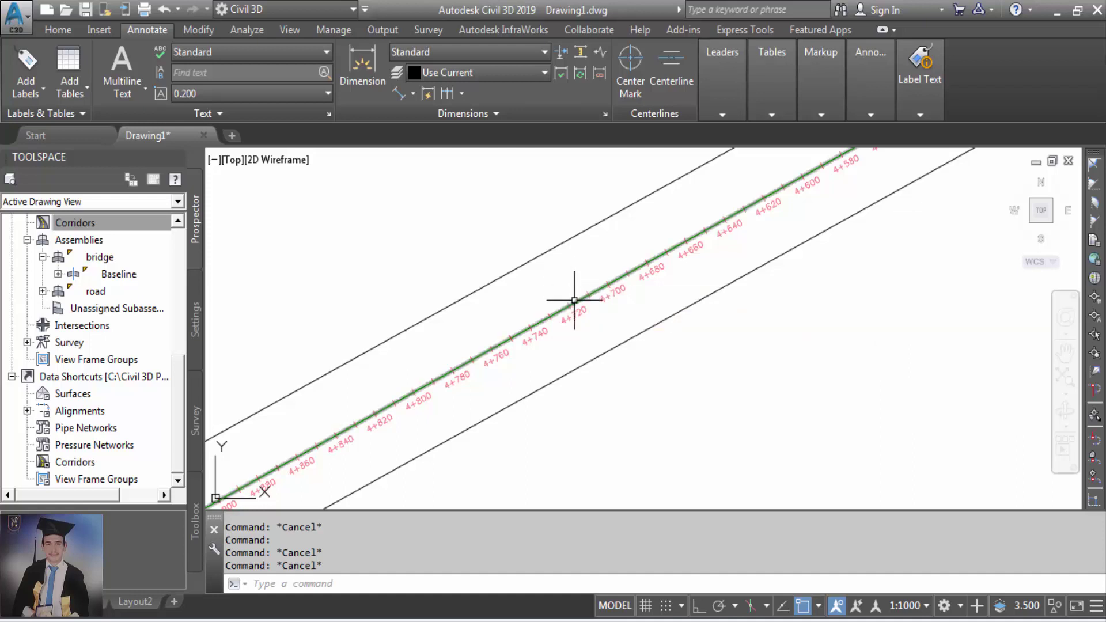
scroll(575, 301, "up", 2)
left_click(575, 300)
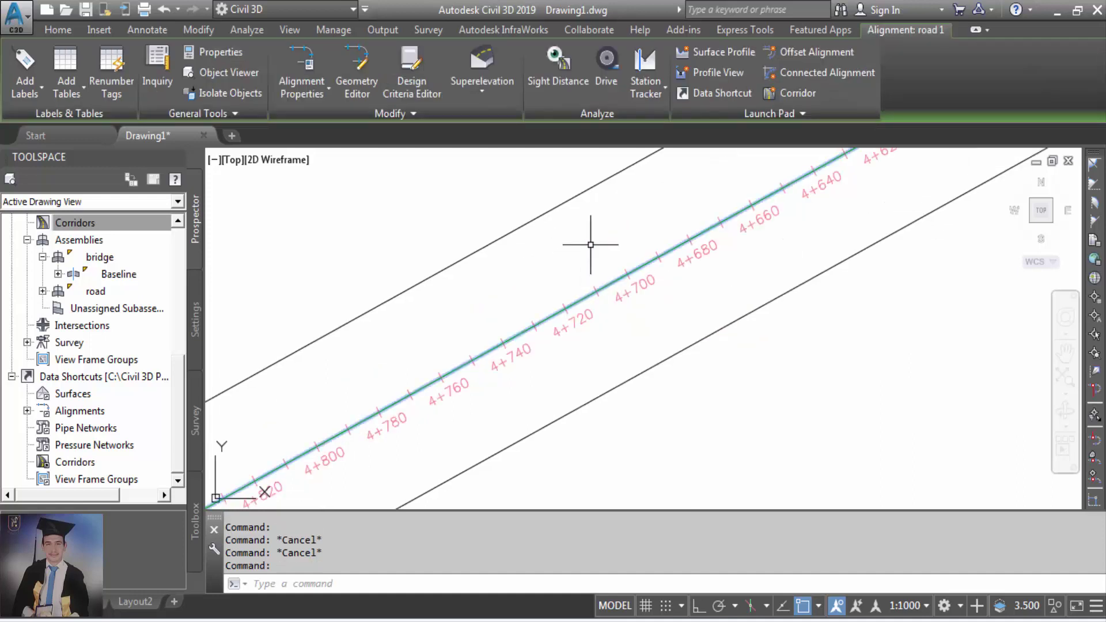
left_click(842, 51)
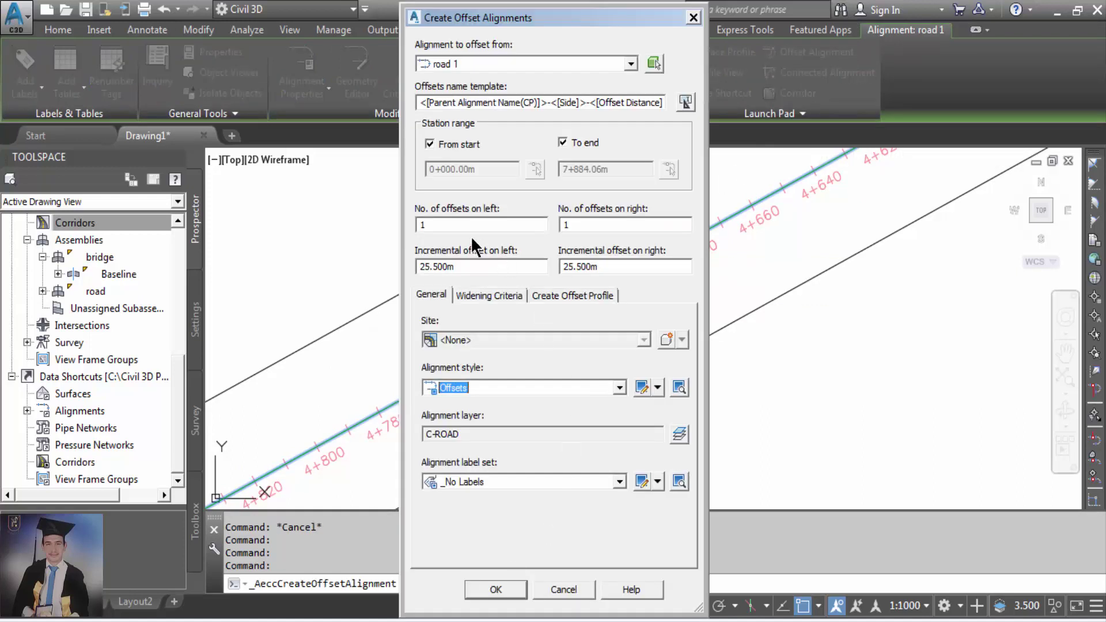
left_click(468, 147)
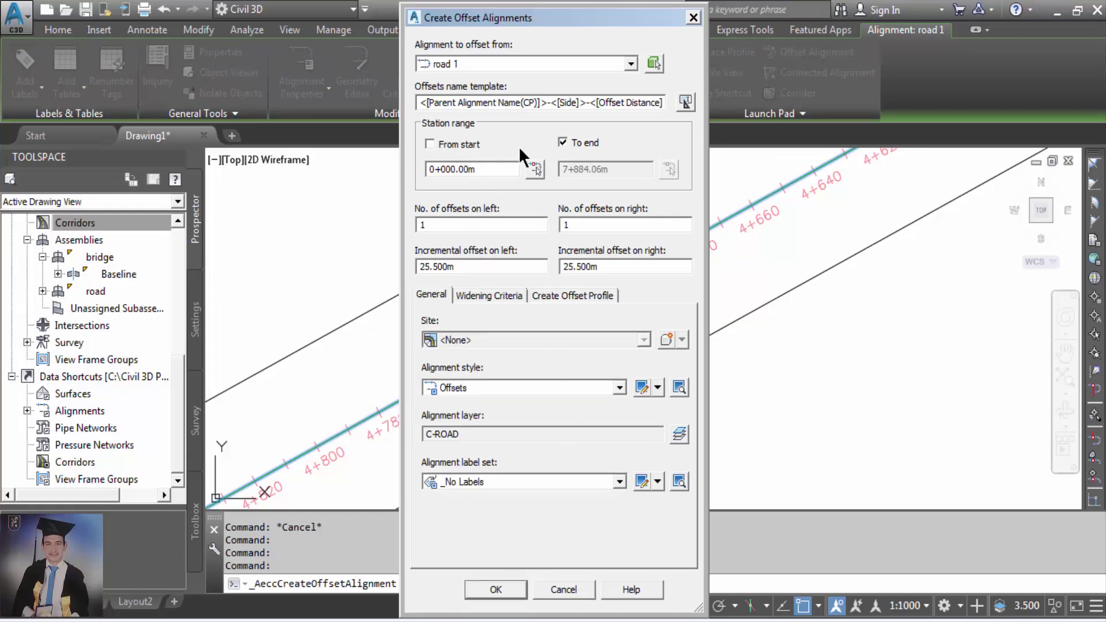
left_click(594, 139)
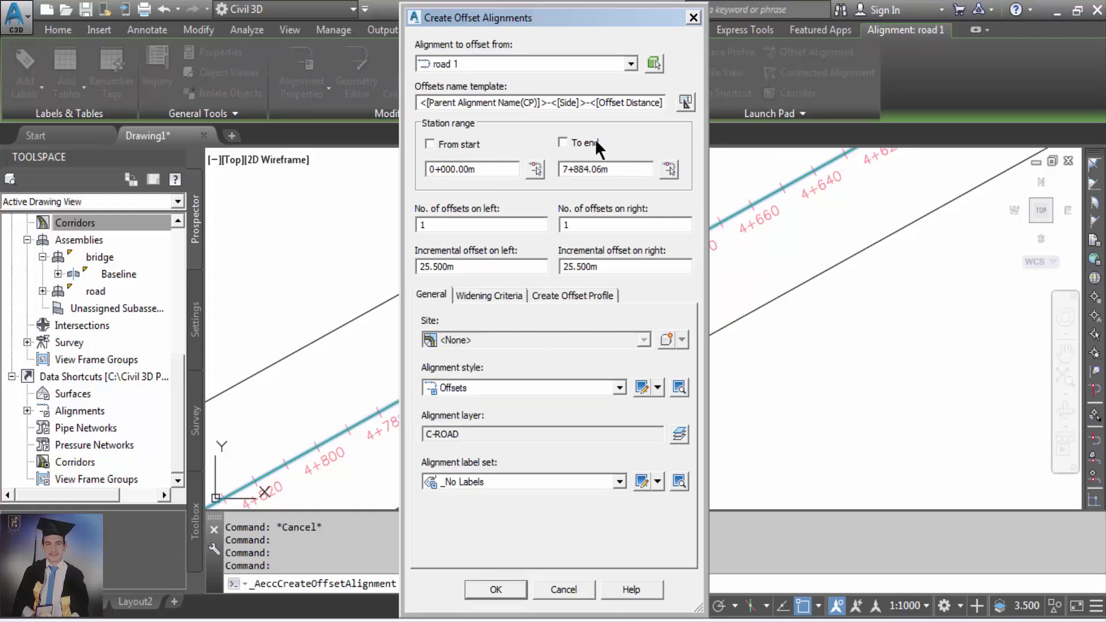
Pick station 5+690.00 along the road 1 baseline as the start of the offset range.
left_click(536, 170)
left_click(538, 178)
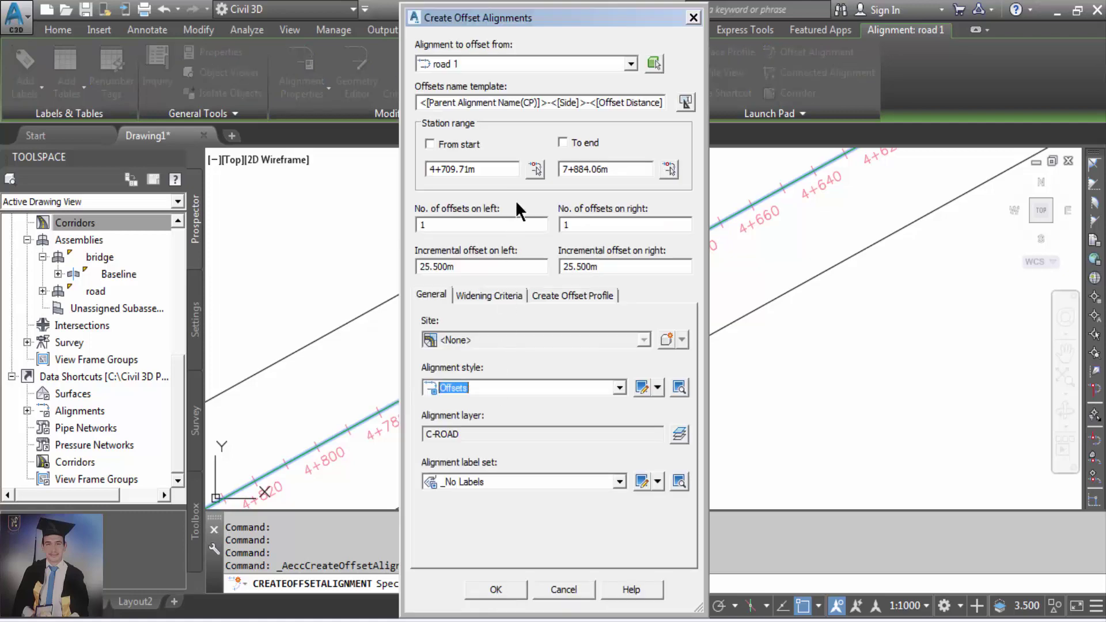
left_click(538, 174)
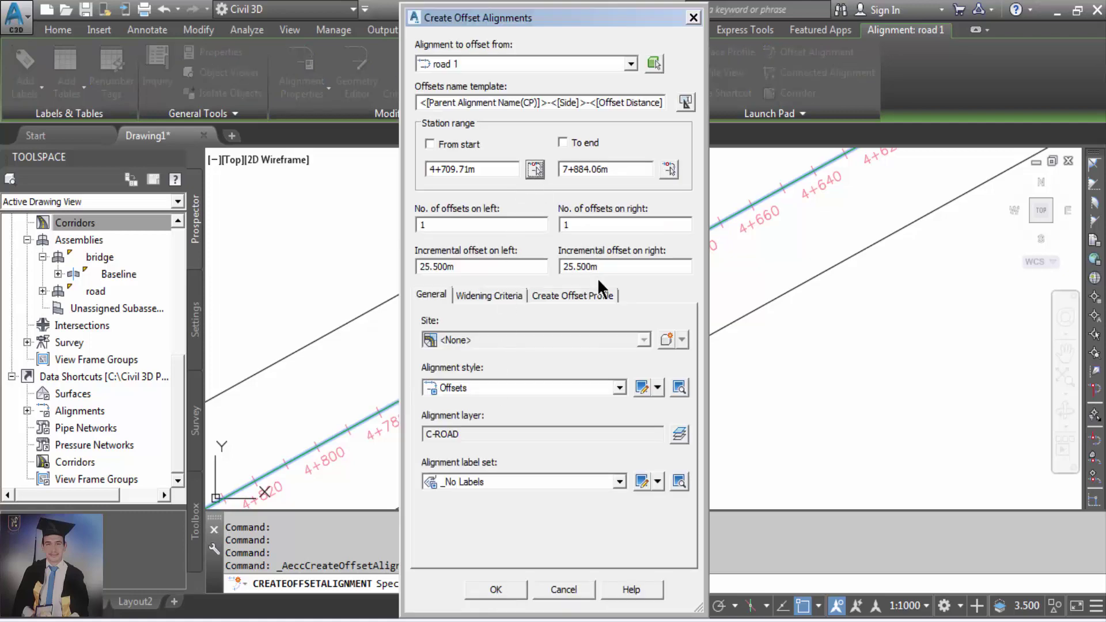
scroll(647, 276, "up", 4)
scroll(547, 391, "down", 4)
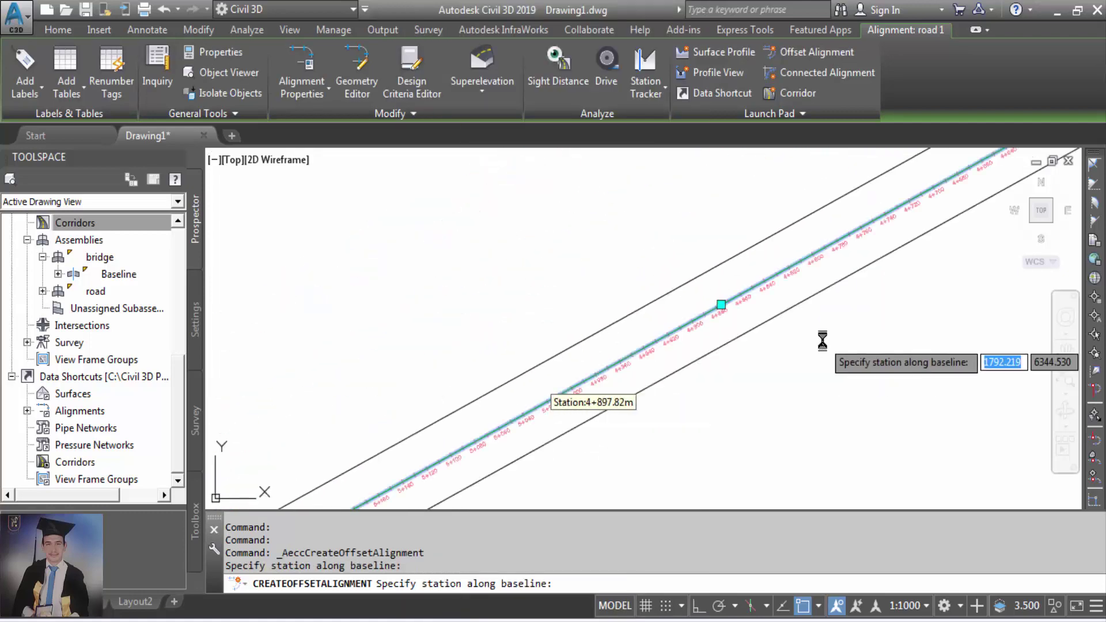
middle_click_drag(555, 395, 785, 316)
scroll(593, 392, "up", 2)
middle_click_drag(593, 392, 772, 296)
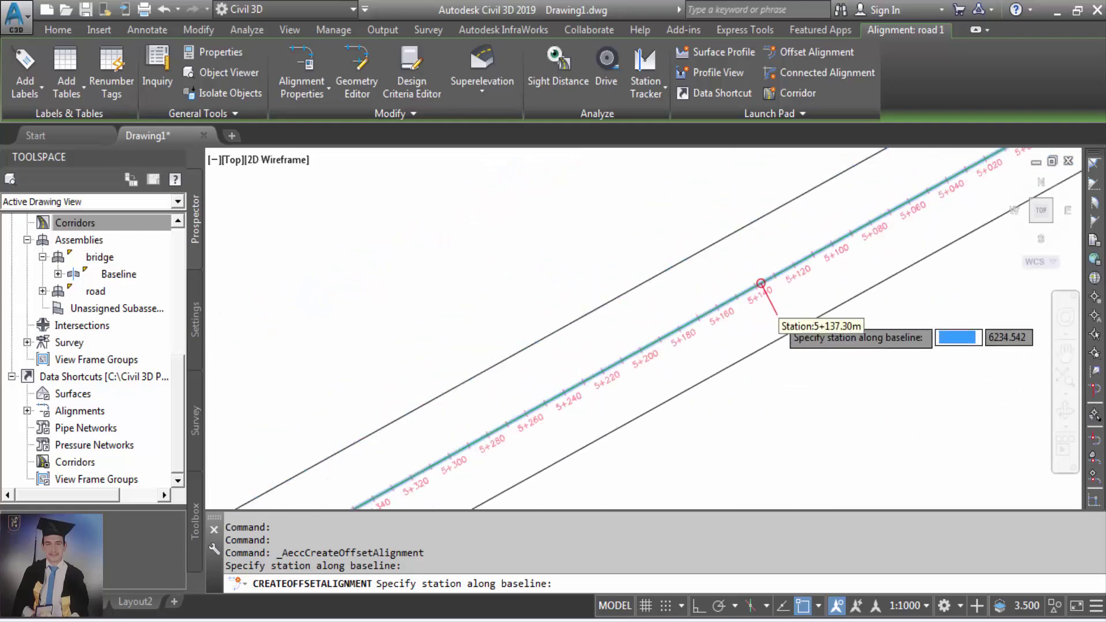
scroll(775, 297, "up", 2)
scroll(643, 346, "down", 1)
middle_click_drag(643, 345, 593, 362)
scroll(661, 334, "down", 3)
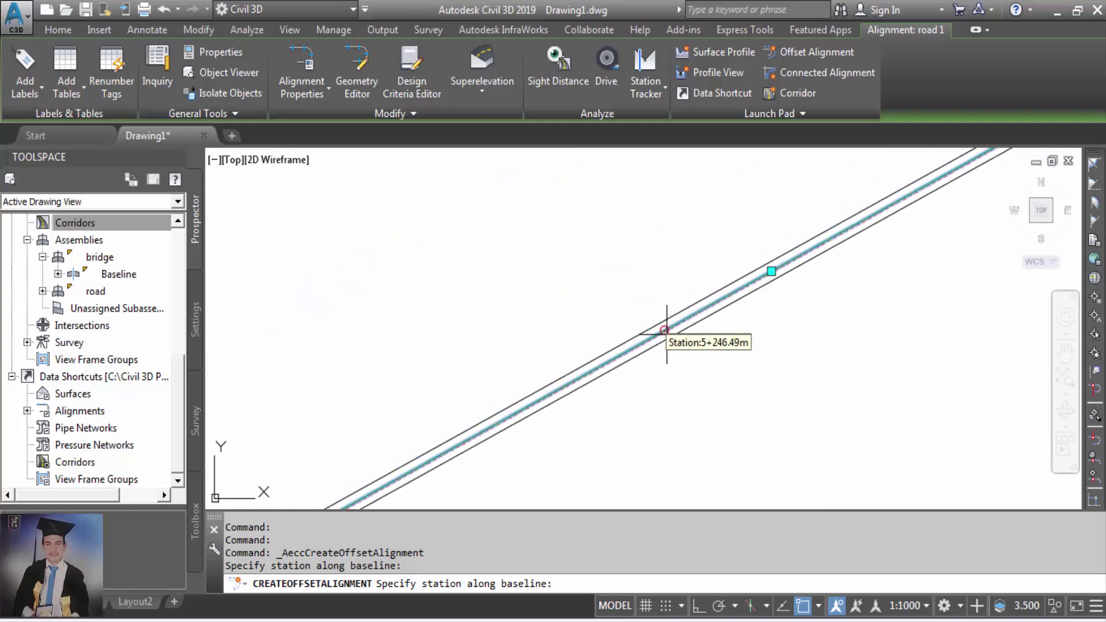
scroll(533, 366, "up", 5)
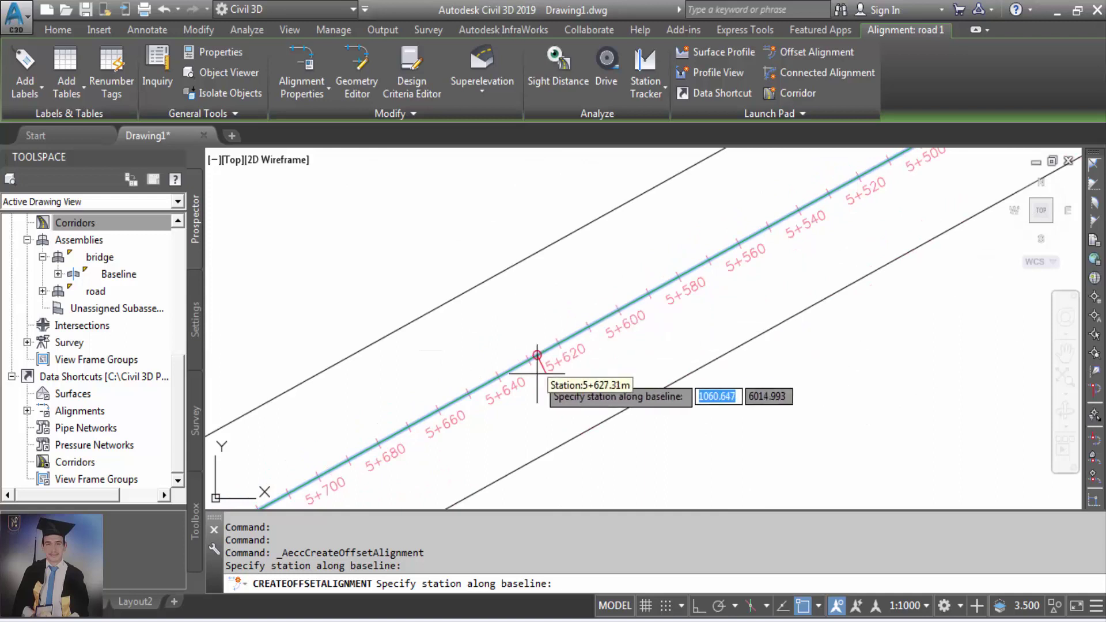
middle_click_drag(444, 444, 456, 430)
scroll(456, 430, "up", 2)
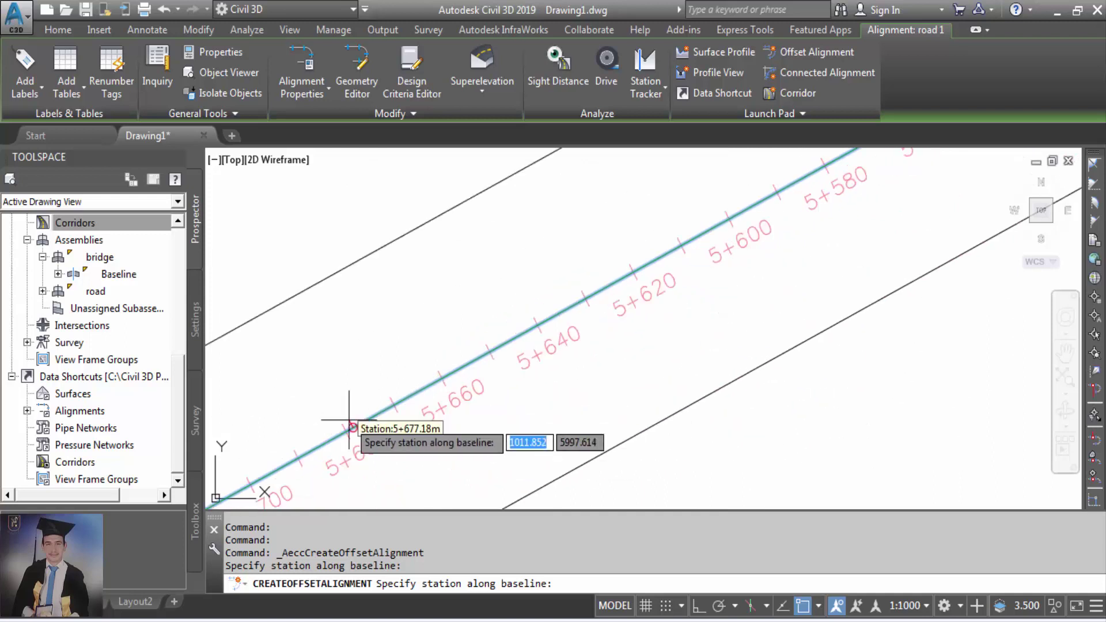
left_click(273, 471)
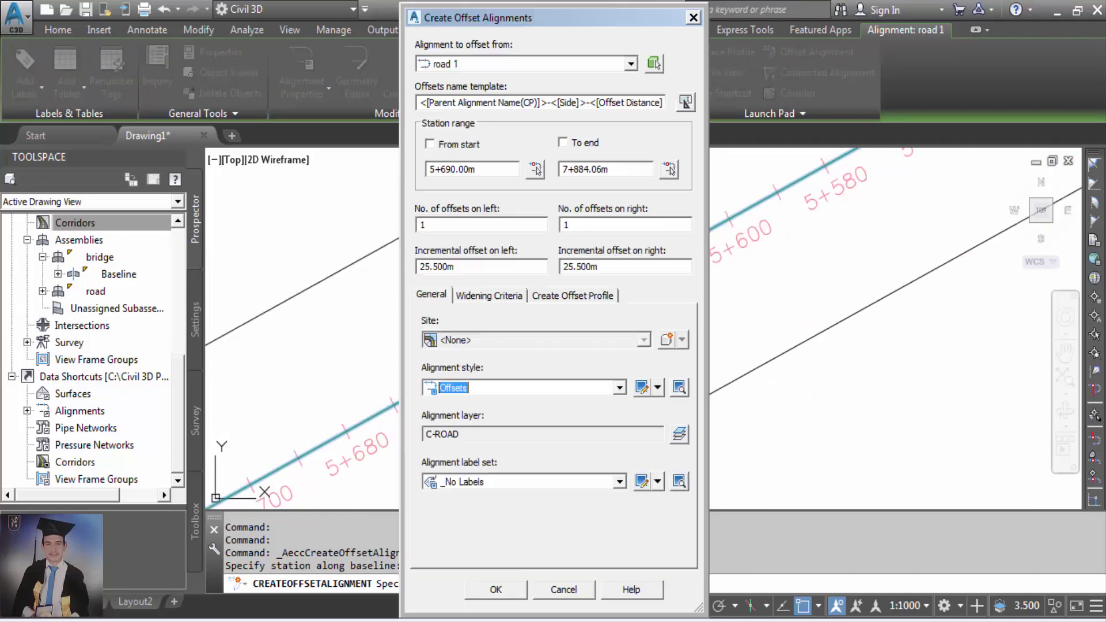
Pick station 6+120.79 along the road 1 baseline as the end of the offset range.
left_click(668, 170)
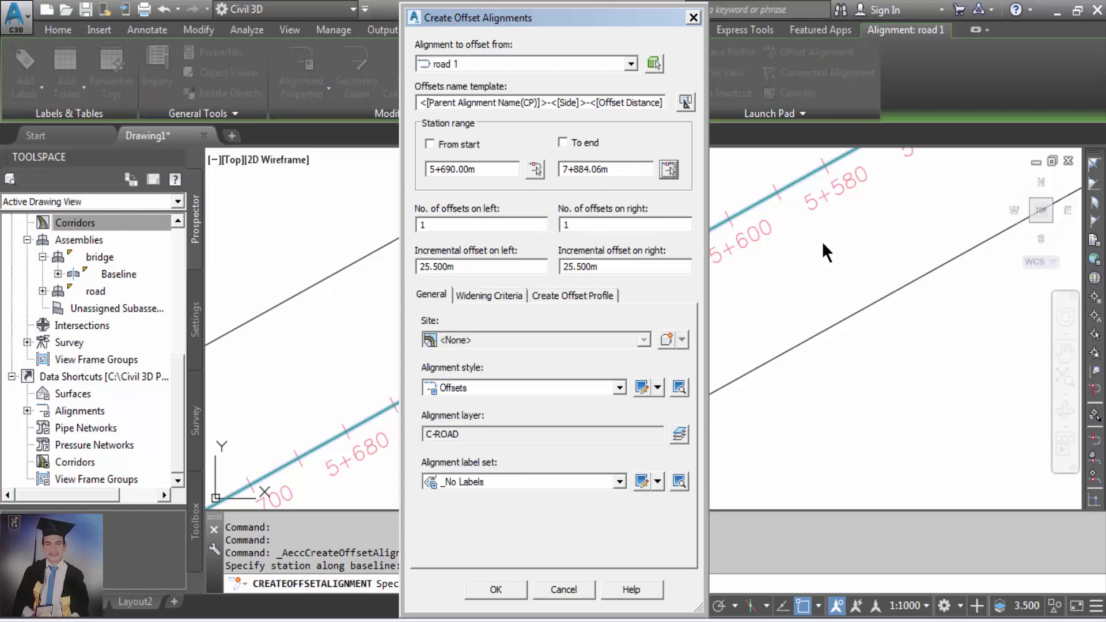
scroll(826, 255, "down", 2)
scroll(827, 240, "up", 5)
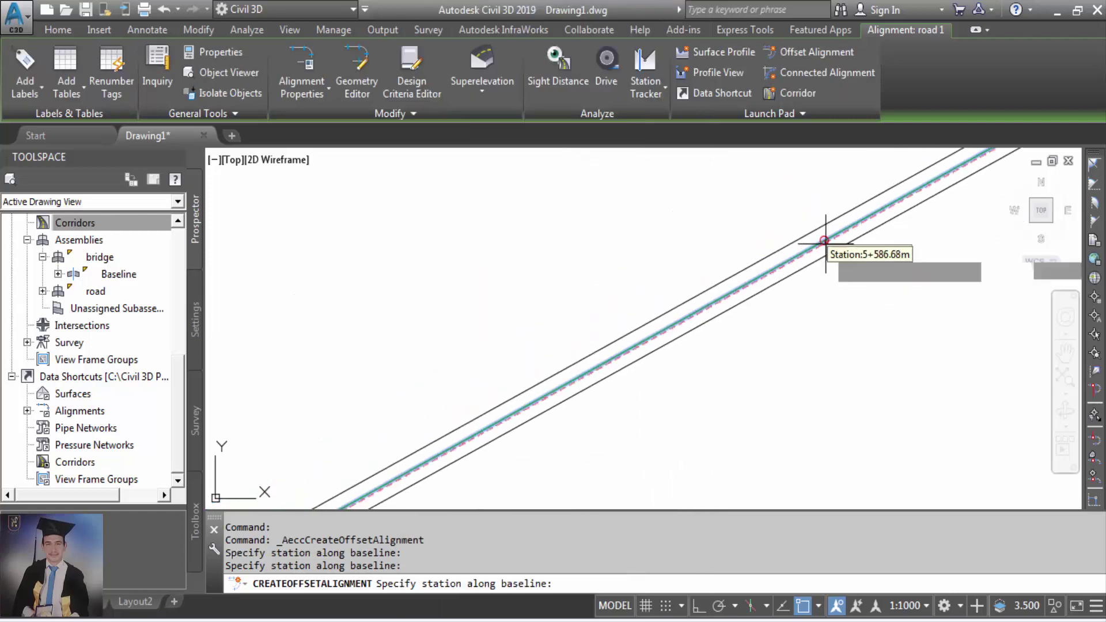
scroll(666, 352, "down", 5)
scroll(666, 352, "up", 3)
middle_click_drag(378, 371, 917, 323)
scroll(709, 438, "down", 2)
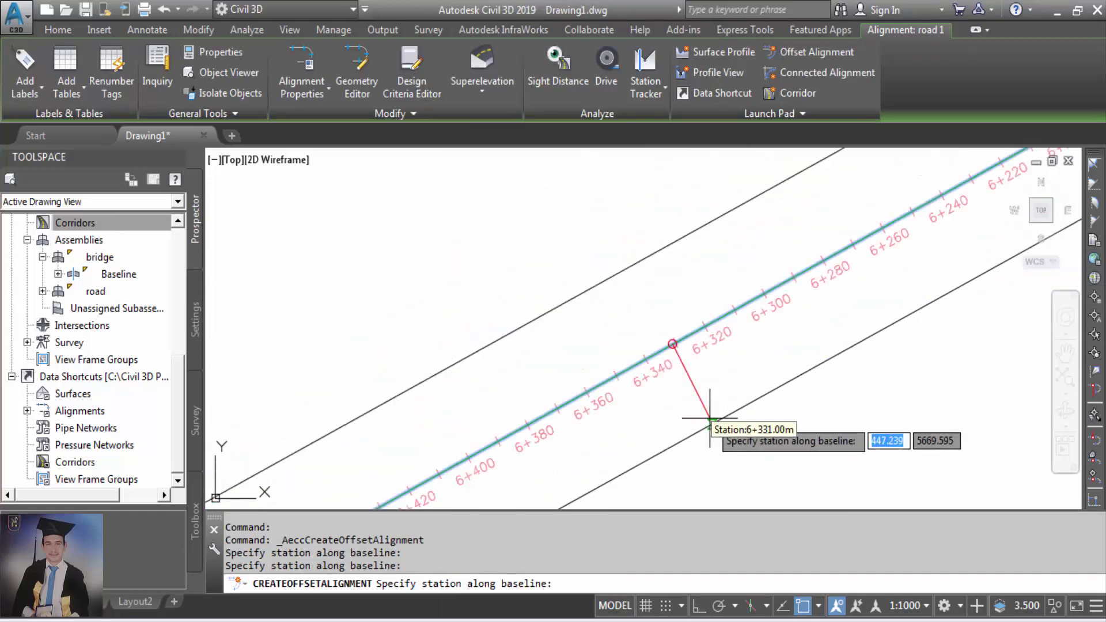
scroll(717, 380, "down", 2)
scroll(922, 242, "up", 3)
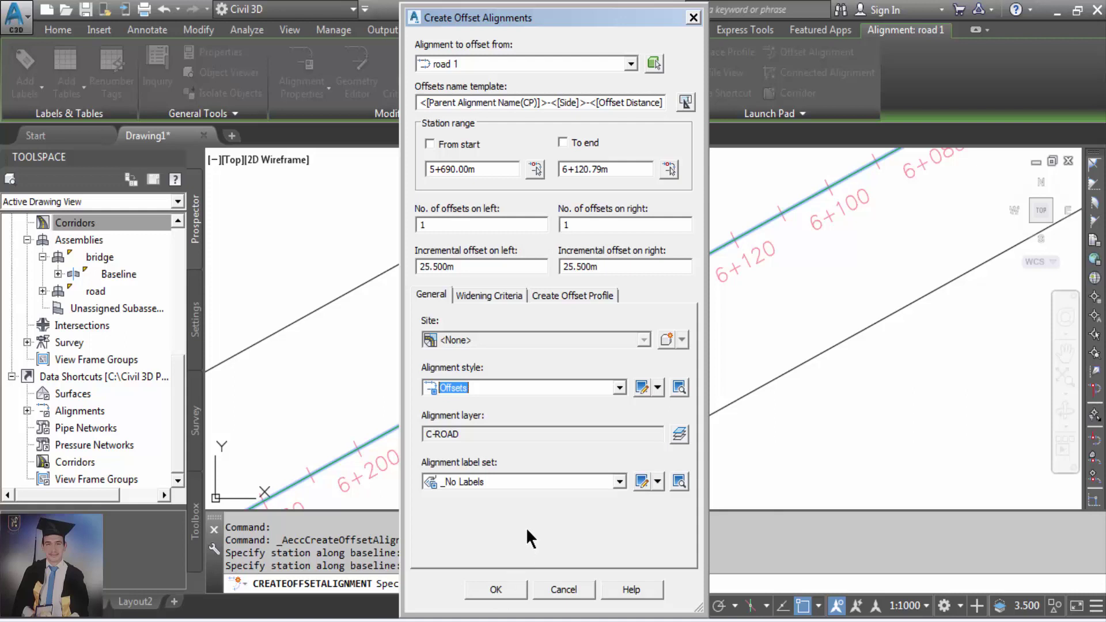
Set the incremental offsets on the right and left to 1 m, create the offset alignments and clear the selection.
left_click(624, 267)
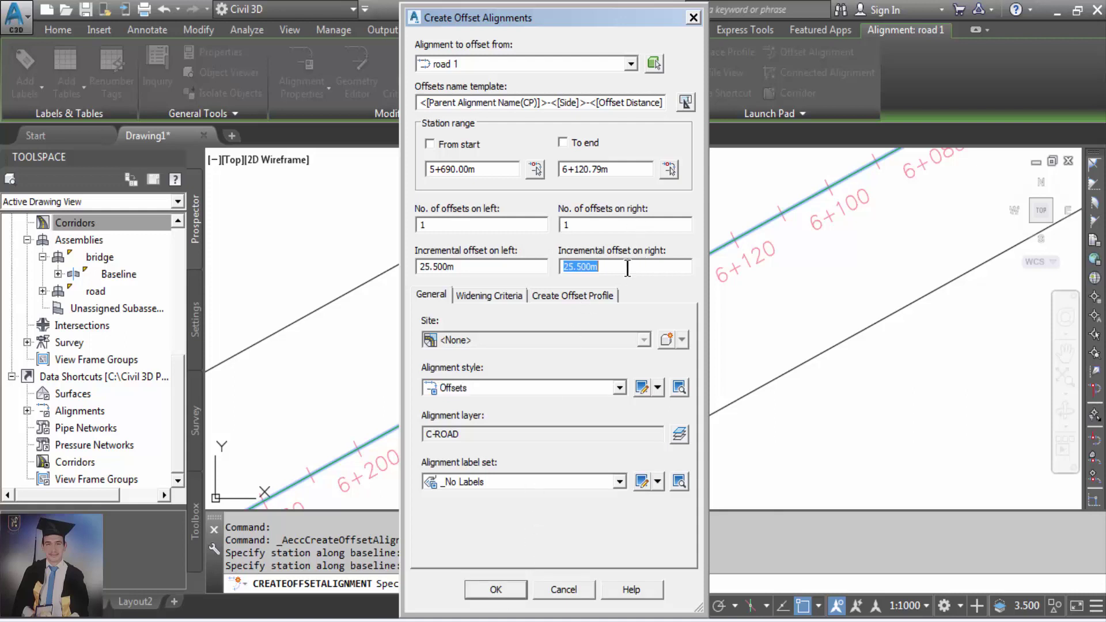
type("1")
left_click(480, 269)
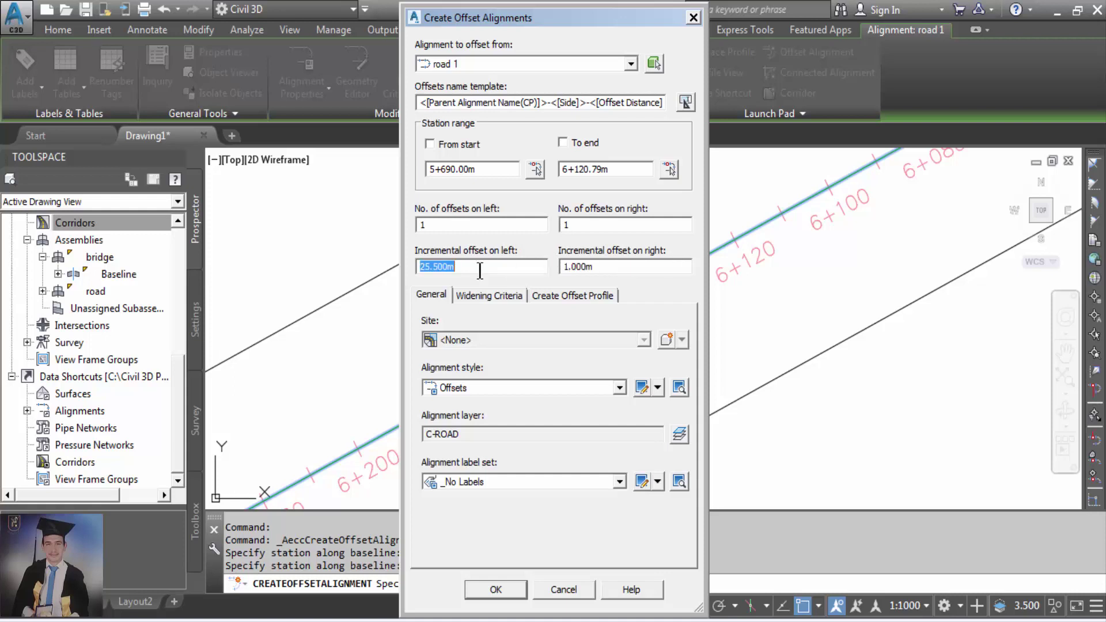
type("1")
left_click(496, 590)
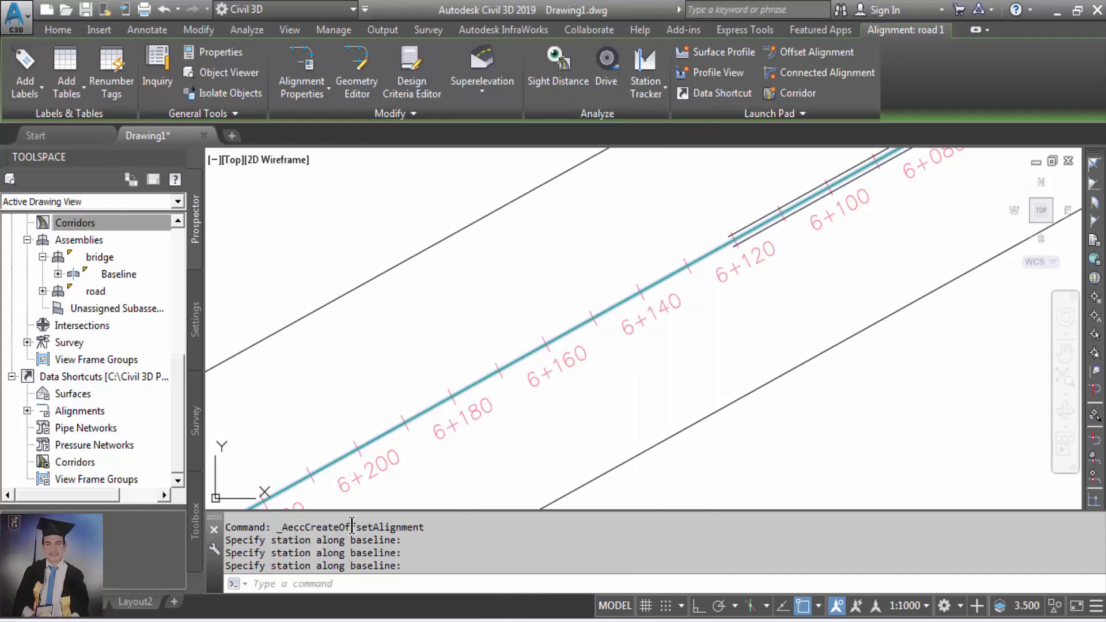
scroll(677, 311, "down", 3)
key("Escape")
Examine the short 1 m offset alignments around station 6+040 and the left 25.5 m offset through the road's curve.
scroll(678, 311, "up", 5)
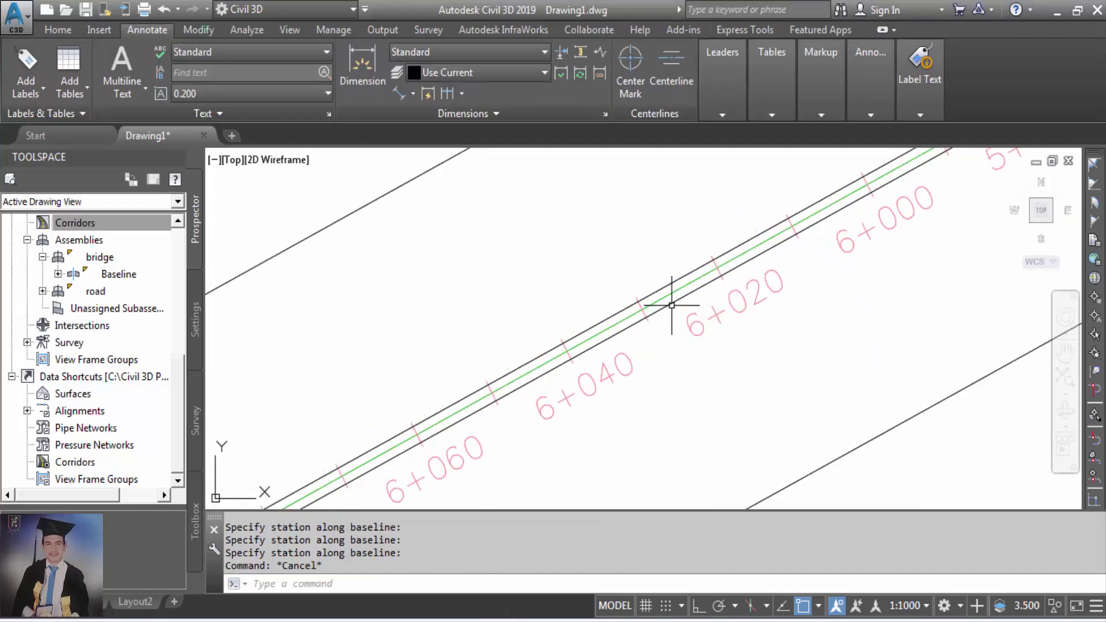
scroll(514, 376, "down", 4)
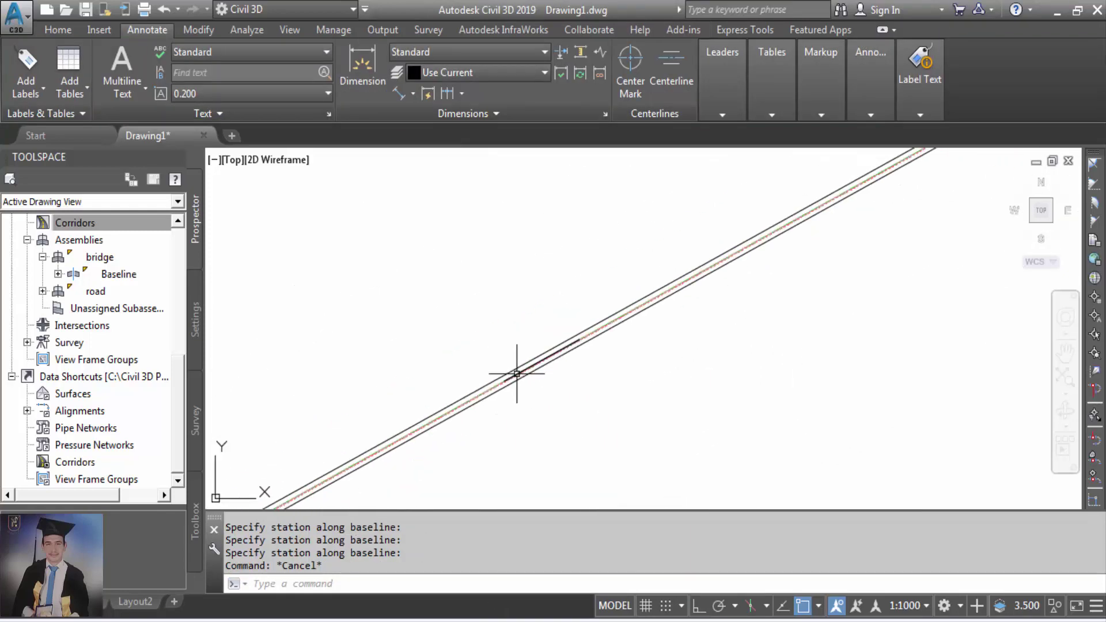
scroll(527, 440, "down", 5)
scroll(726, 333, "up", 6)
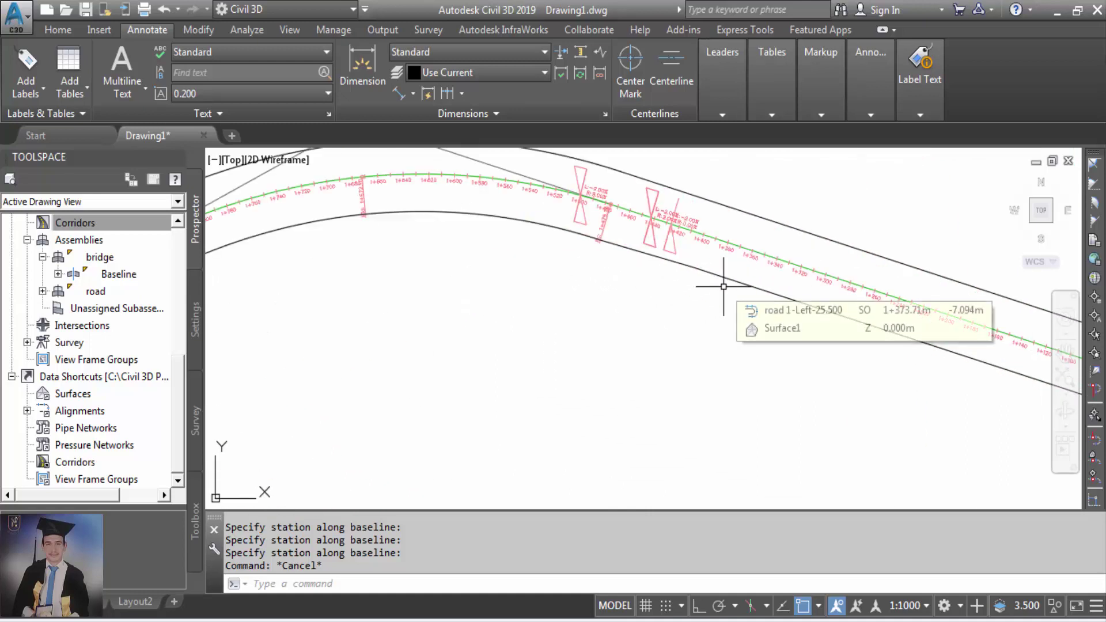
scroll(610, 328, "down", 2)
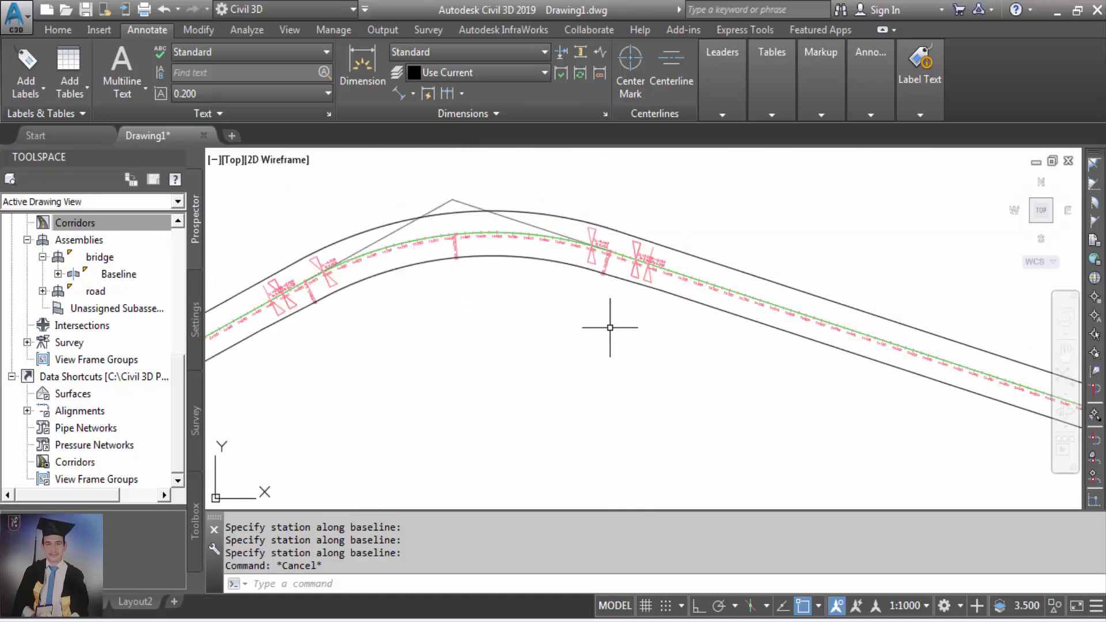
mouse_move(610, 327)
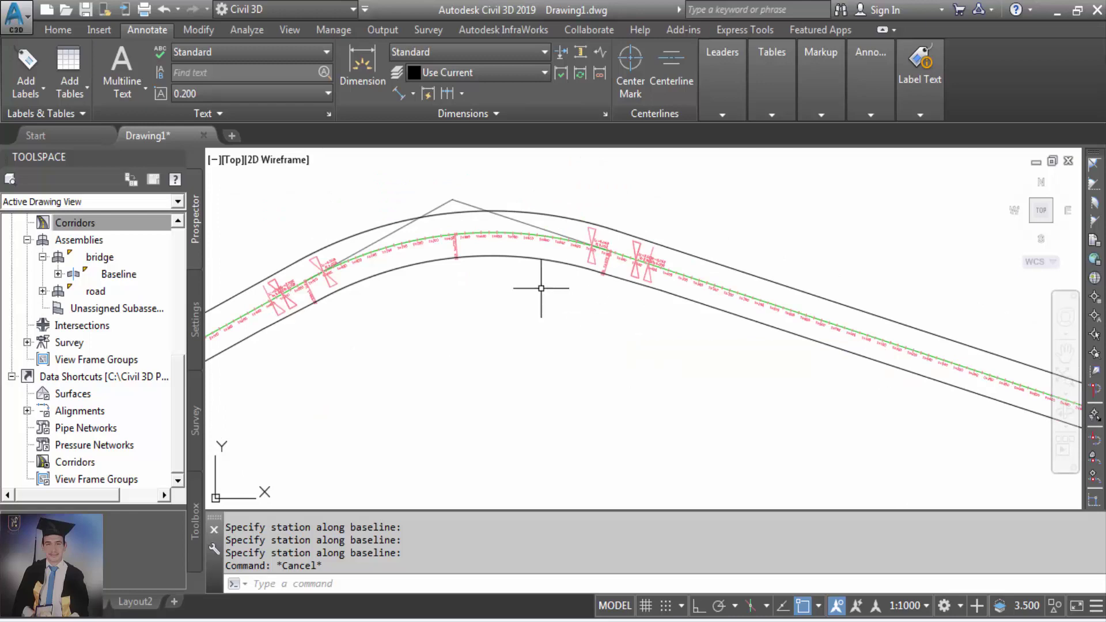
scroll(524, 257, "up", 5)
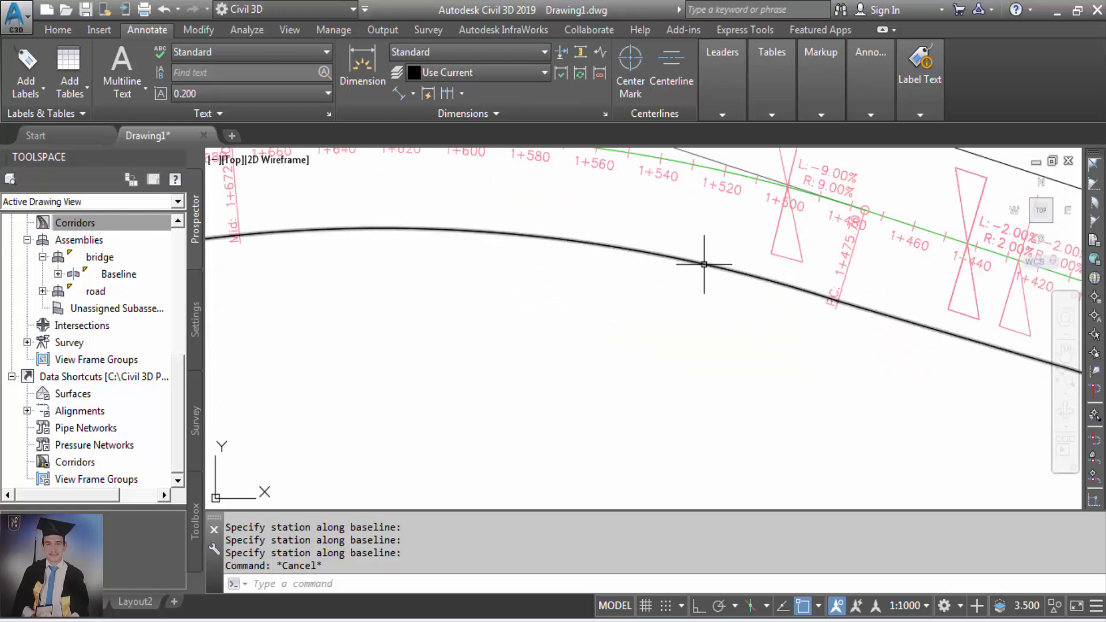
scroll(650, 330, "down", 3)
mouse_move(650, 330)
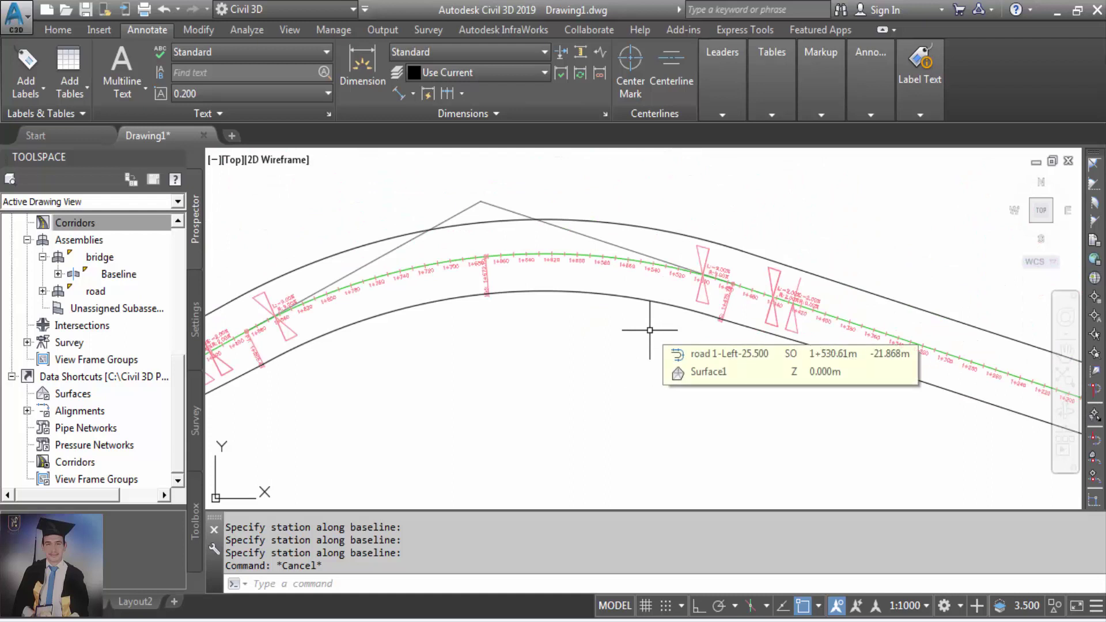
scroll(650, 331, "down", 3)
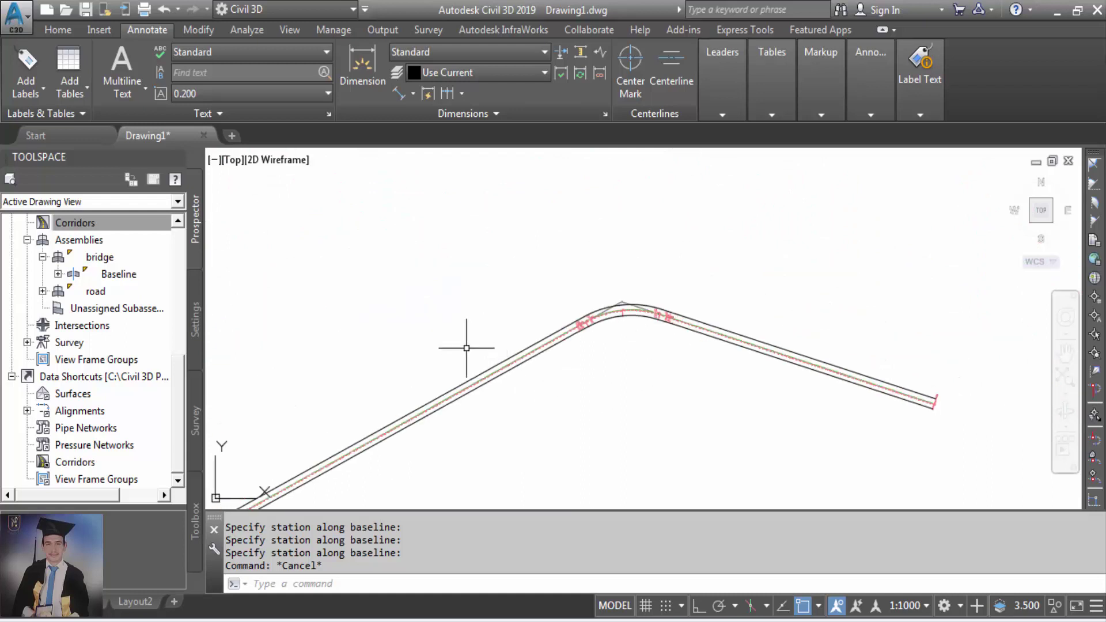
Examine the right half of the road assembly, including its width dimension and the outer LaneFromTaperedMedian1 subassembly.
scroll(465, 347, "down", 5)
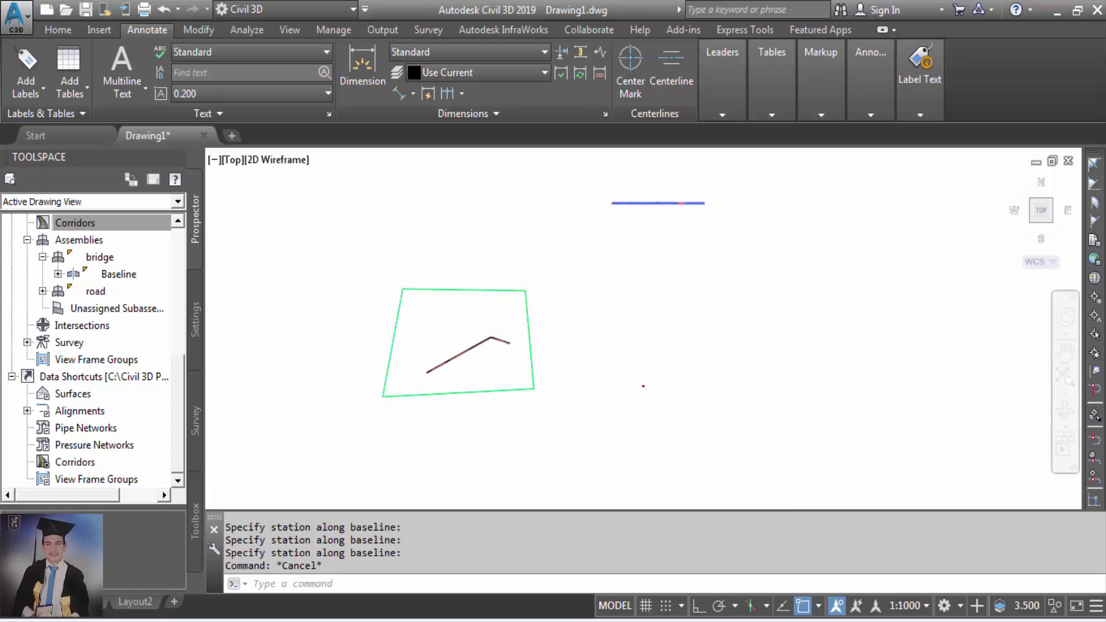
scroll(639, 375, "up", 5)
scroll(573, 396, "up", 5)
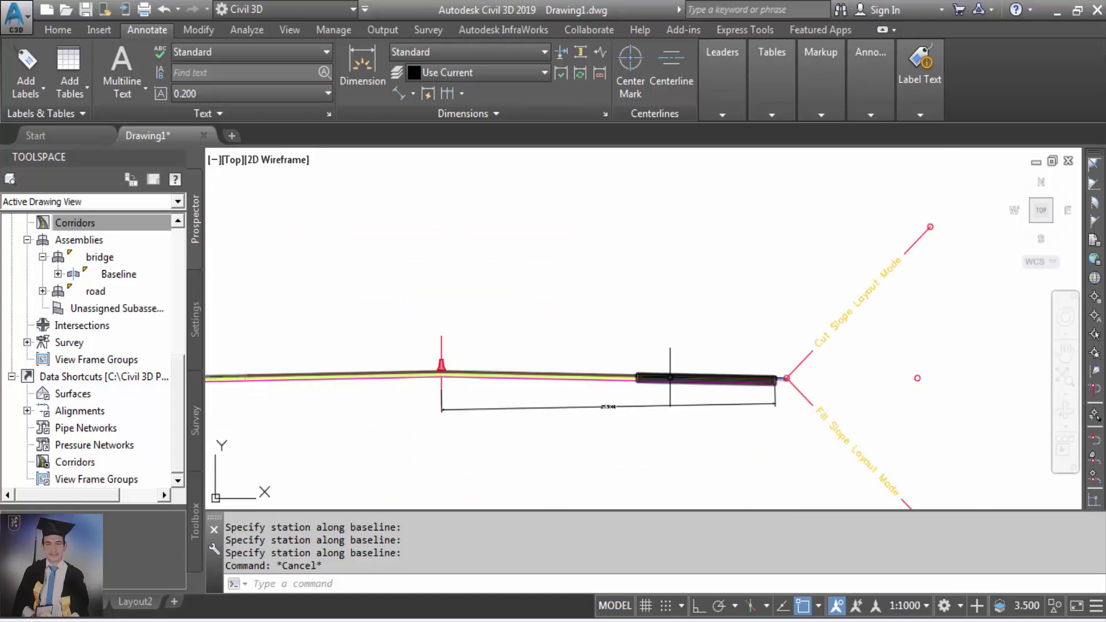
scroll(666, 324, "down", 6)
scroll(667, 323, "up", 6)
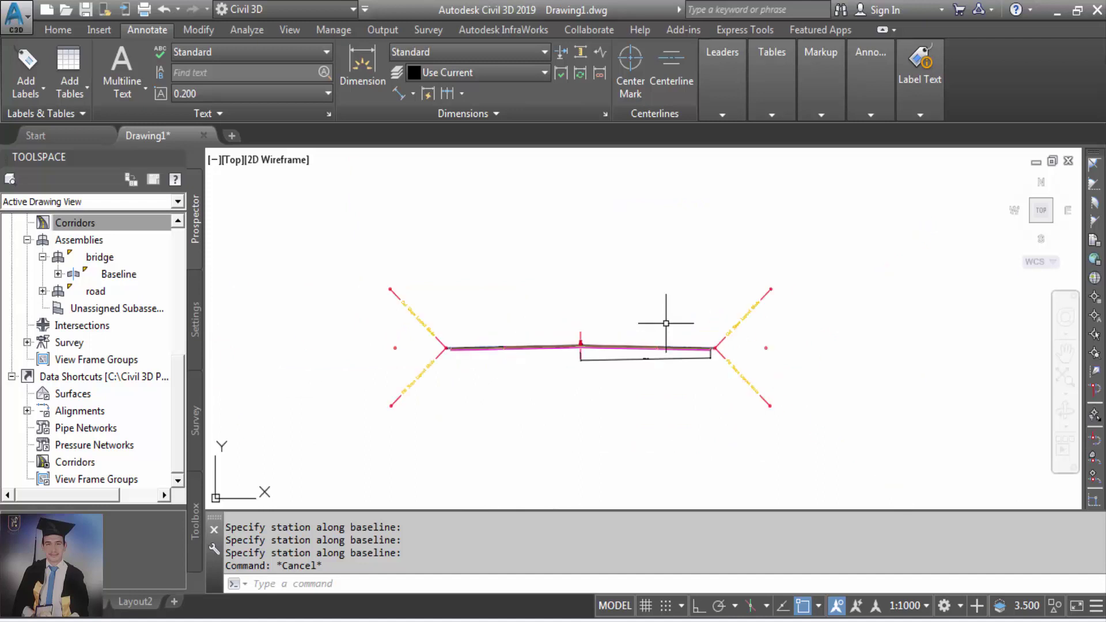
mouse_move(698, 382)
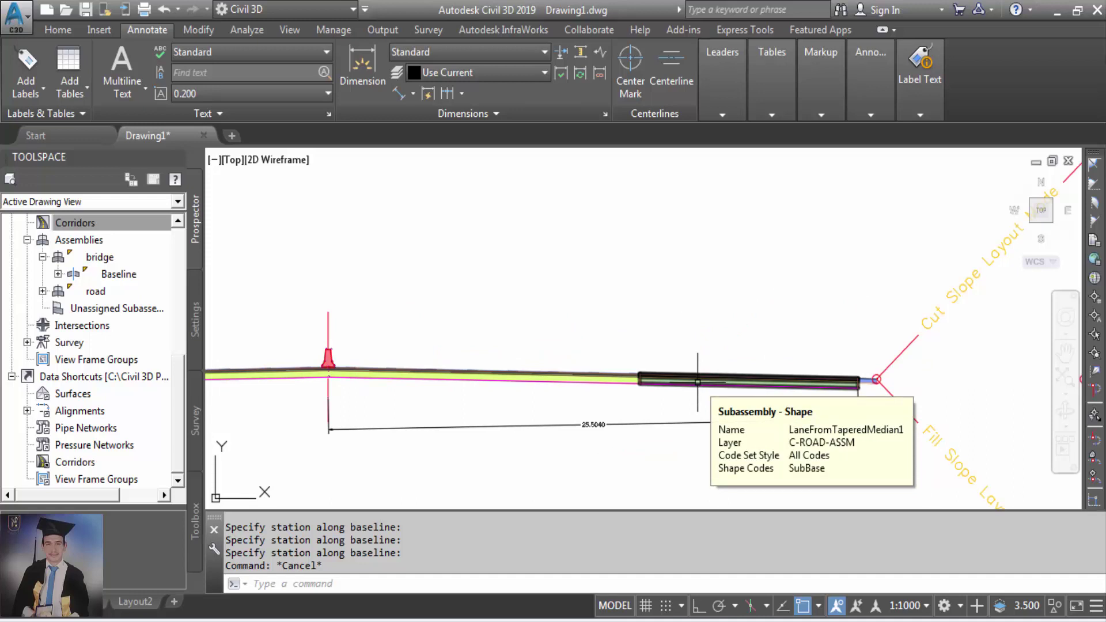
Delete the outer LaneFromTaperedMedian1 subassembly on the right side of the road assembly.
left_click(698, 382)
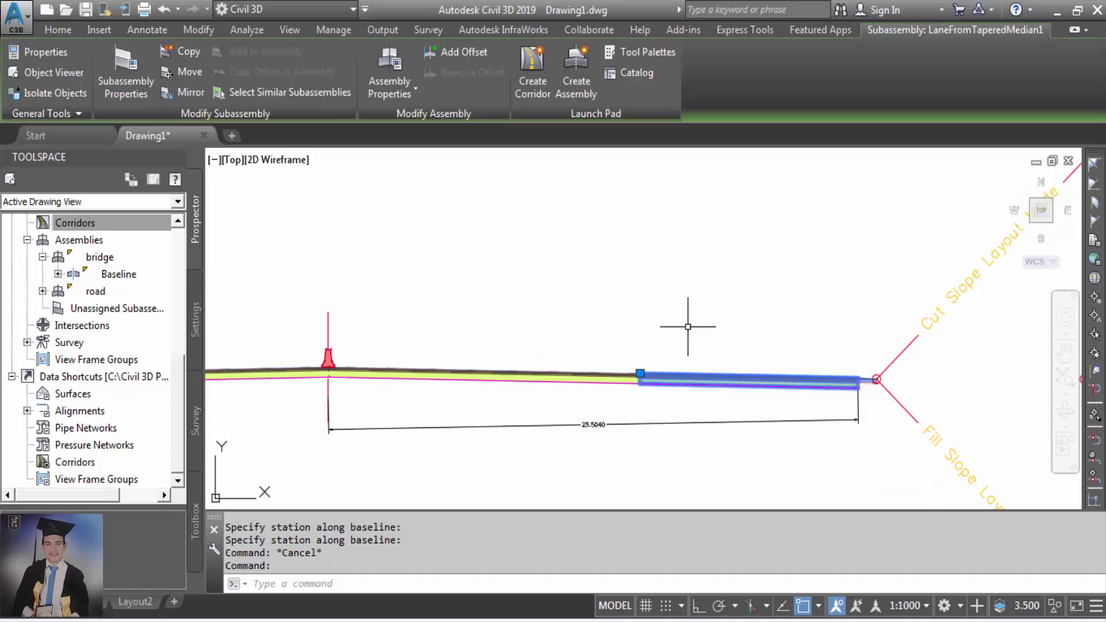
key("Delete")
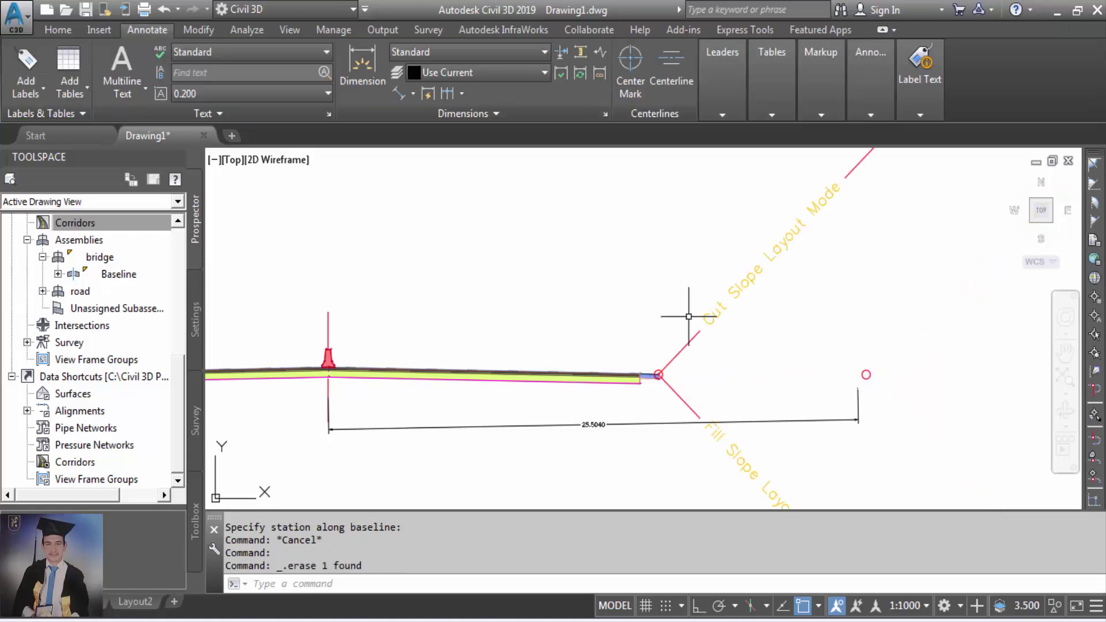
Start adding a LaneFromTaperedMedian2 subassembly from the metric lanes to the road assembly, with a lane width of 10.5 m.
left_click(328, 322)
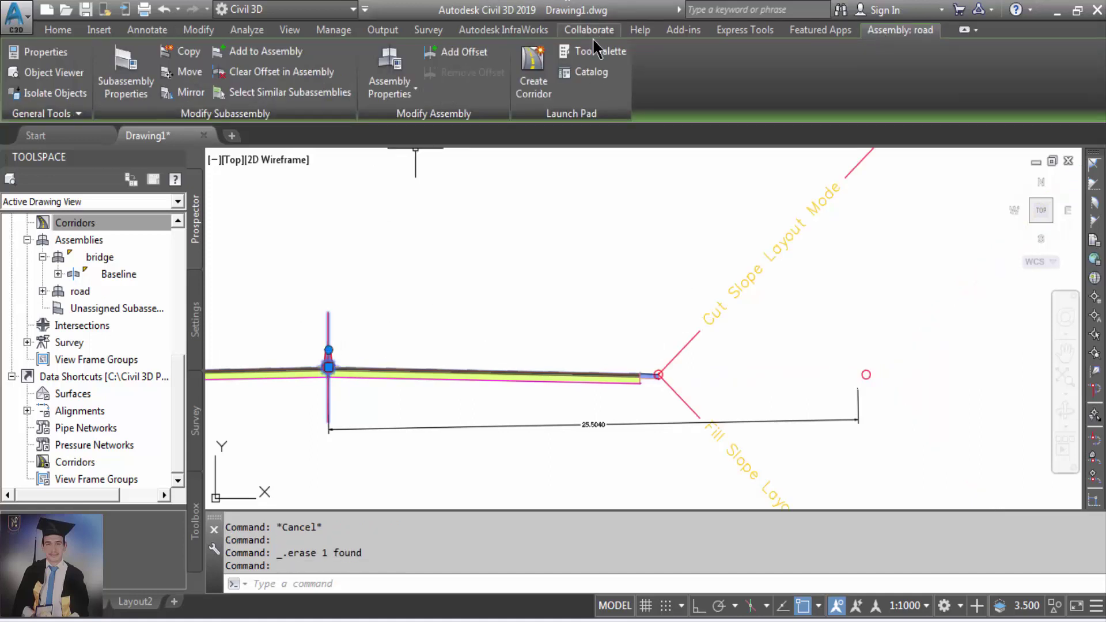
left_click(599, 56)
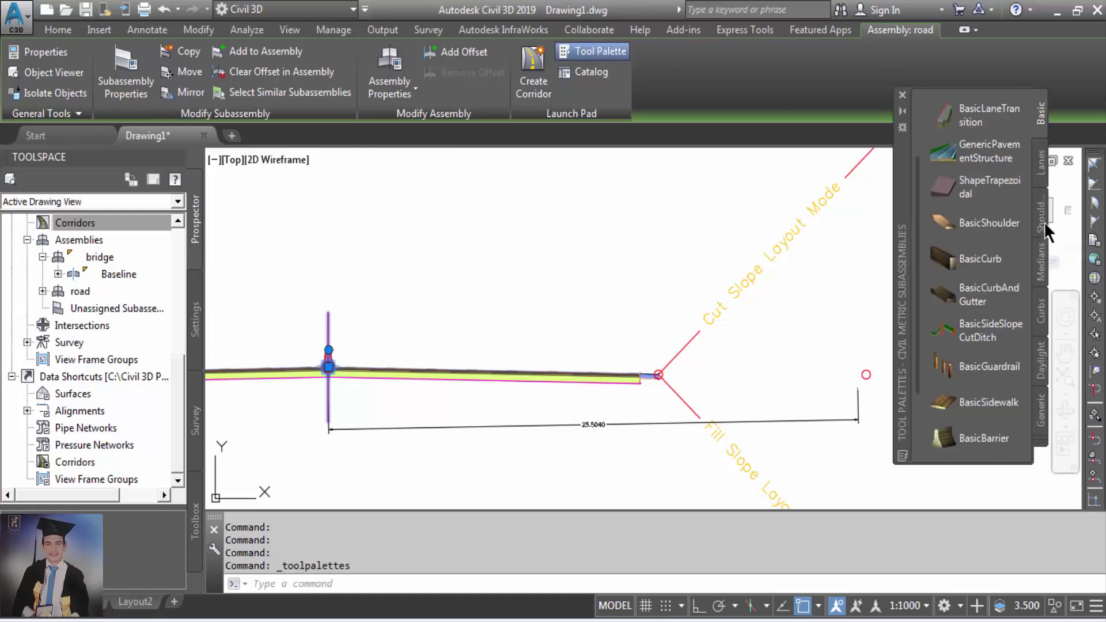
left_click(1042, 167)
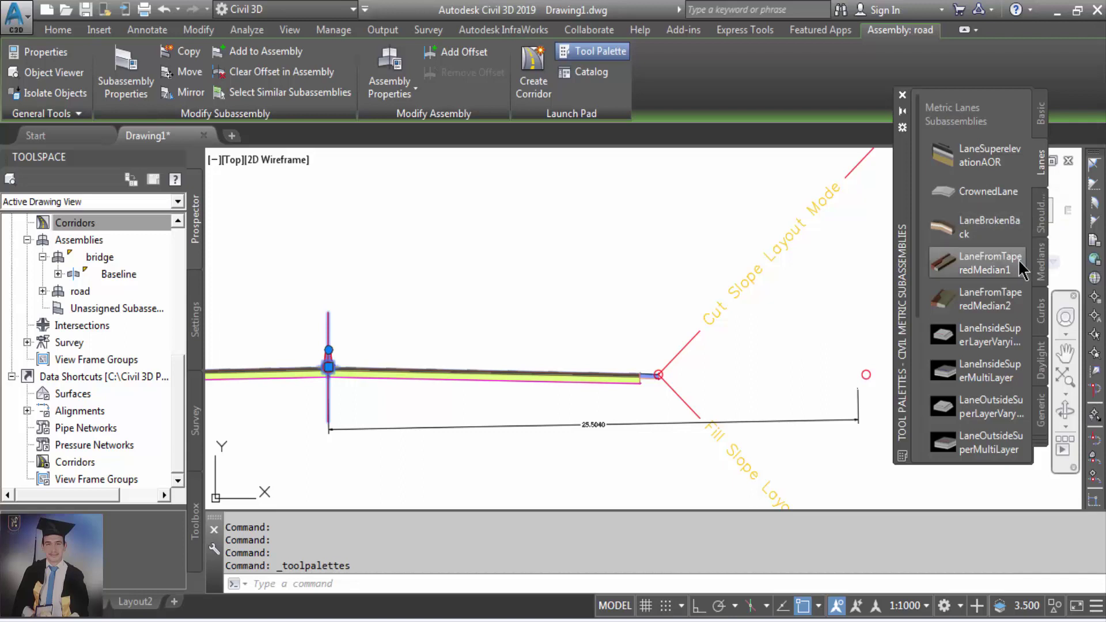
left_click(991, 297)
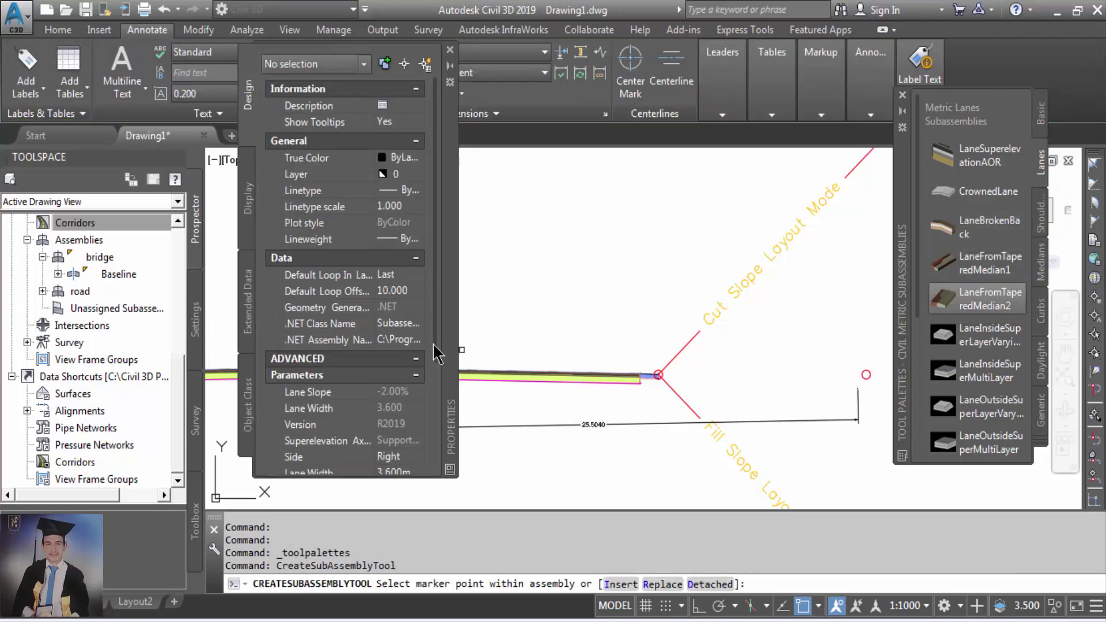
scroll(436, 352, "down", 2)
left_click(407, 438)
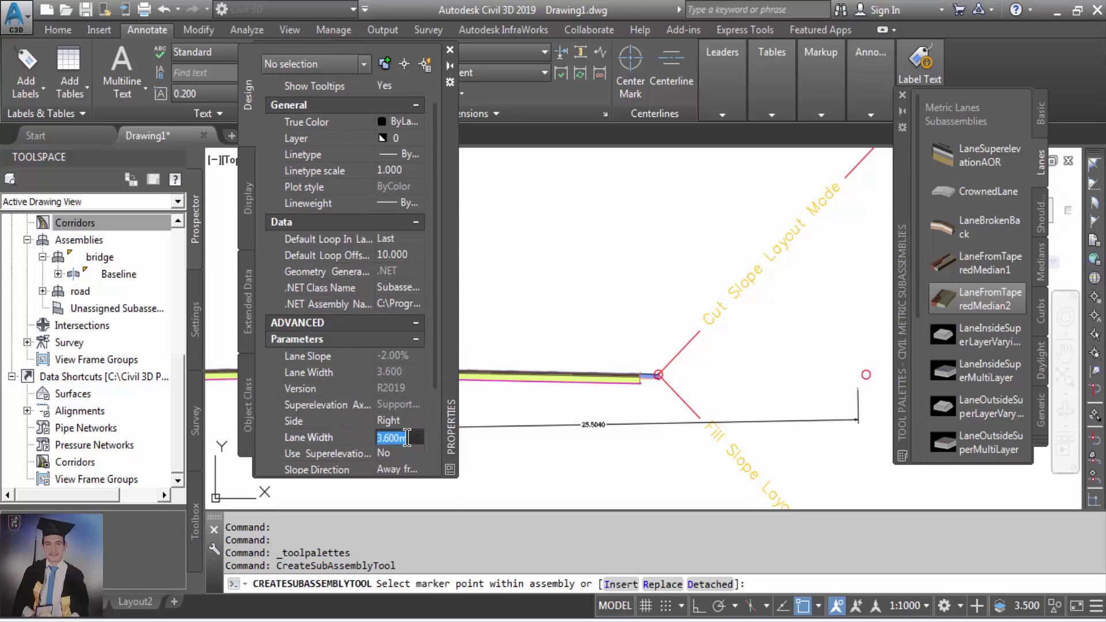
type("1")
key("Return")
scroll(440, 378, "down", 4)
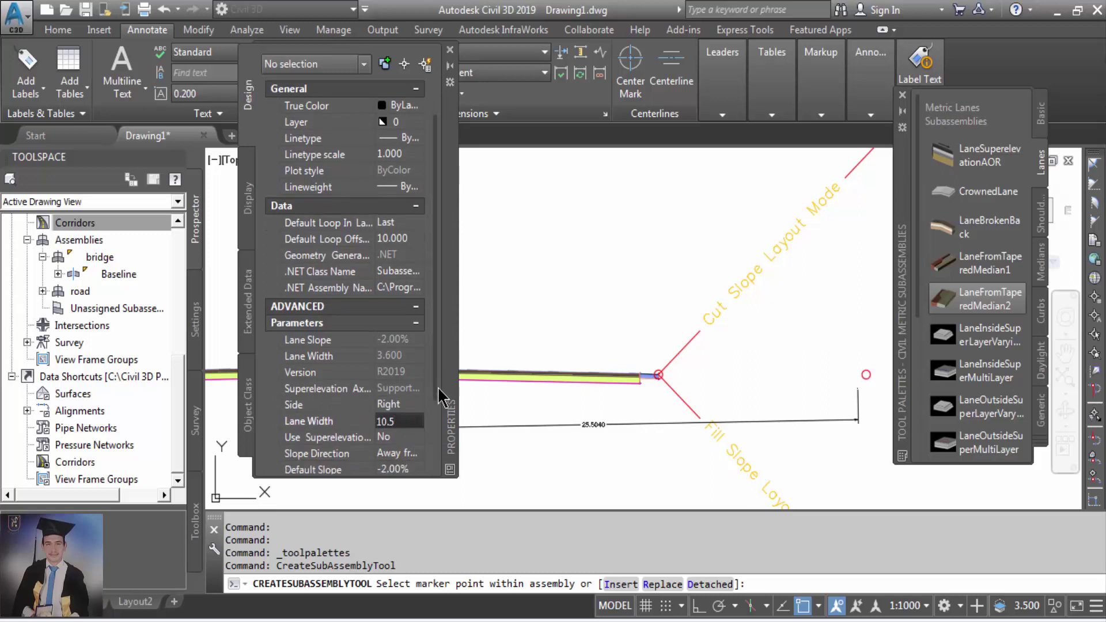
Set the new lane to use the right outside superelevation and attach it at the outer right end of the road assembly.
left_click(397, 385)
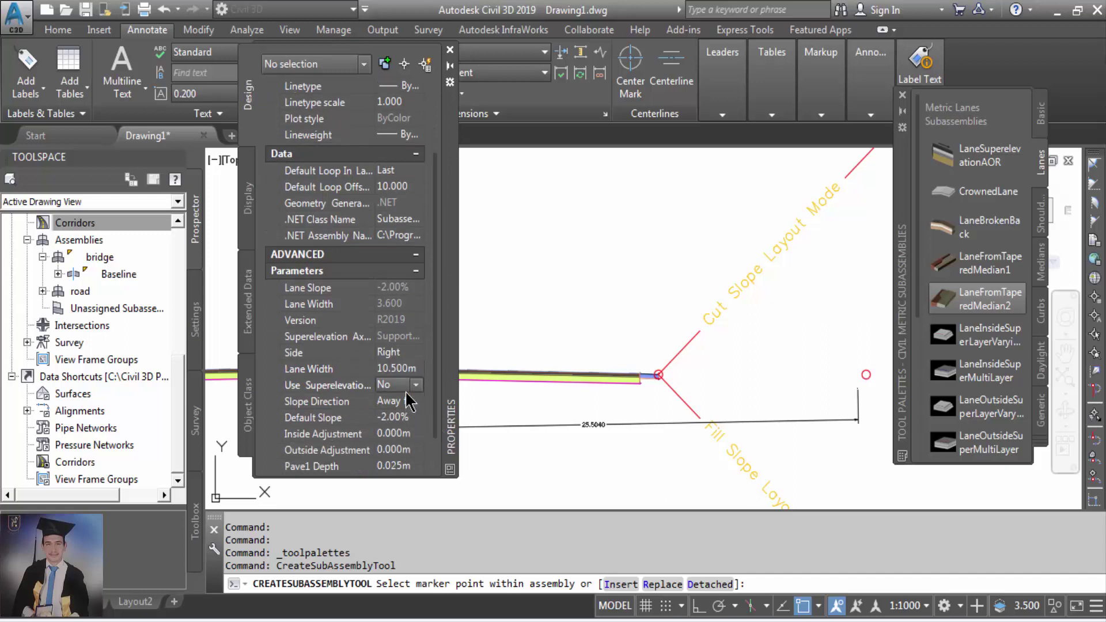
left_click(416, 385)
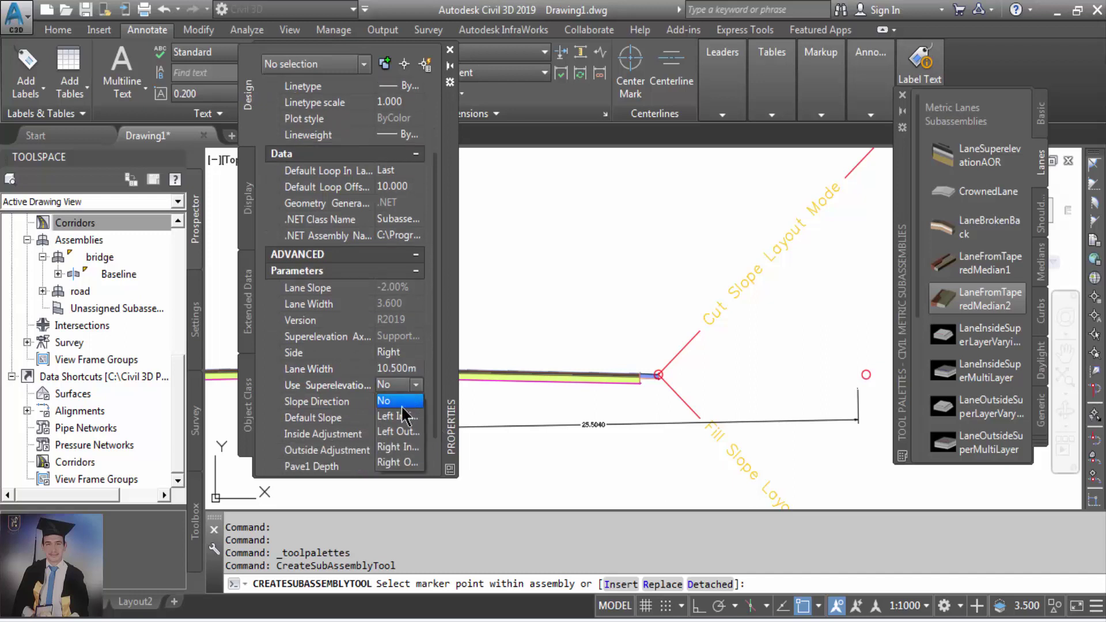
left_click(397, 463)
key("Escape")
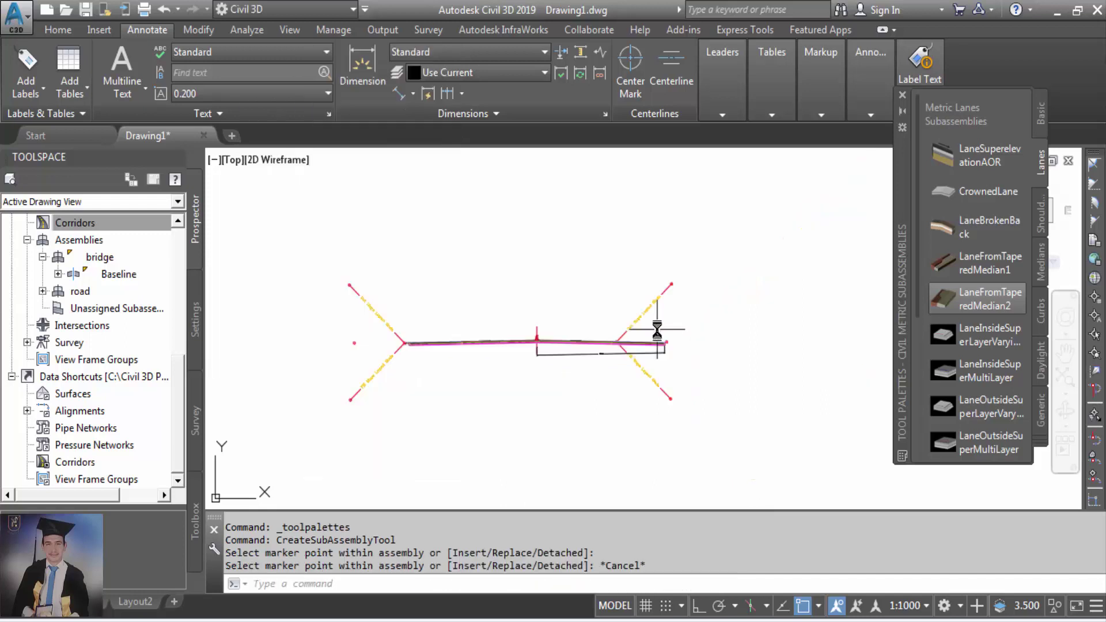
scroll(641, 346, "up", 3)
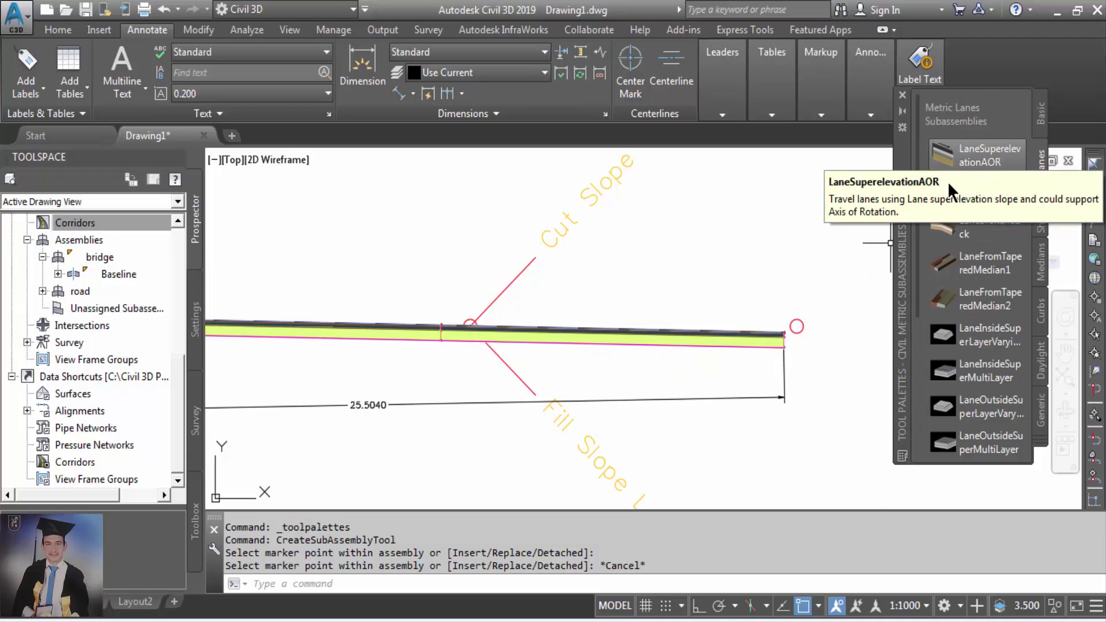
left_click(988, 191)
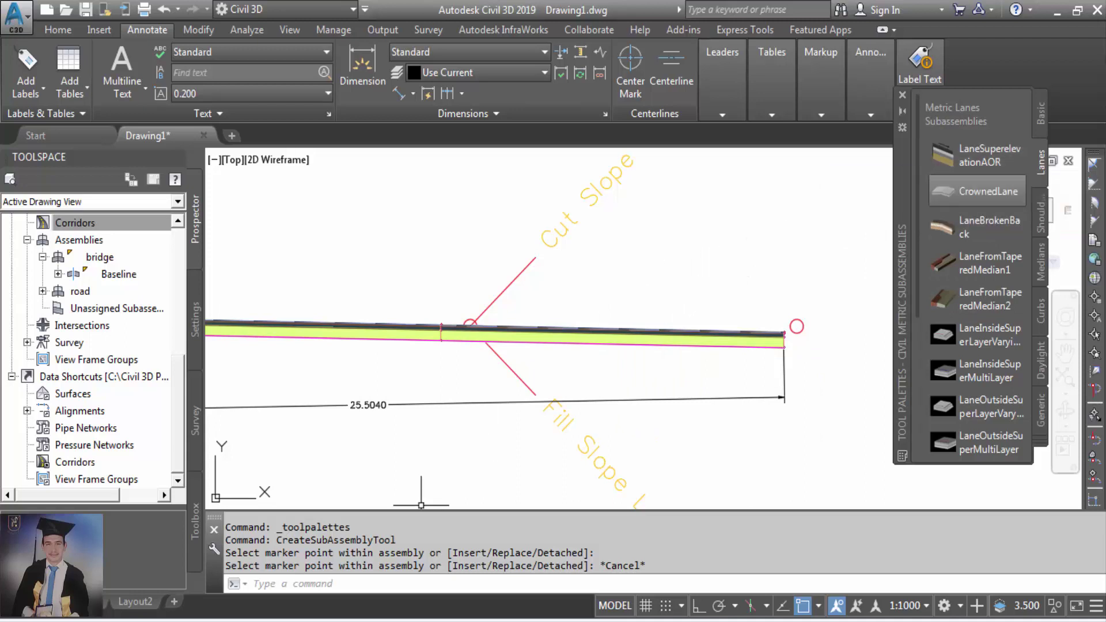
left_click(369, 599)
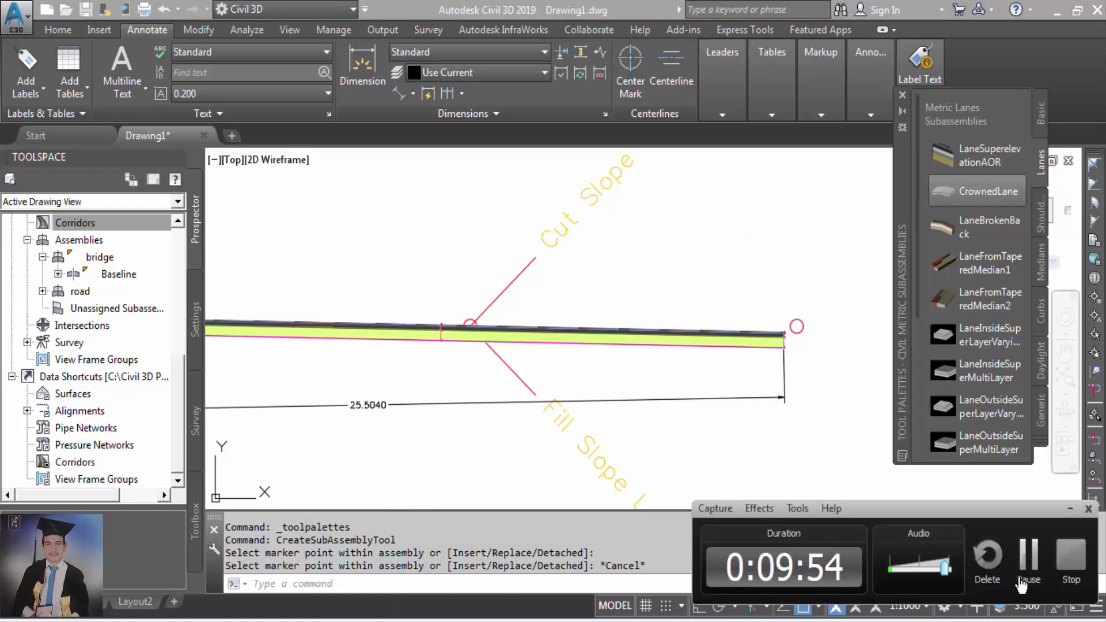
left_click(1029, 557)
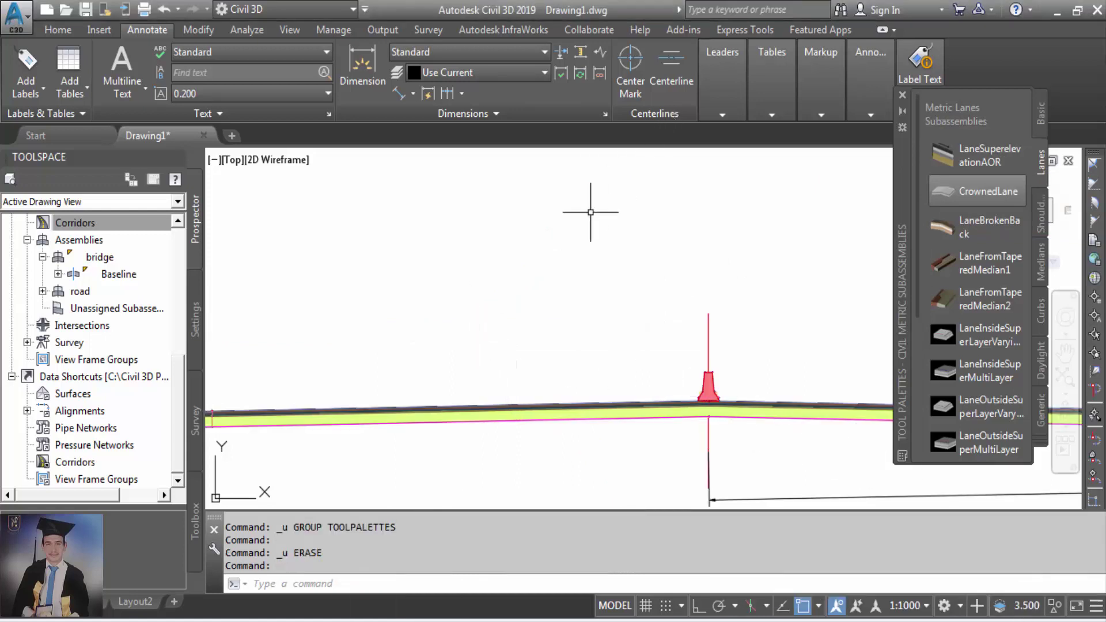
Examine the parameters of the BridgeBoxGirder2 subassembly from the metric bridge and rail set, without placing it, and close the palettes.
scroll(488, 258, "down", 4)
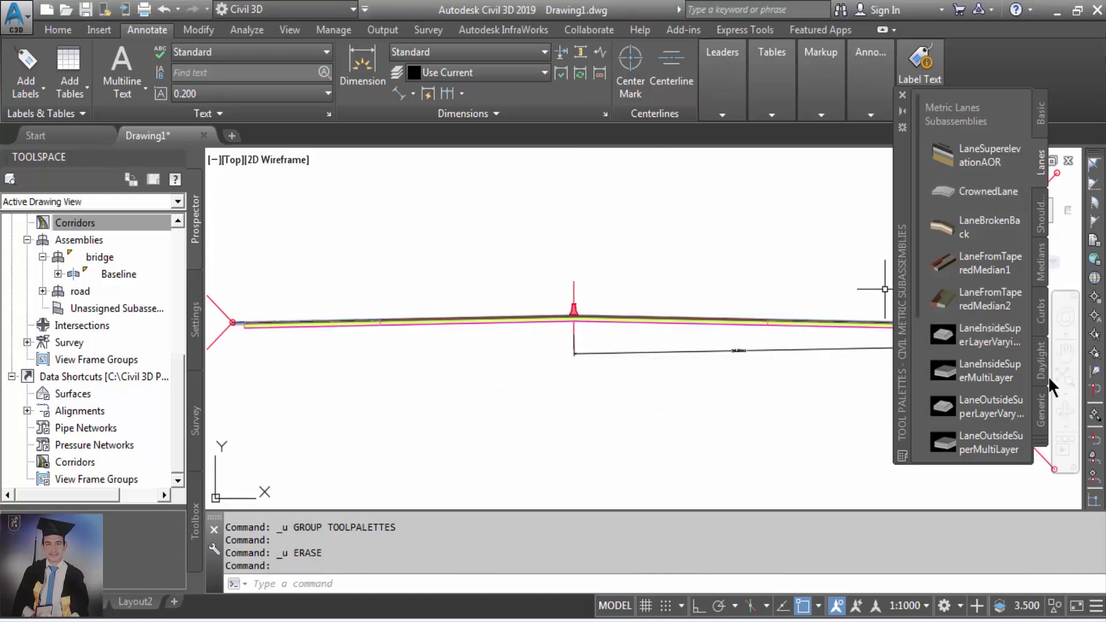
left_click(1042, 449)
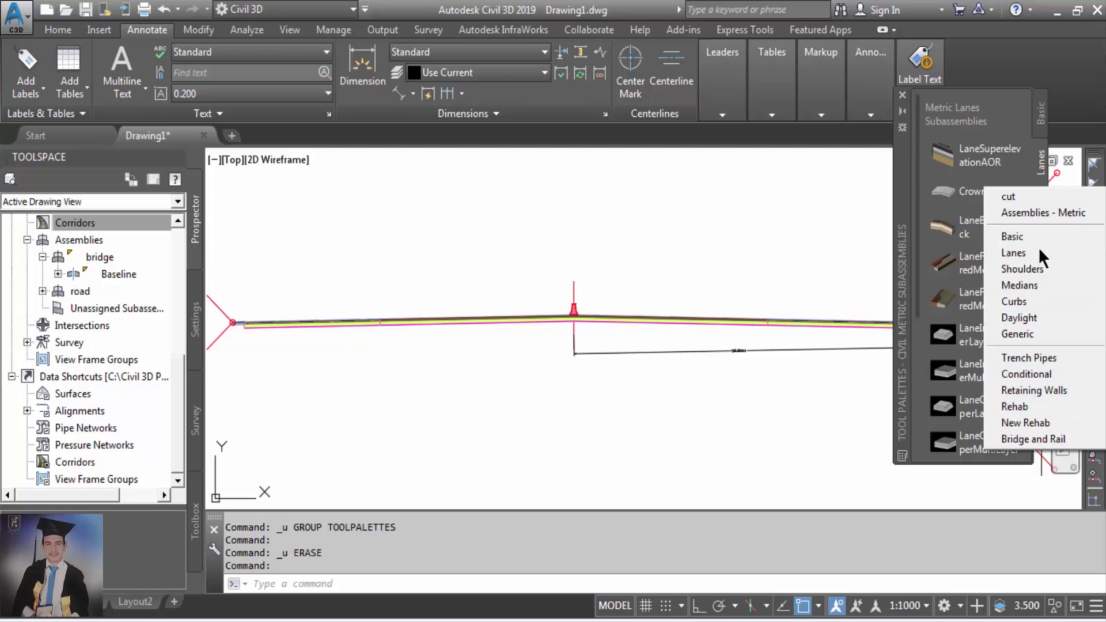
left_click(1063, 439)
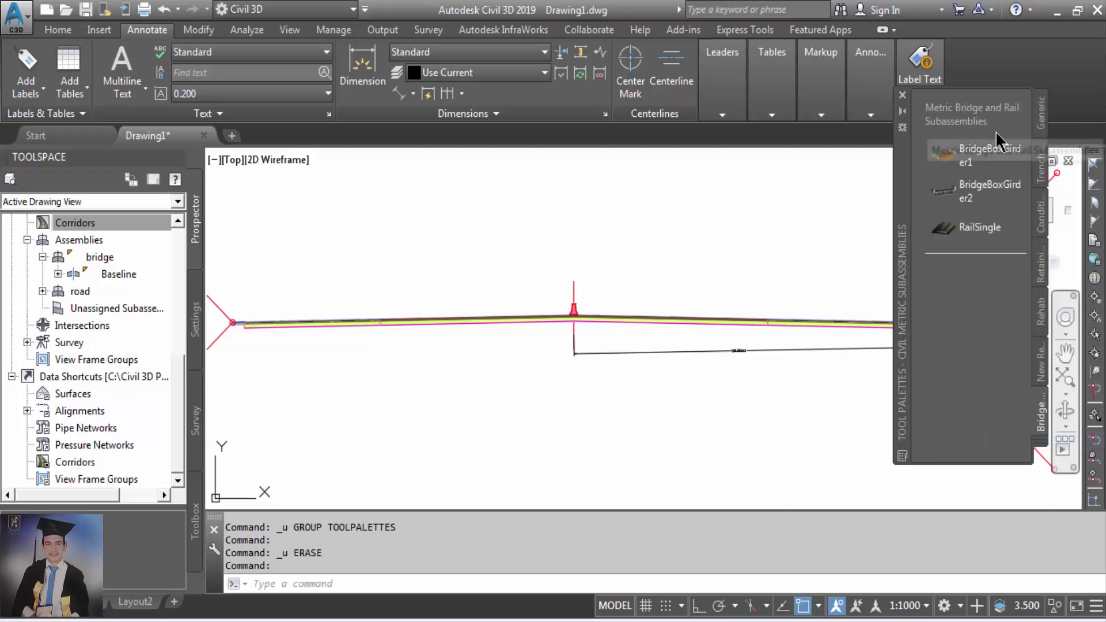
left_click(980, 200)
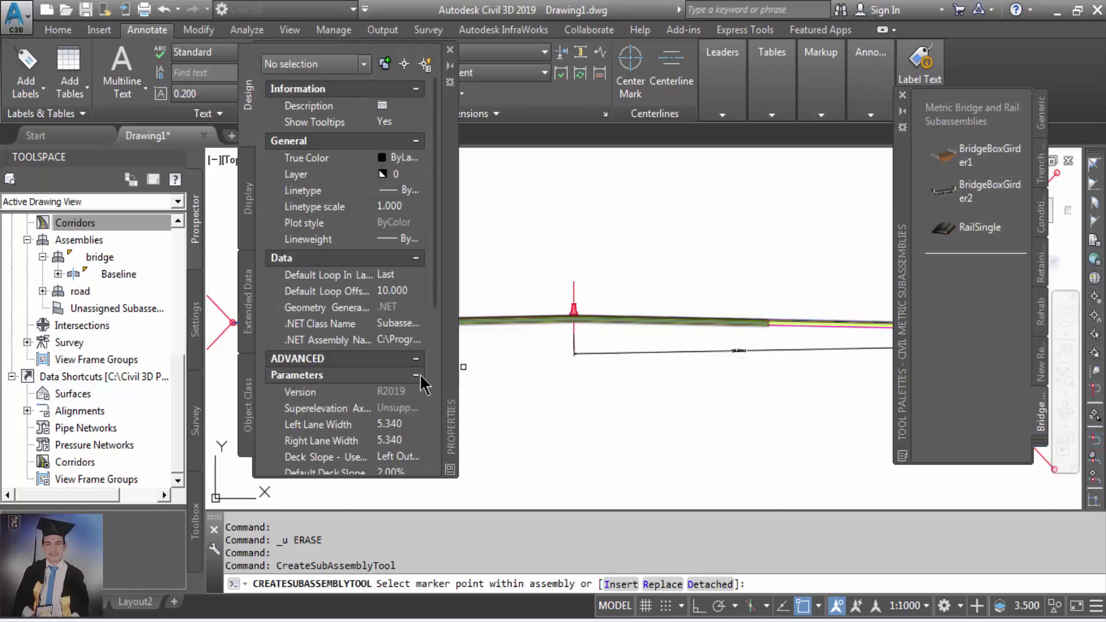
left_click_drag(437, 282, 440, 487)
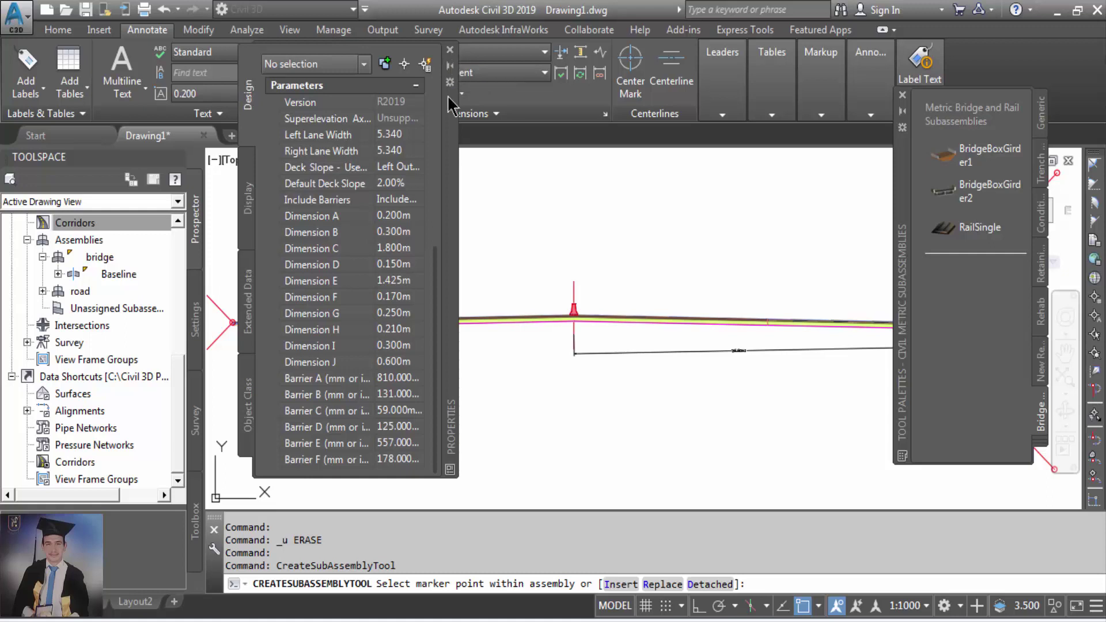
left_click(450, 51)
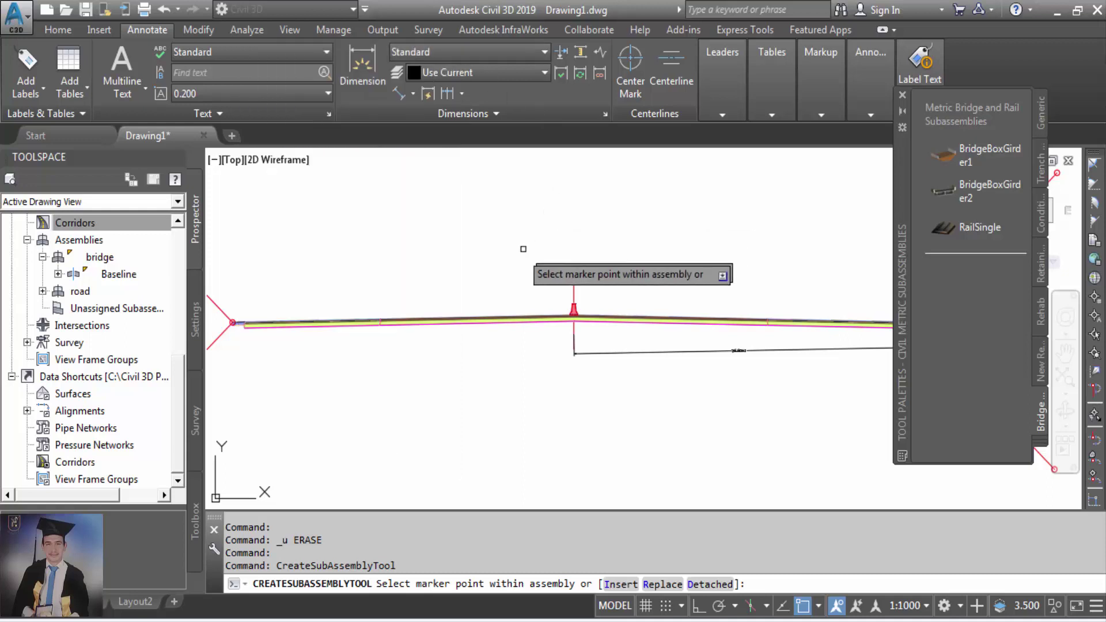
key("Escape")
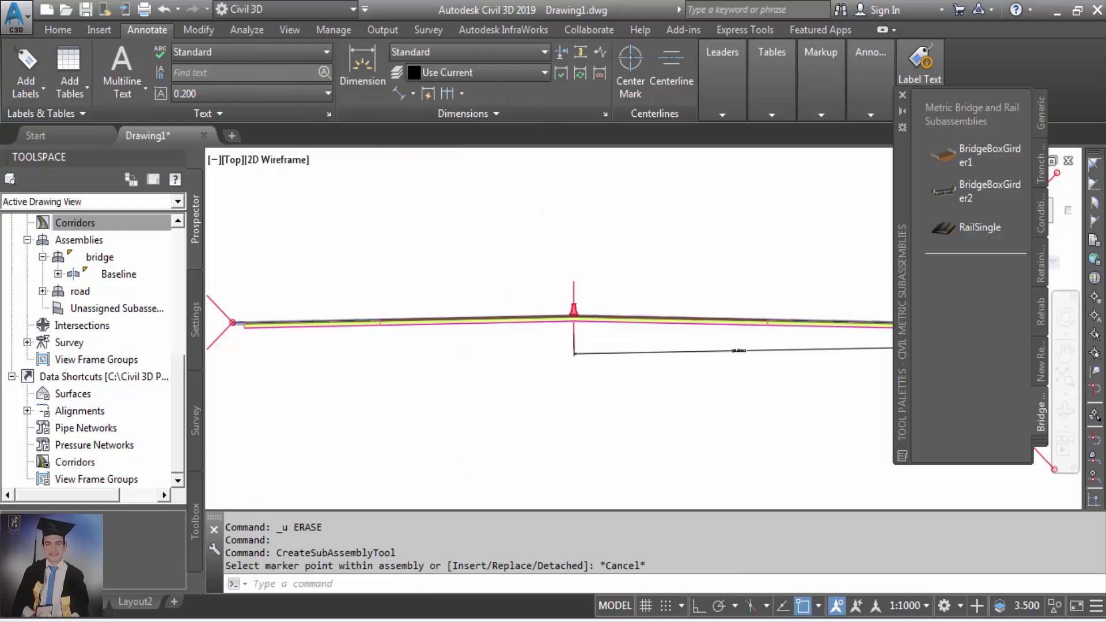
scroll(485, 305, "down", 4)
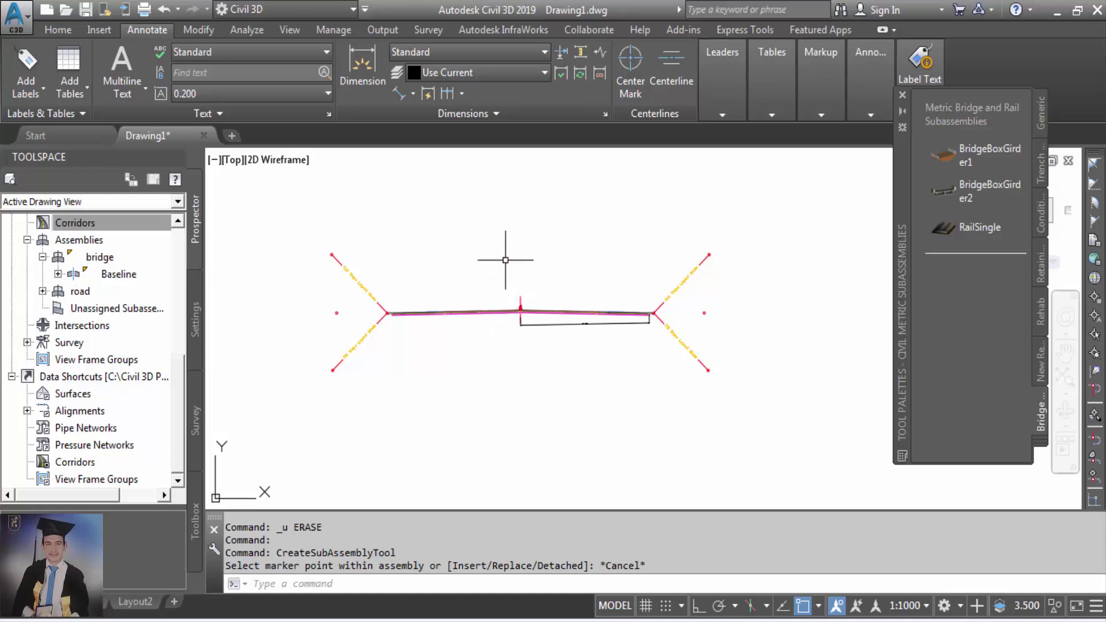
left_click(903, 97)
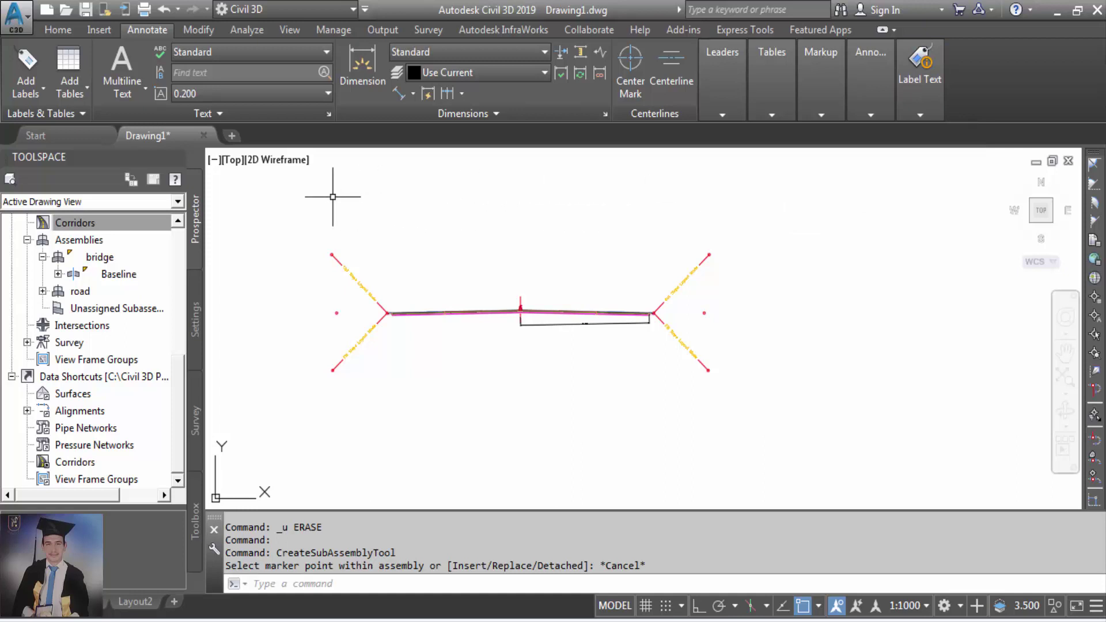
Copy the complete road assembly with its width dimension and paste the copy above the original.
scroll(521, 300, "up", 4)
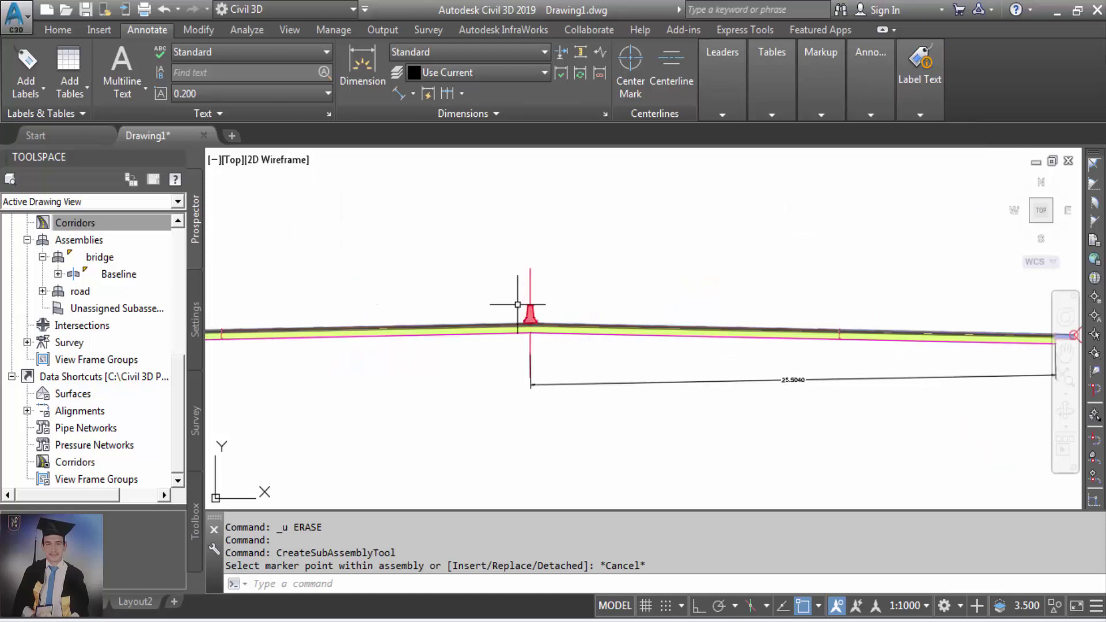
scroll(527, 305, "down", 4)
left_click(289, 207)
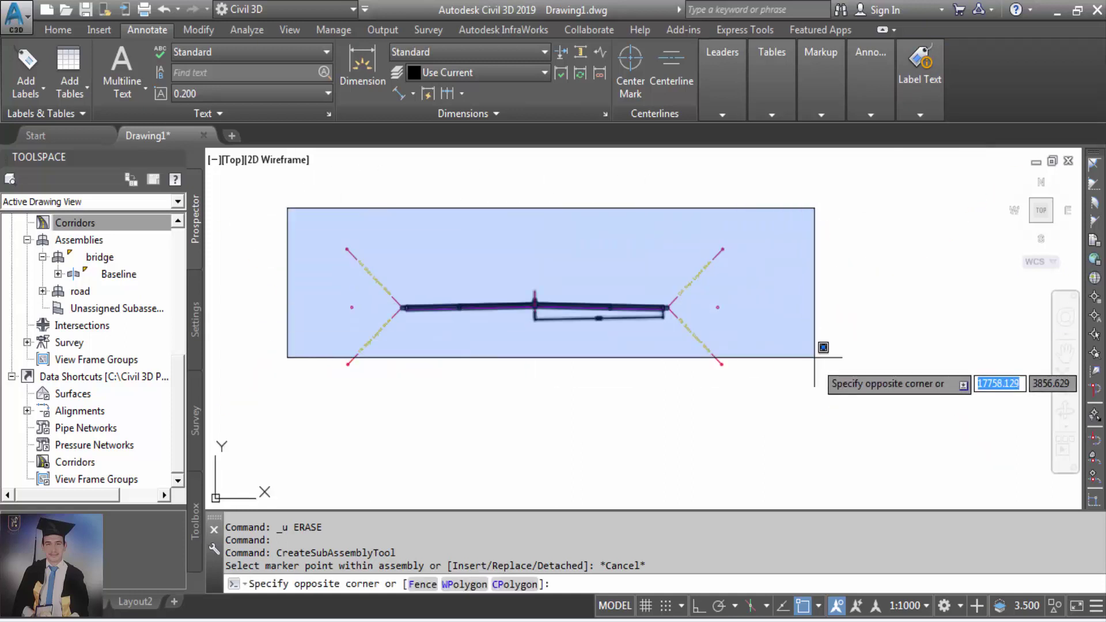
scroll(823, 397, "down", 4)
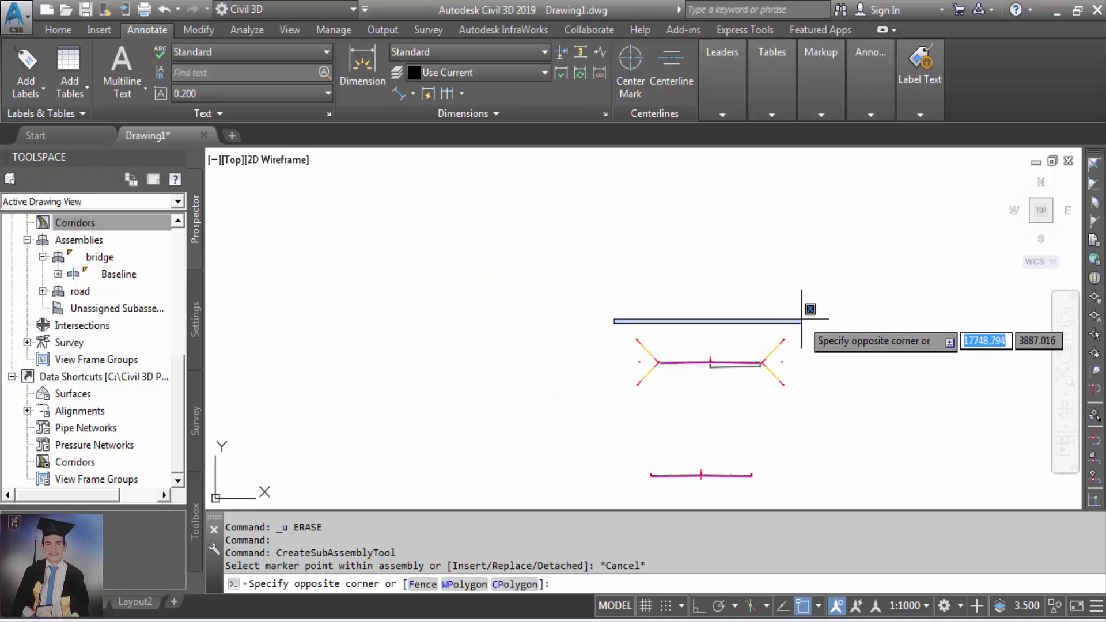
left_click(797, 401)
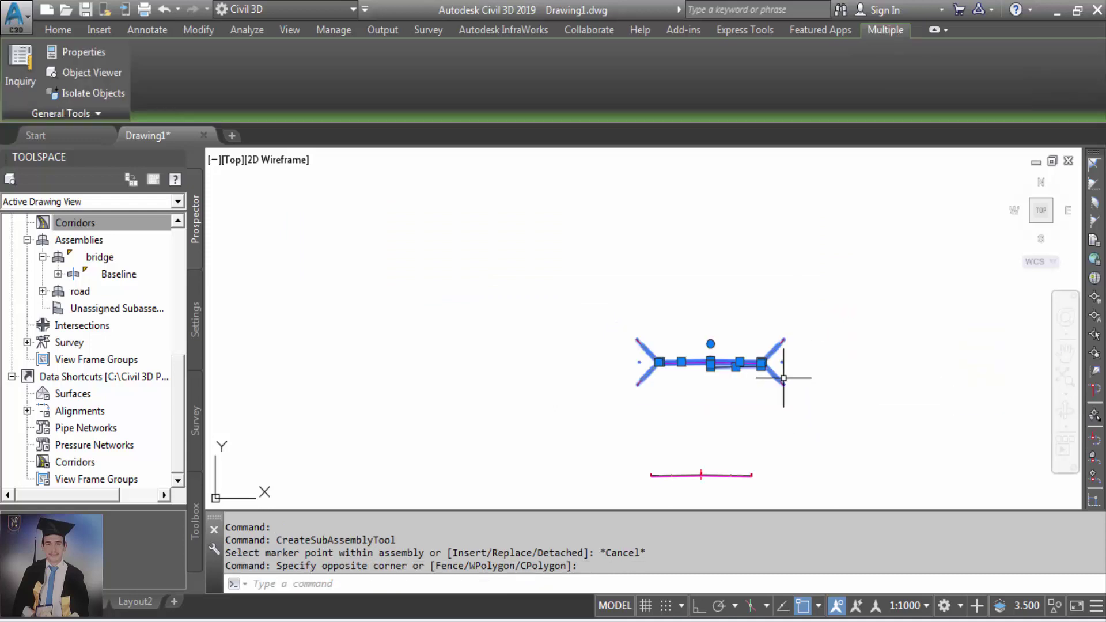
left_click(71, 30)
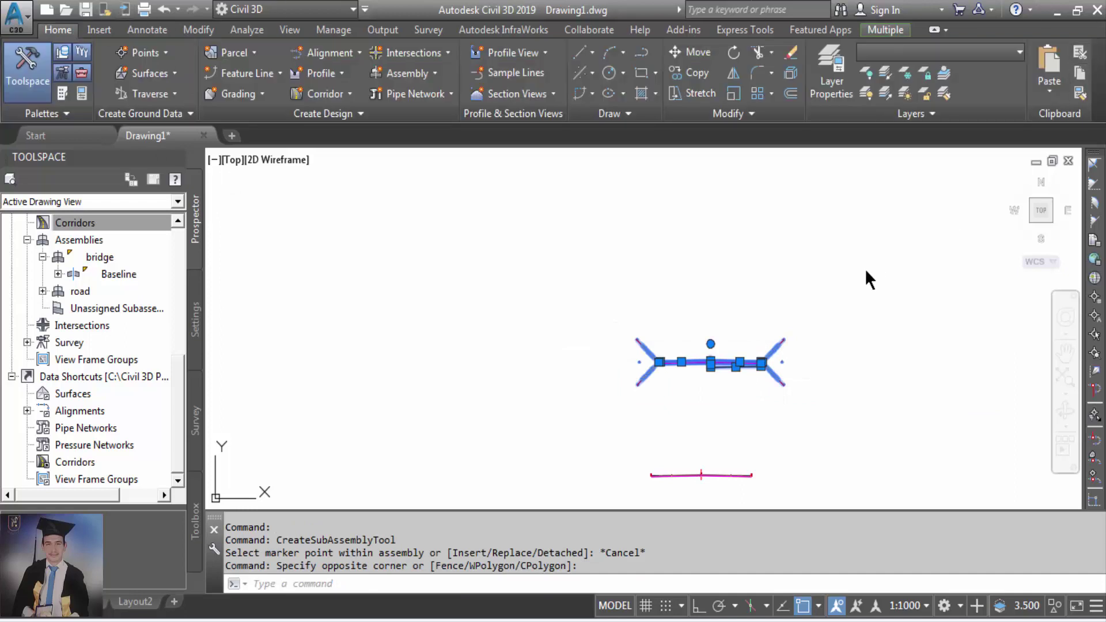
key("ctrl+c")
left_click(1049, 91)
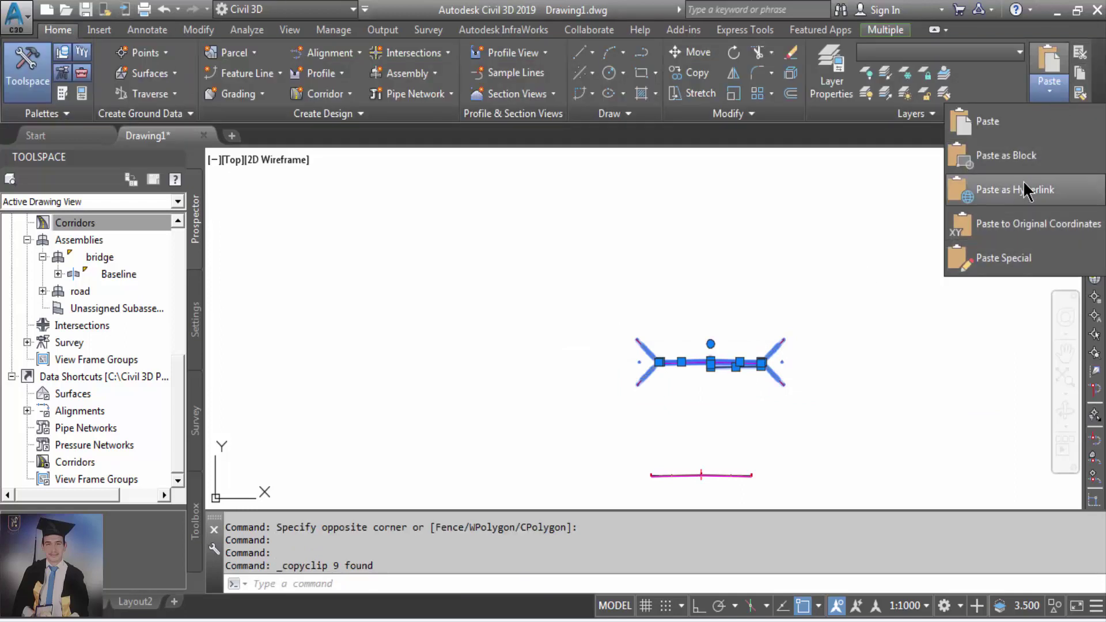
left_click(988, 121)
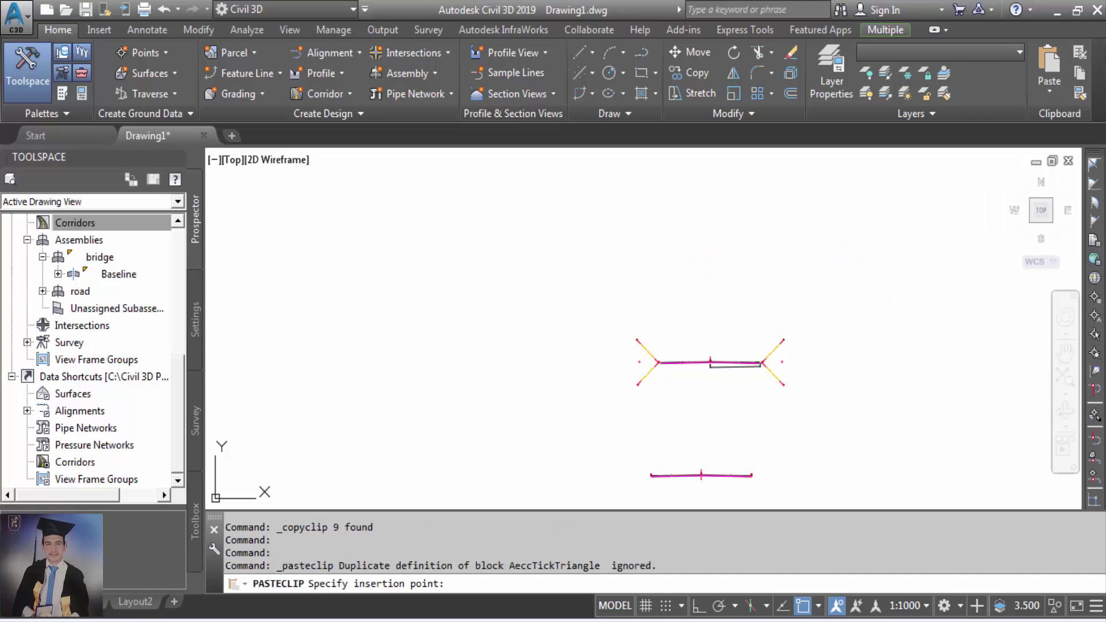
left_click(727, 265)
scroll(728, 267, "up", 4)
key("Escape")
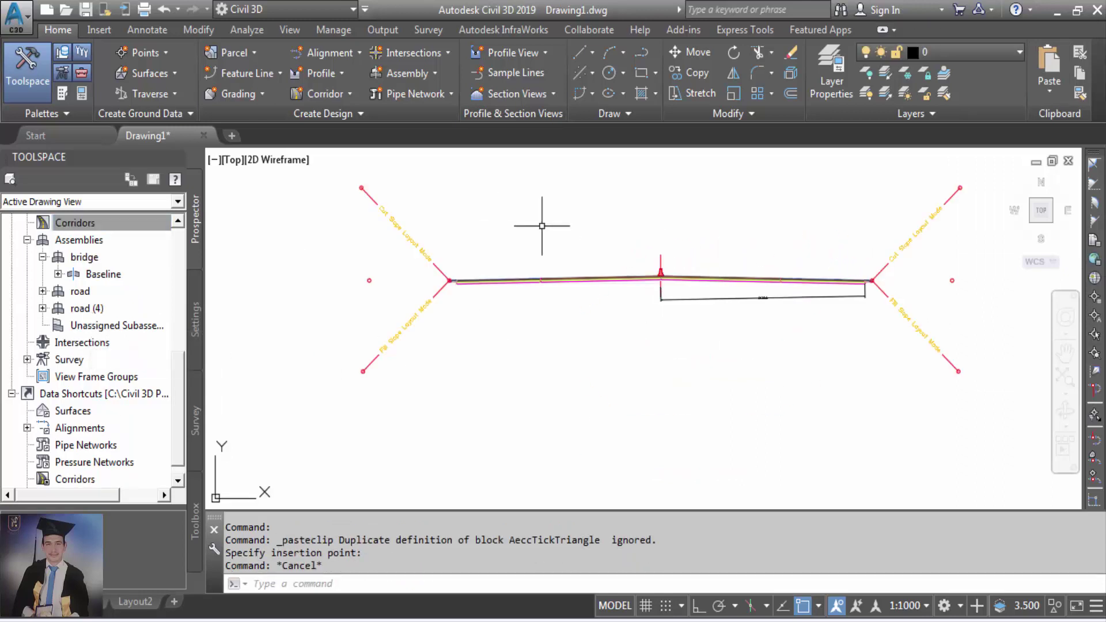
Rename the pasted copy of the road assembly from road (4) to bridge (2).
scroll(663, 264, "up", 4)
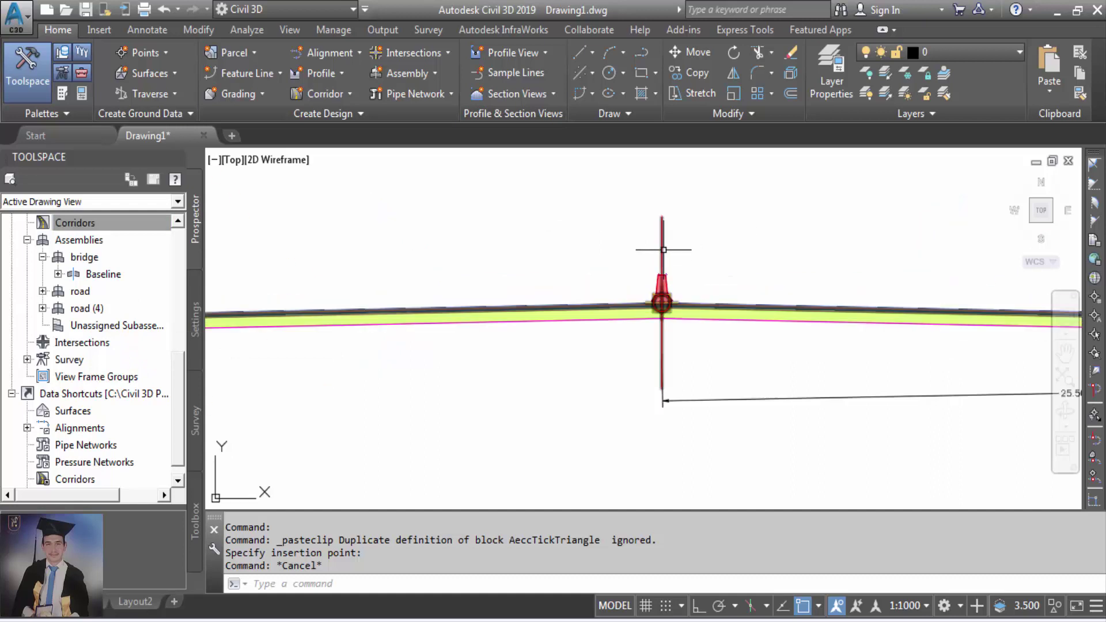
left_click(663, 248)
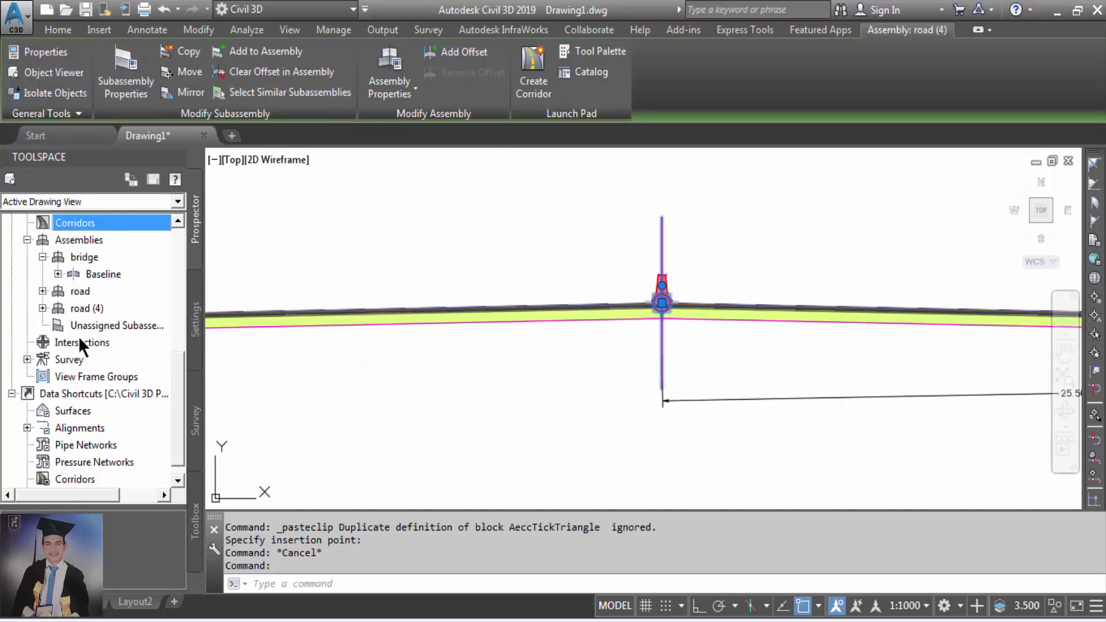
right_click(98, 304)
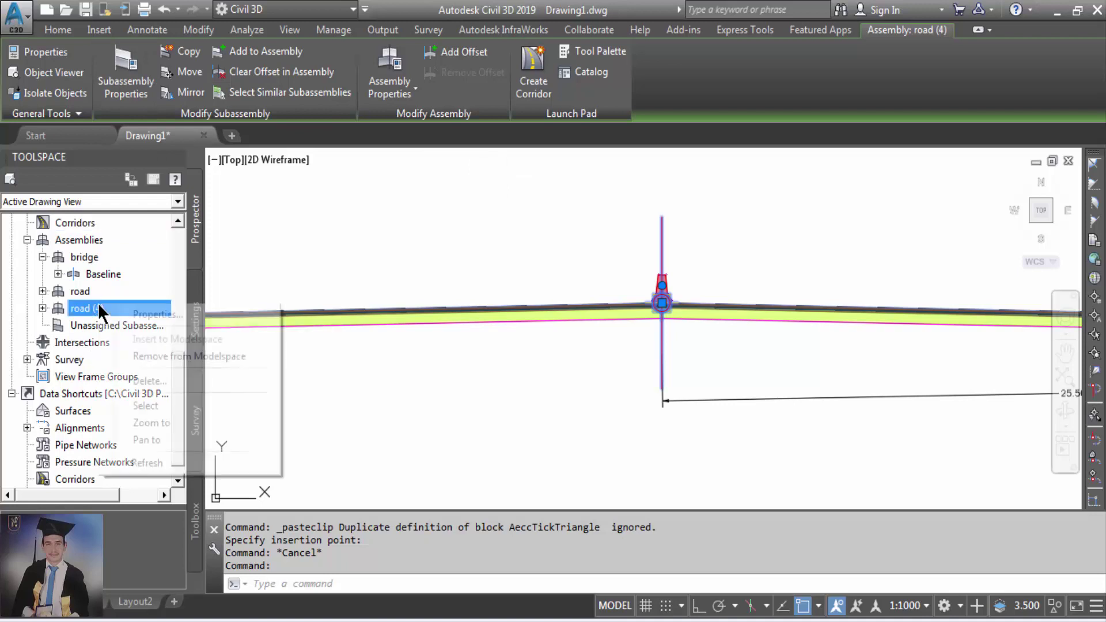
left_click(156, 314)
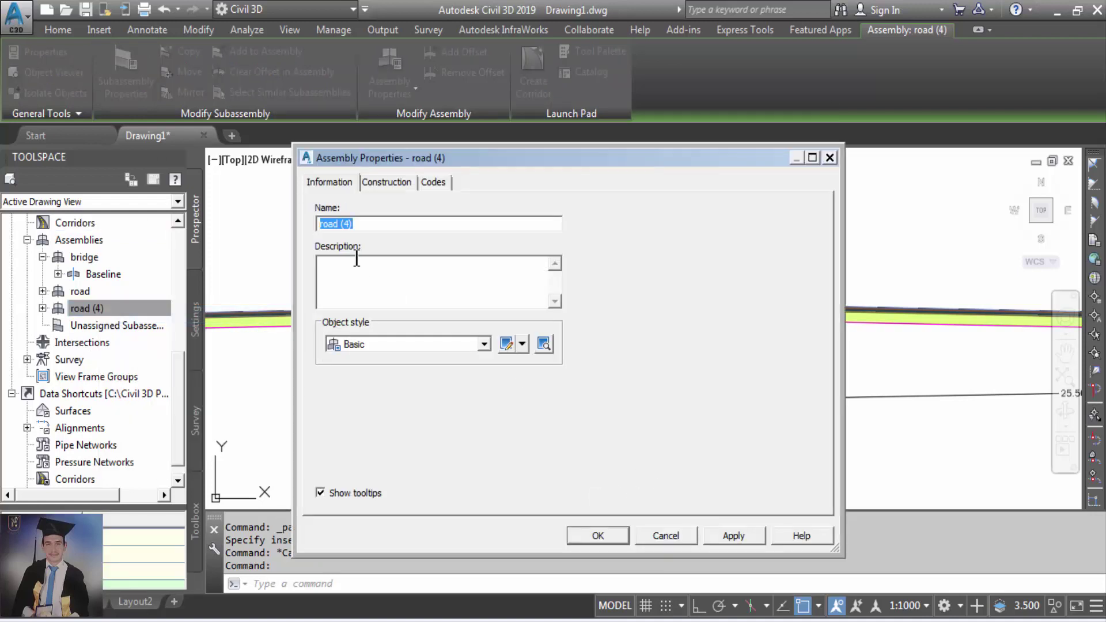
type("b")
type("2)")
left_click(620, 533)
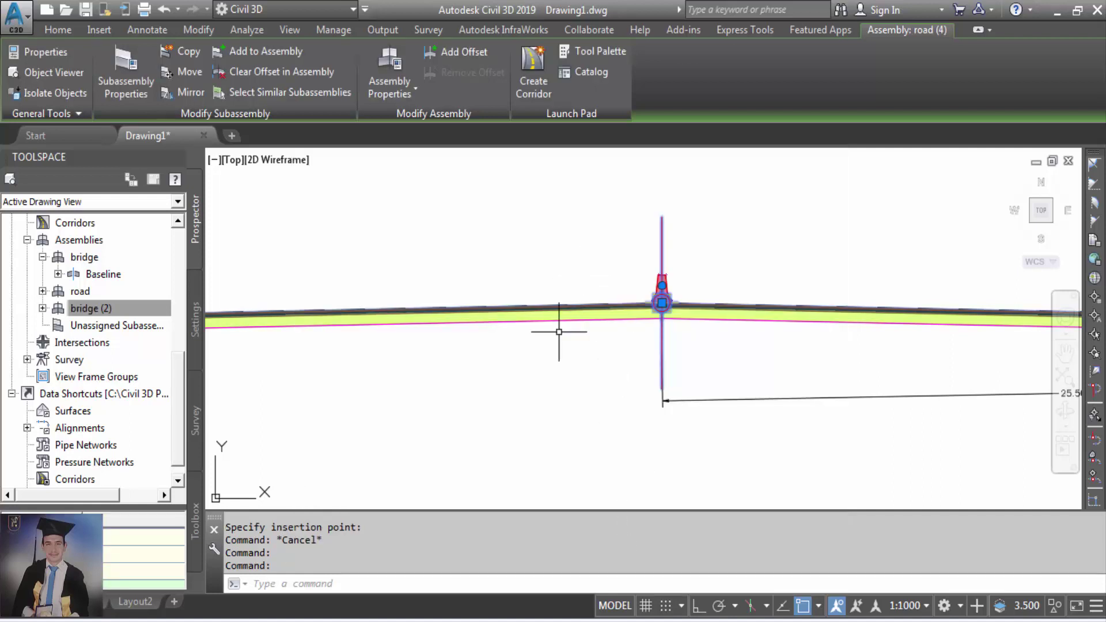
key("Escape")
Delete the width dimension and the right outer shoulder with its cut and fill slopes from the bridge (2) assembly.
scroll(536, 380, "down", 3)
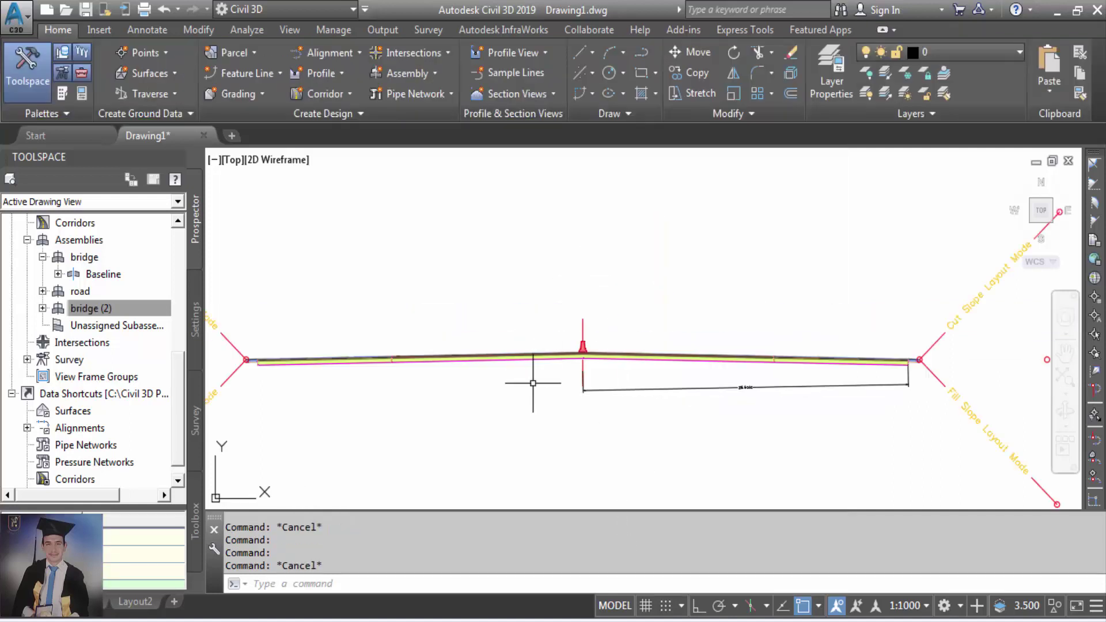
left_click(669, 390)
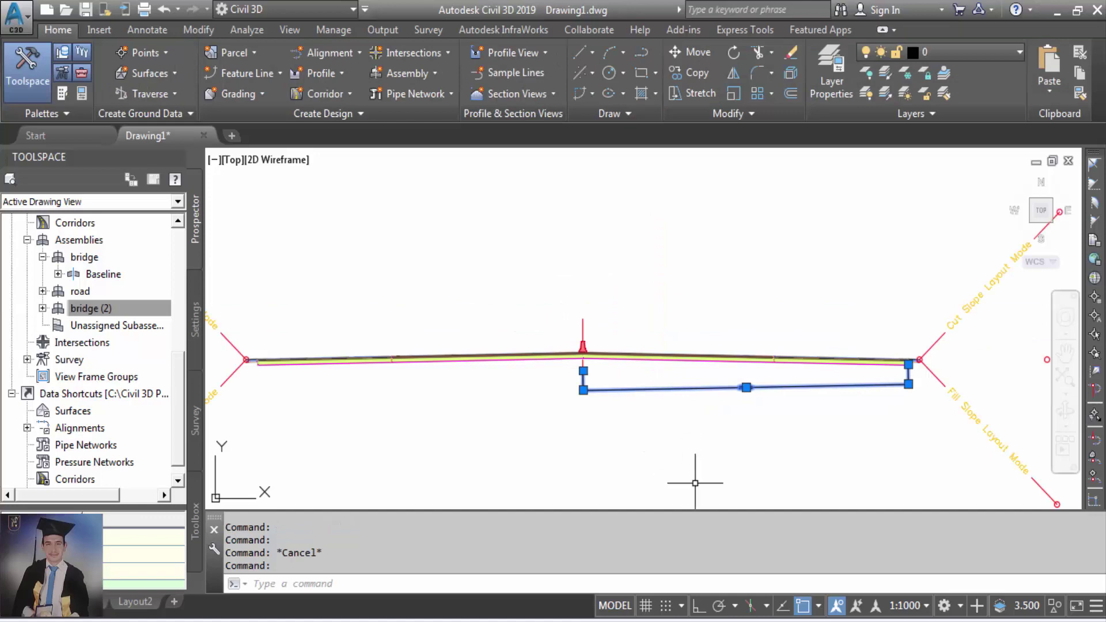
key("Delete")
scroll(948, 361, "up", 3)
left_click(841, 364)
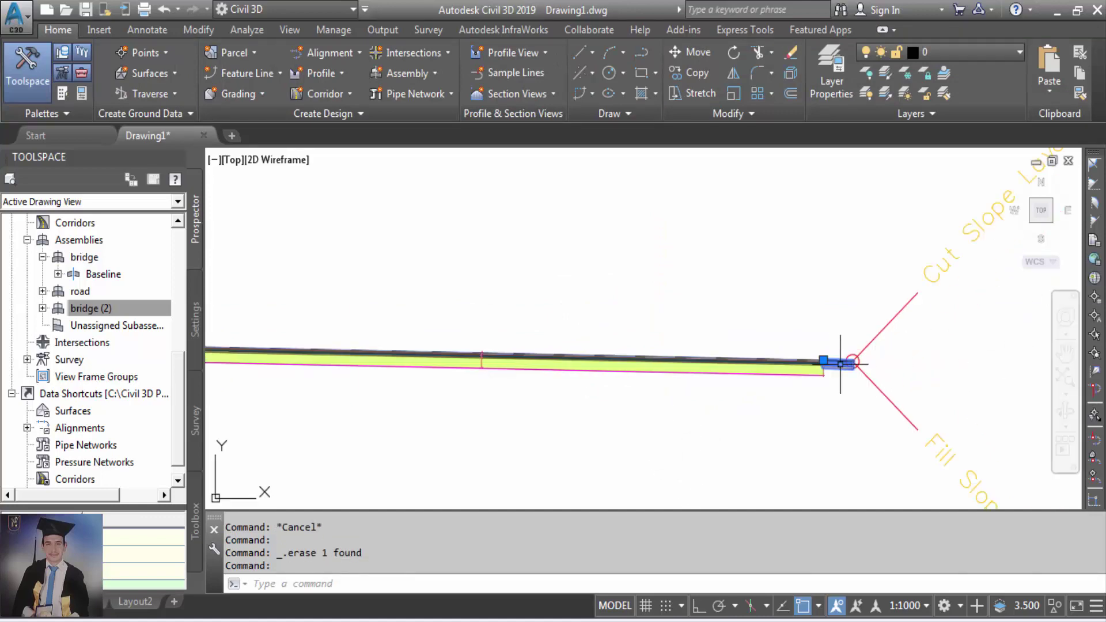
key("Delete")
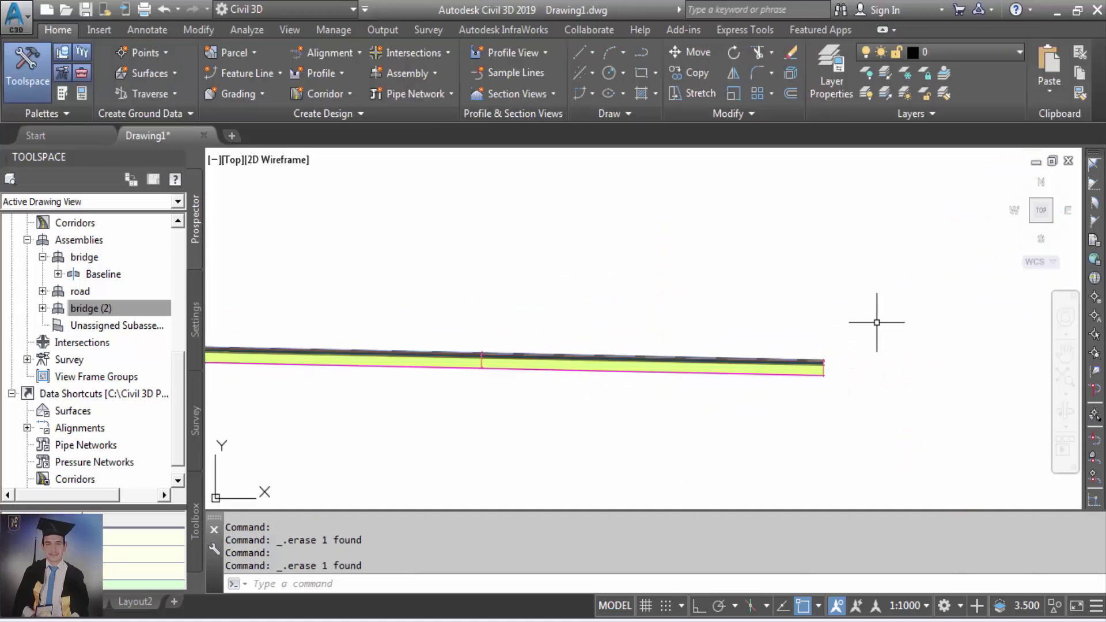
scroll(877, 323, "down", 5)
Delete the cut and fill slopes and the outer shoulder at the left end of the bridge (2) assembly.
scroll(691, 317, "up", 4)
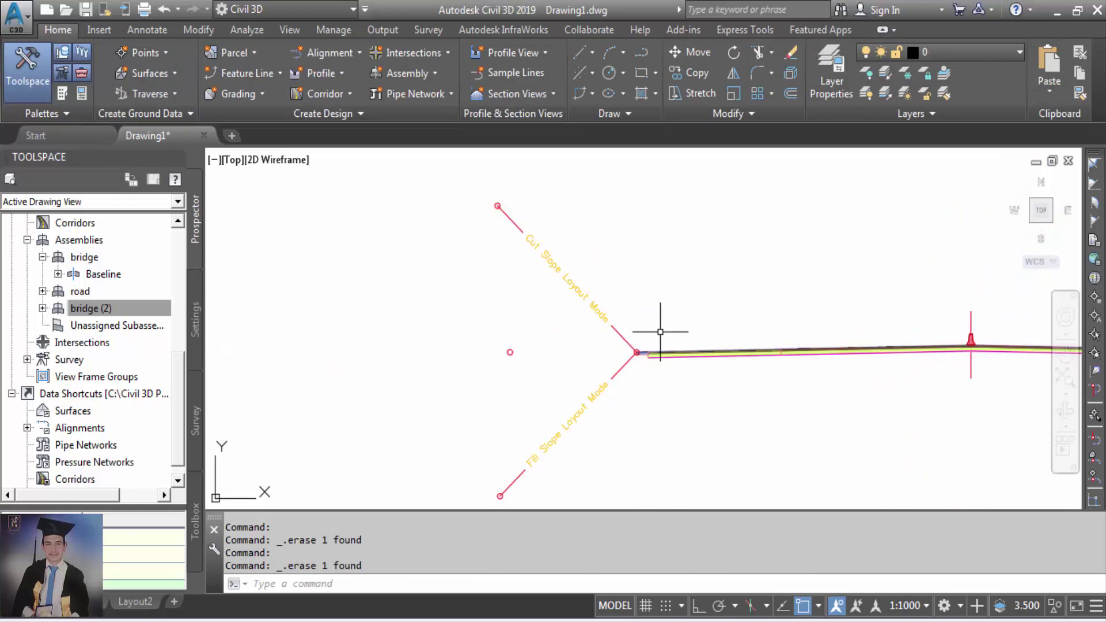
scroll(633, 337, "up", 3)
left_click(623, 329)
key("Delete")
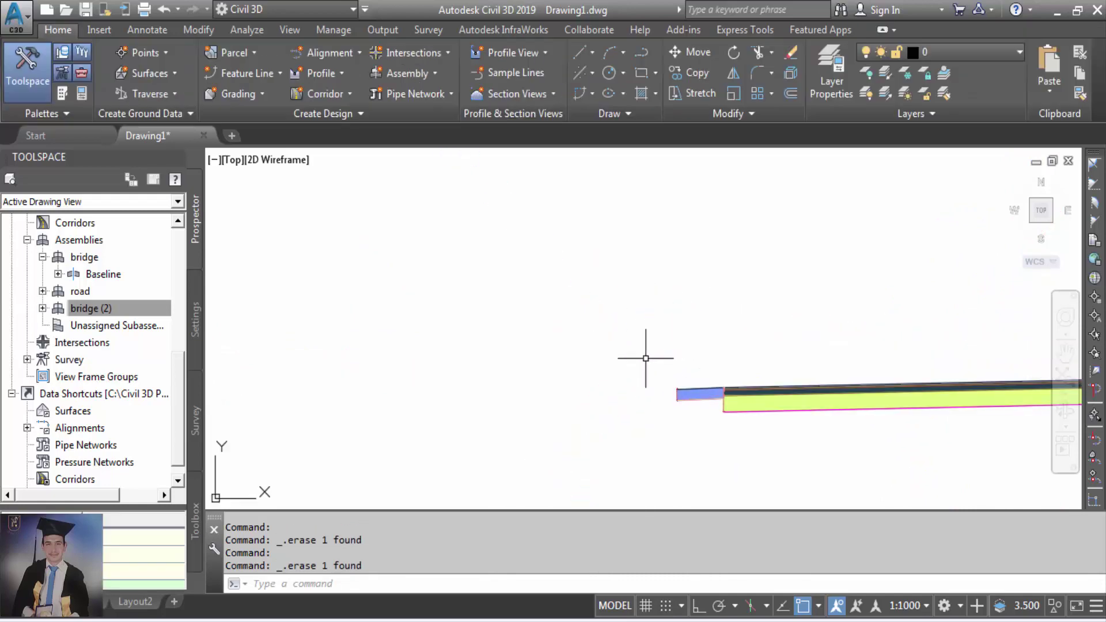
left_click(702, 394)
key("Delete")
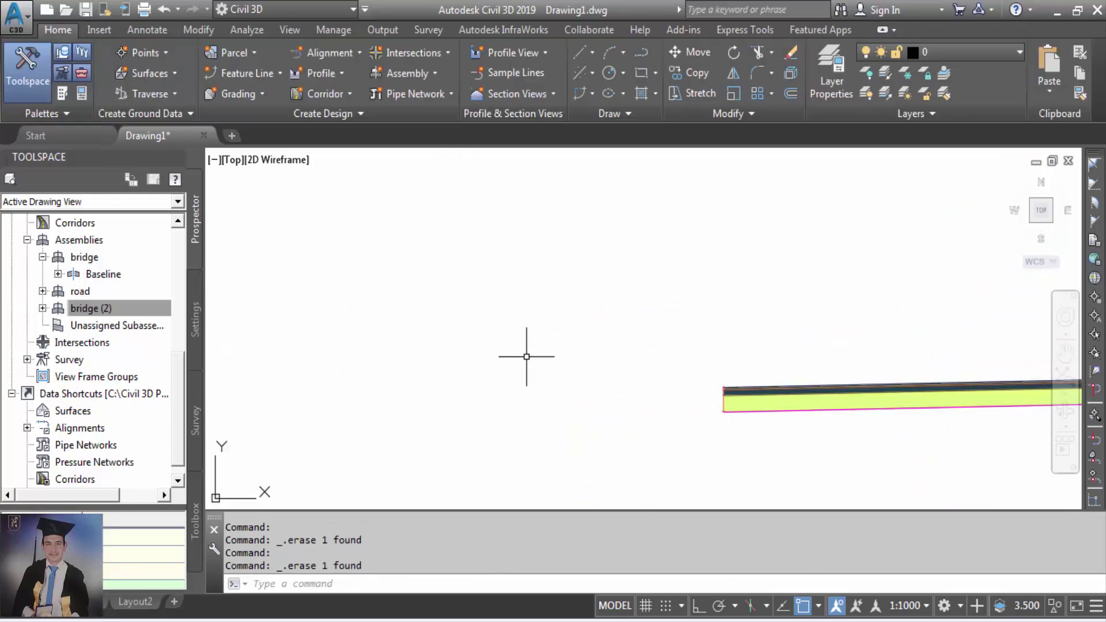
scroll(519, 351, "down", 5)
scroll(680, 347, "up", 2)
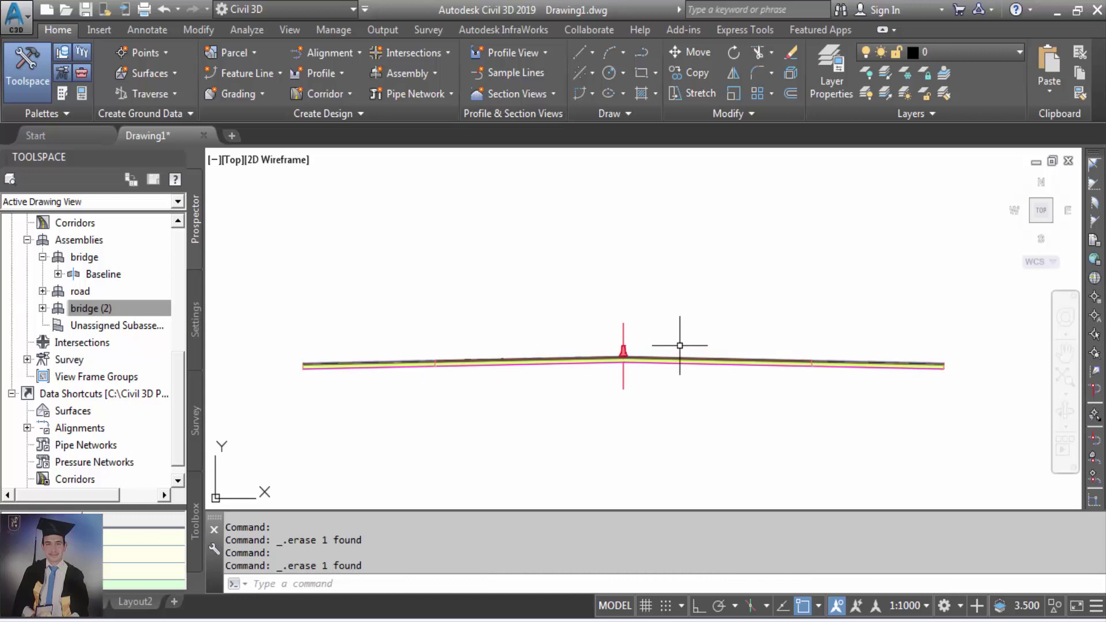
scroll(680, 346, "up", 2)
scroll(683, 346, "down", 4)
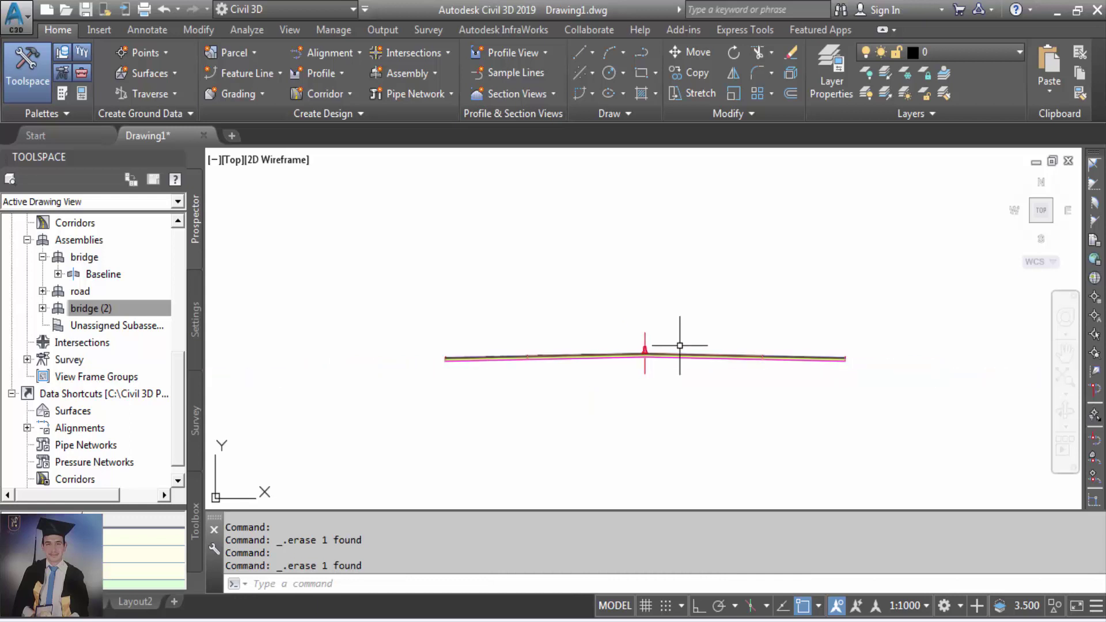
scroll(858, 348, "up", 6)
scroll(669, 349, "down", 4)
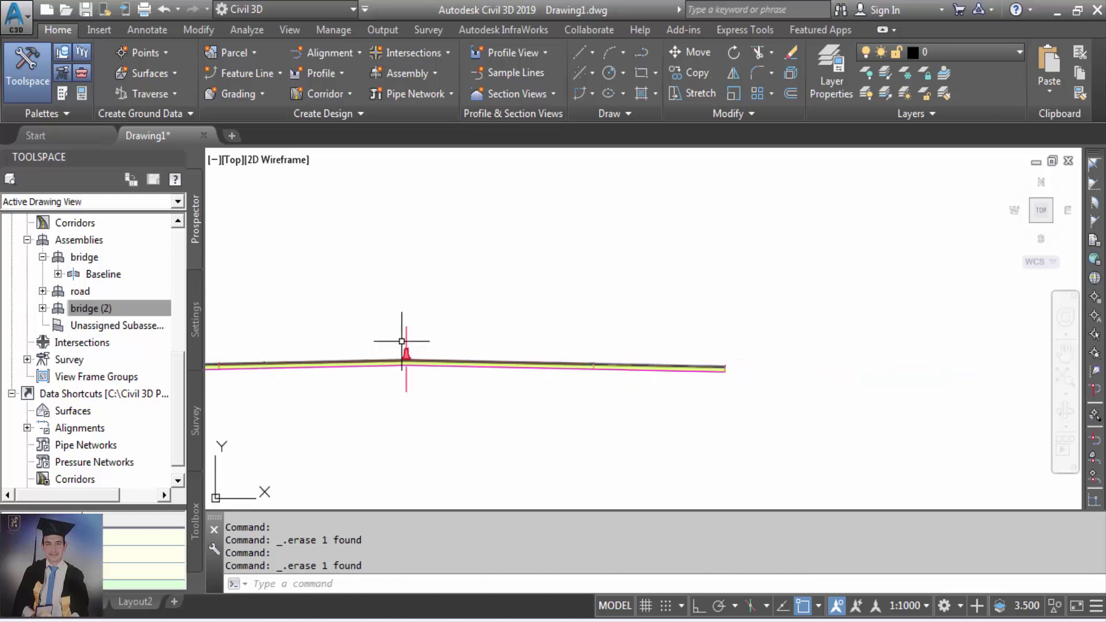
Open the metric subassembly palettes for the bridge (2) assembly and show the Basic set.
left_click(405, 344)
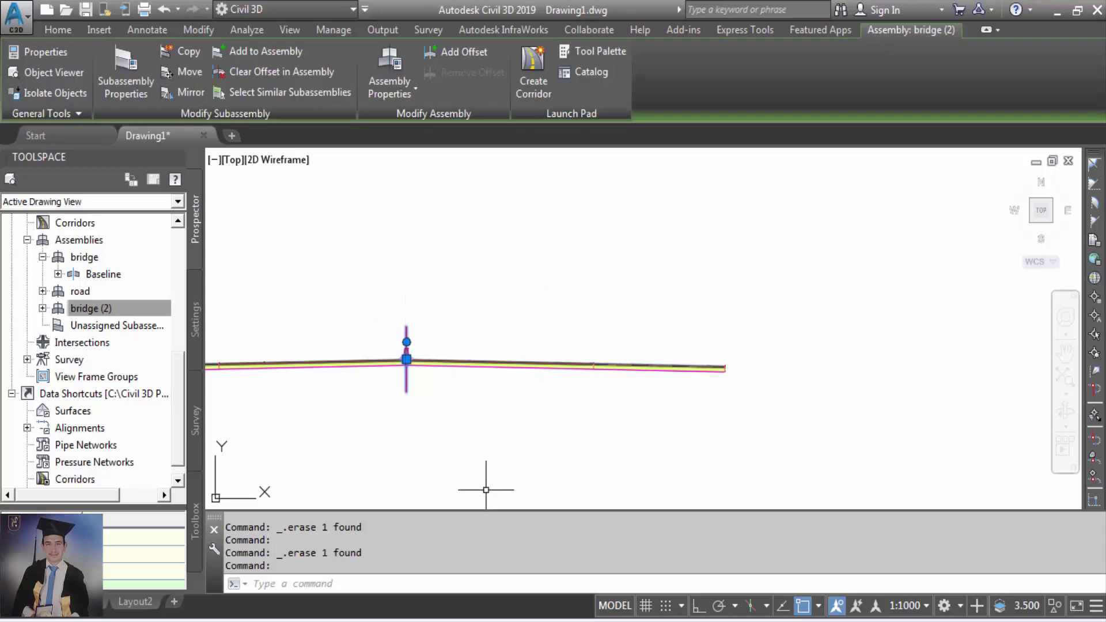
left_click(441, 620)
left_click(572, 56)
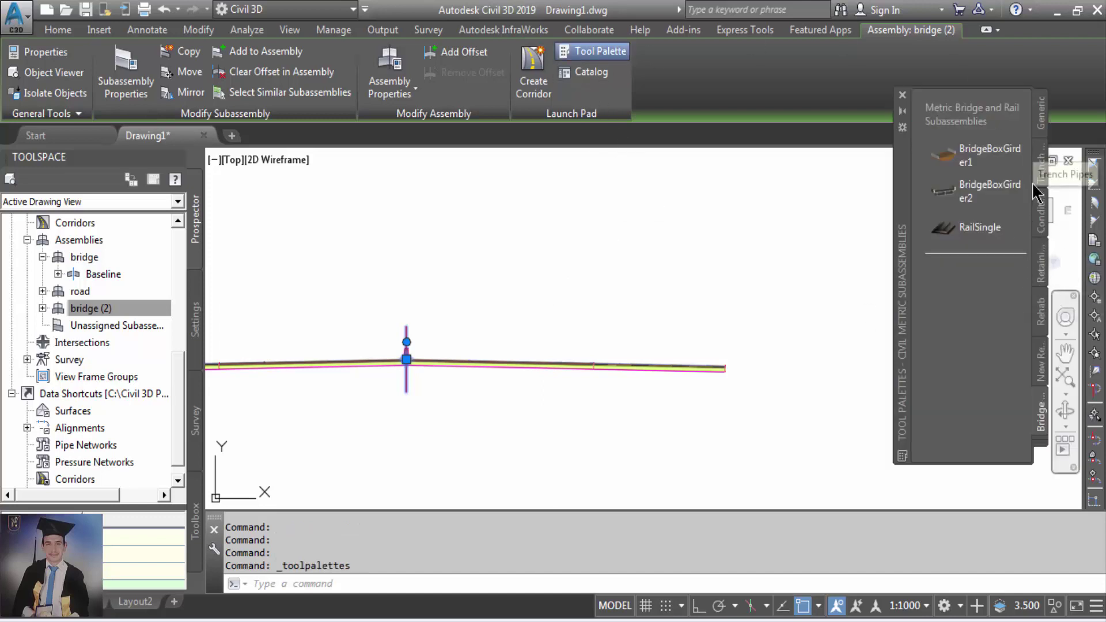
right_click(1035, 398)
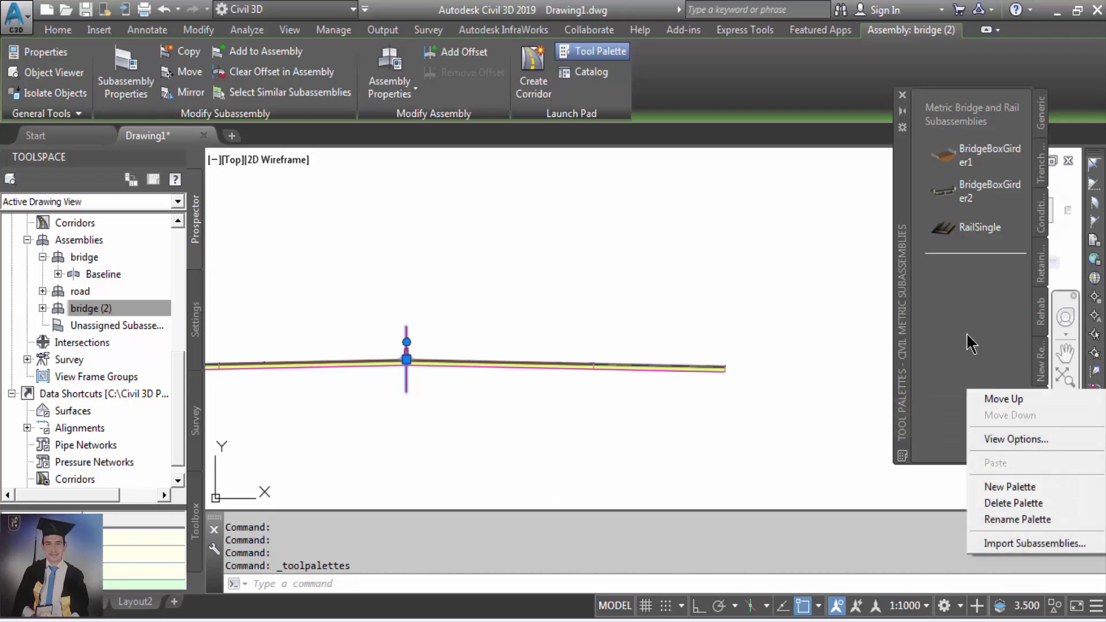
right_click(945, 345)
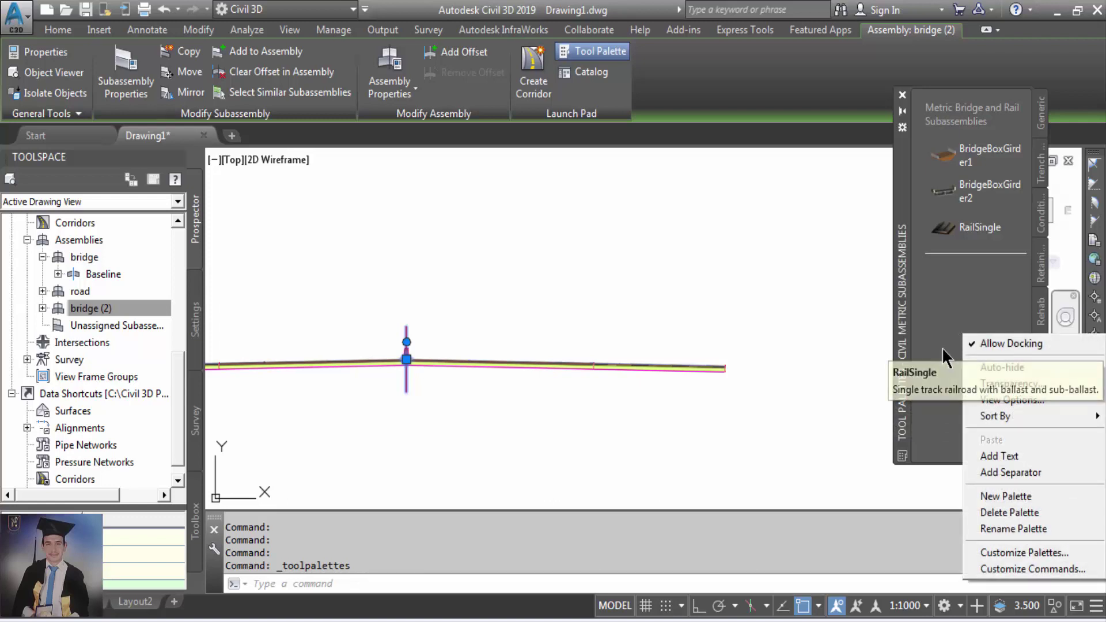
left_click(801, 355)
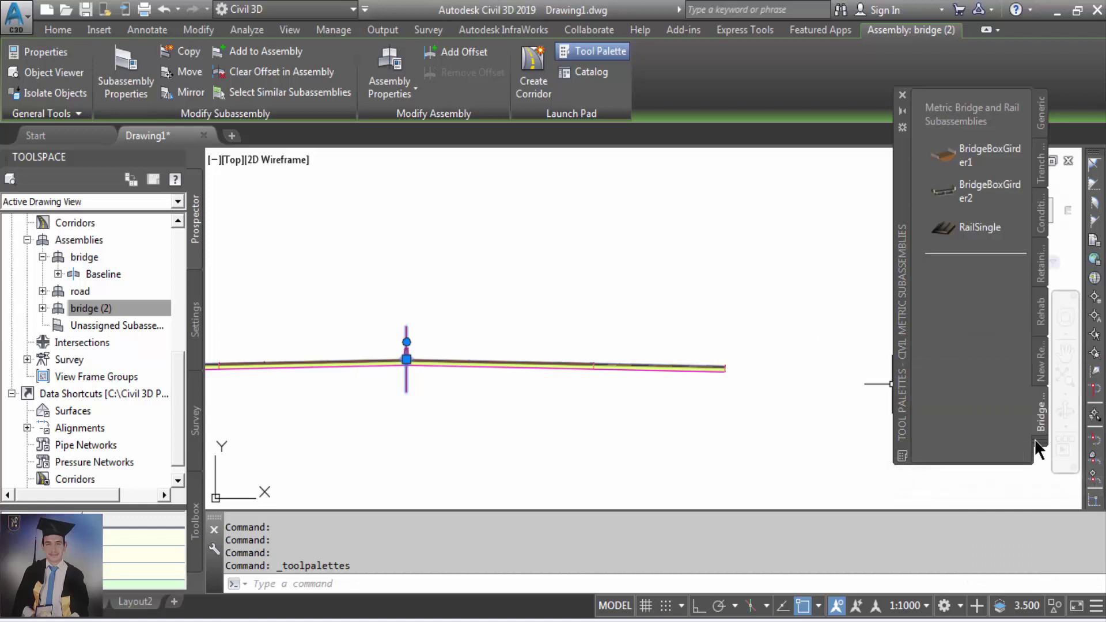
left_click(1035, 448)
left_click(1021, 237)
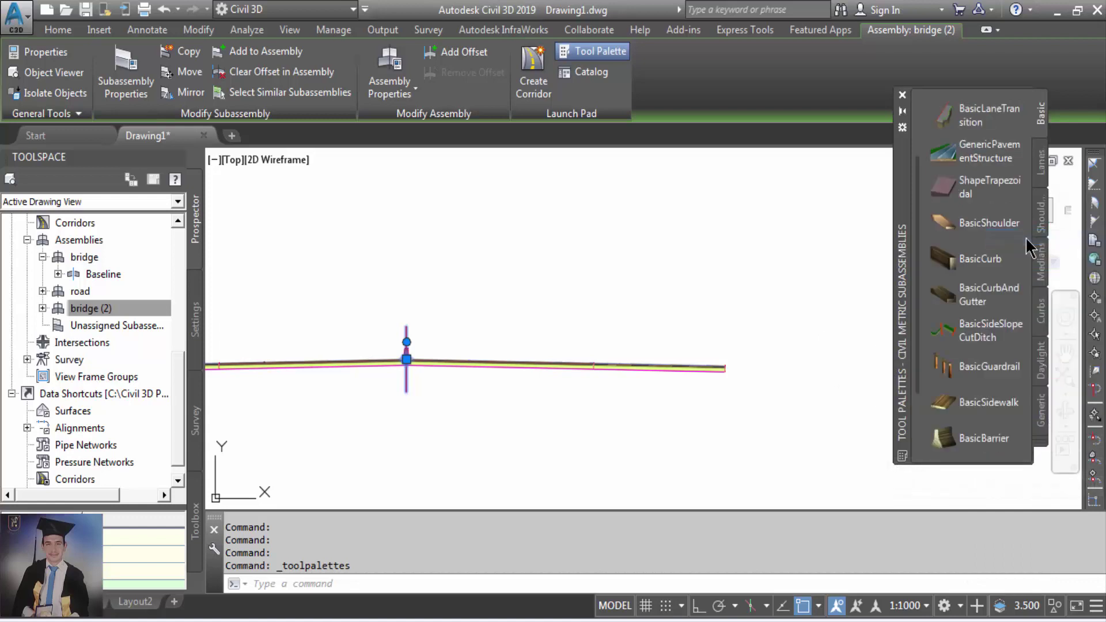
Attach a BasicBarrier subassembly to the outer top edge at both ends of the bridge (2) assembly and close the palettes.
left_click(974, 438)
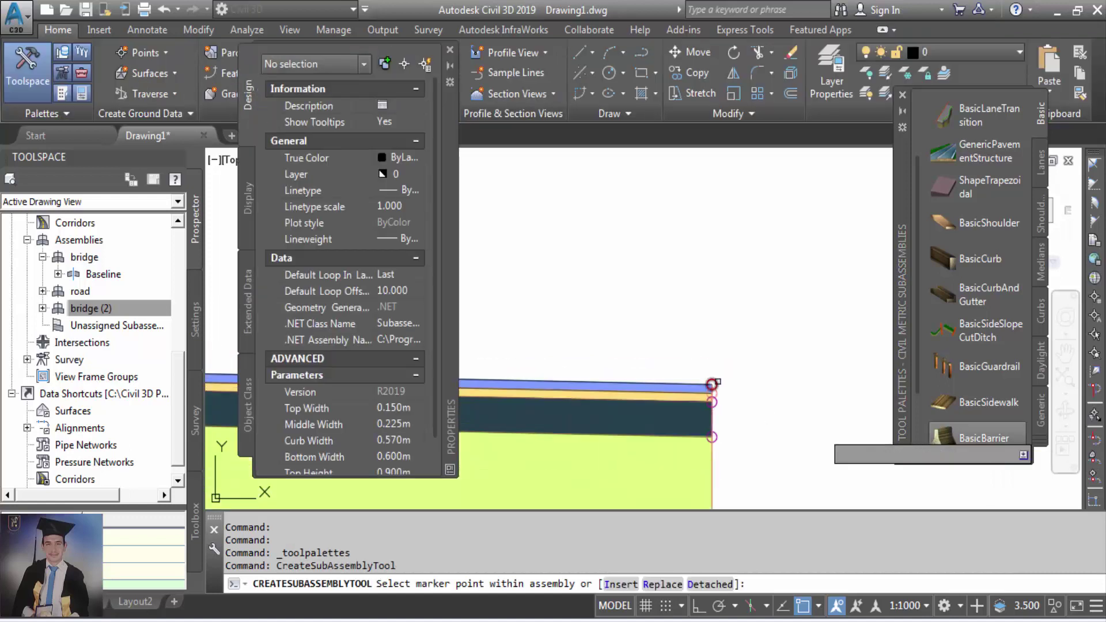
scroll(712, 385, "down", 6)
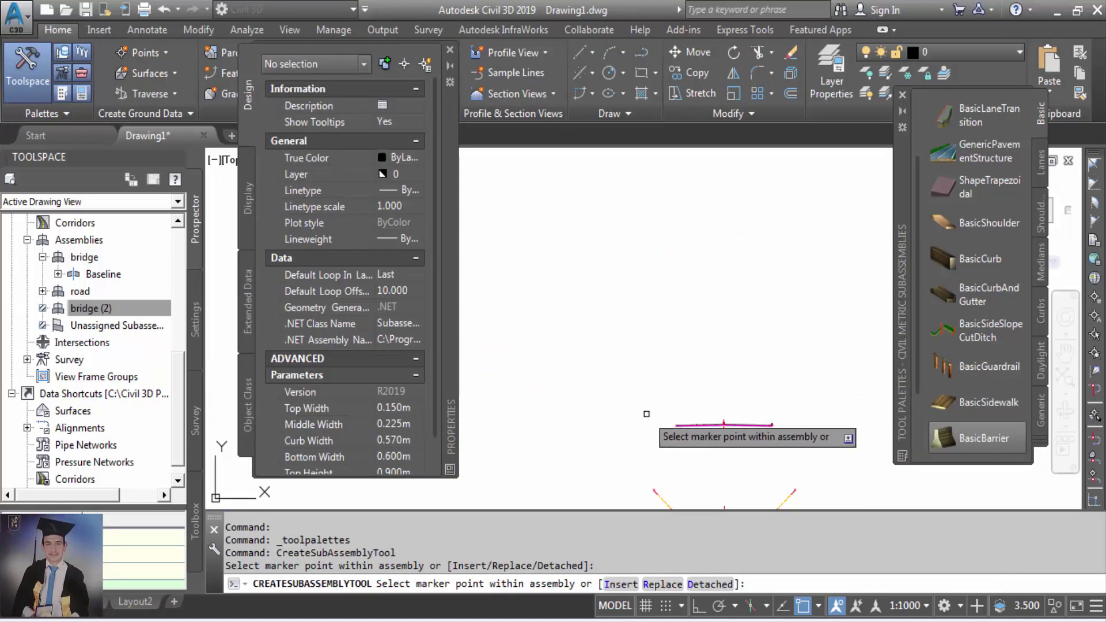
scroll(646, 413, "up", 5)
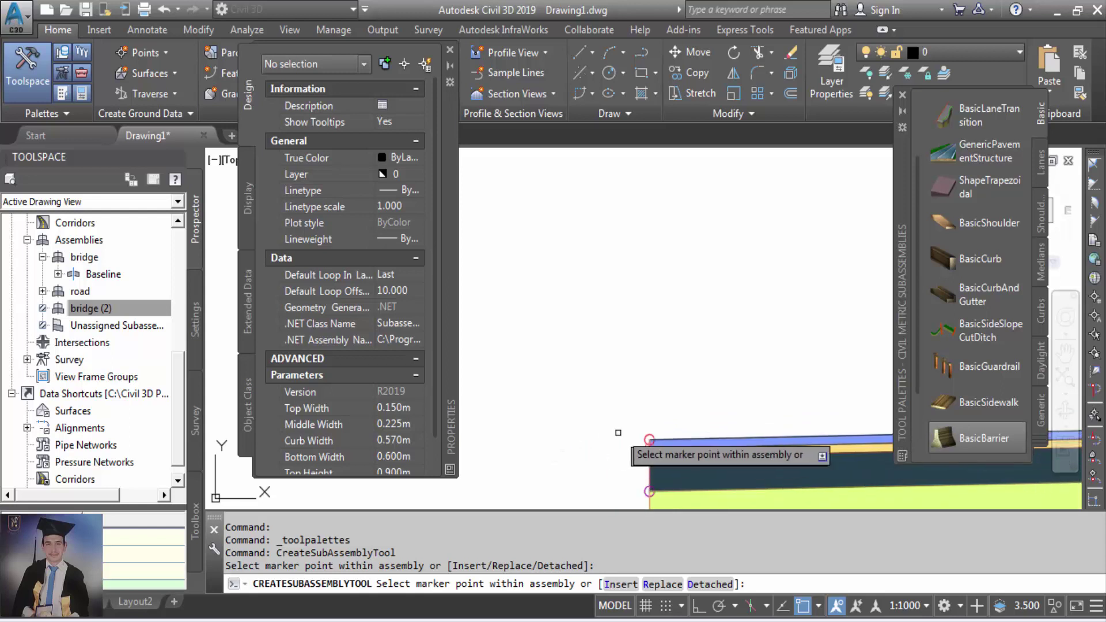
left_click(648, 439)
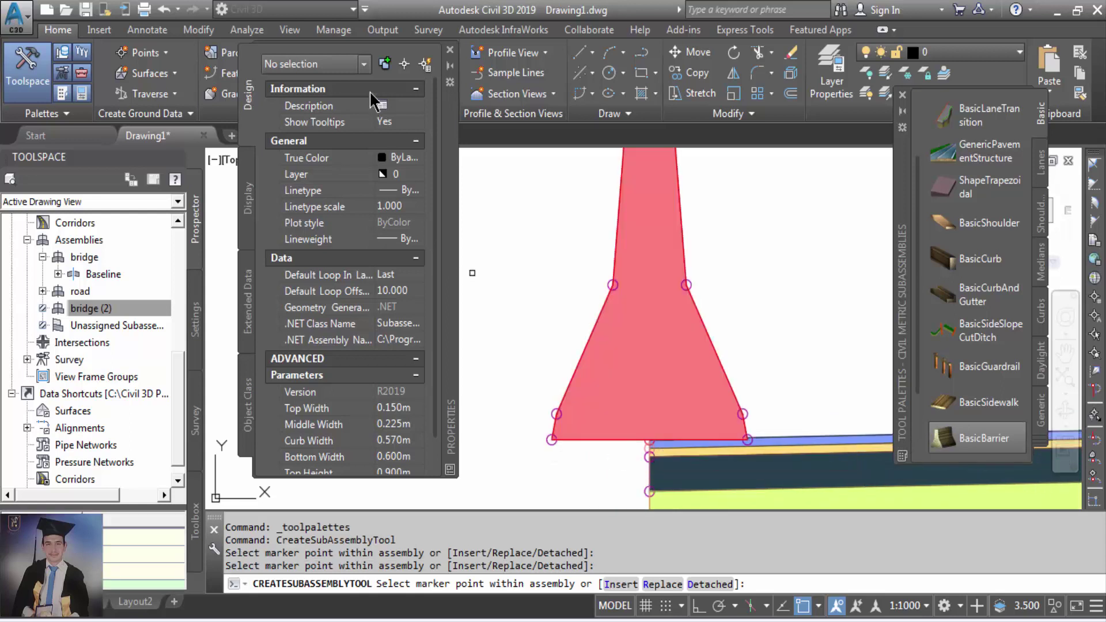
scroll(400, 279, "down", 5)
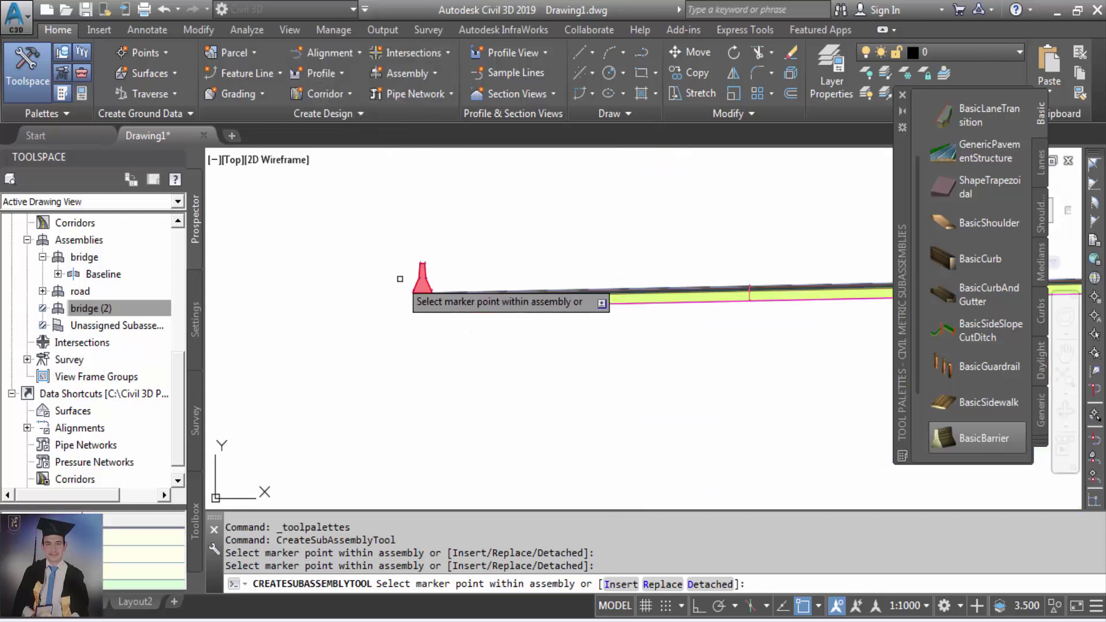
scroll(400, 334, "down", 3)
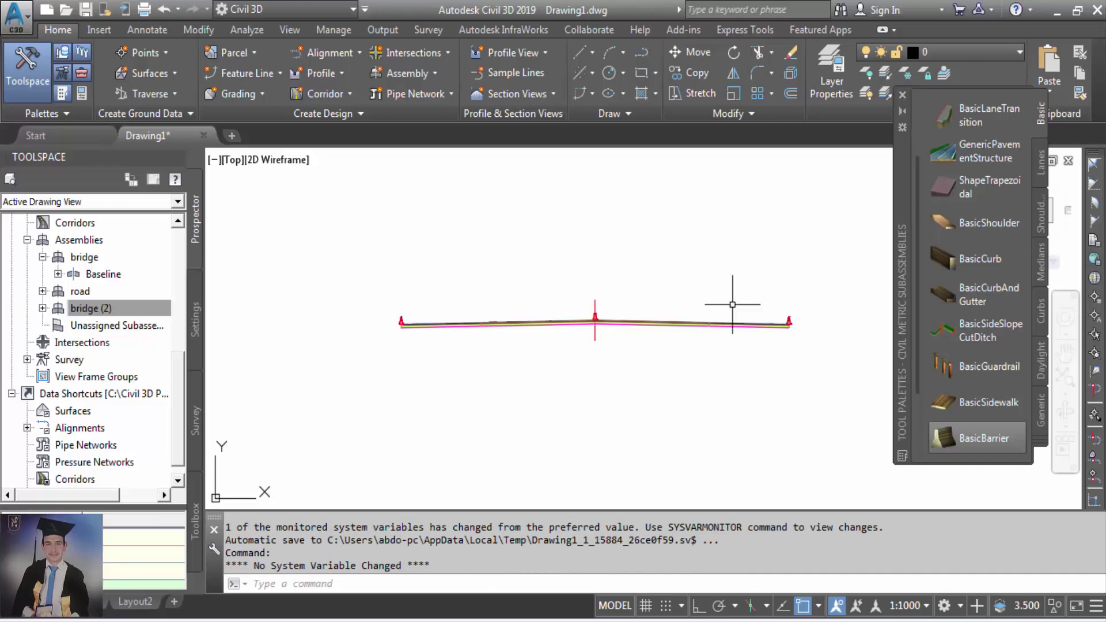
left_click(903, 95)
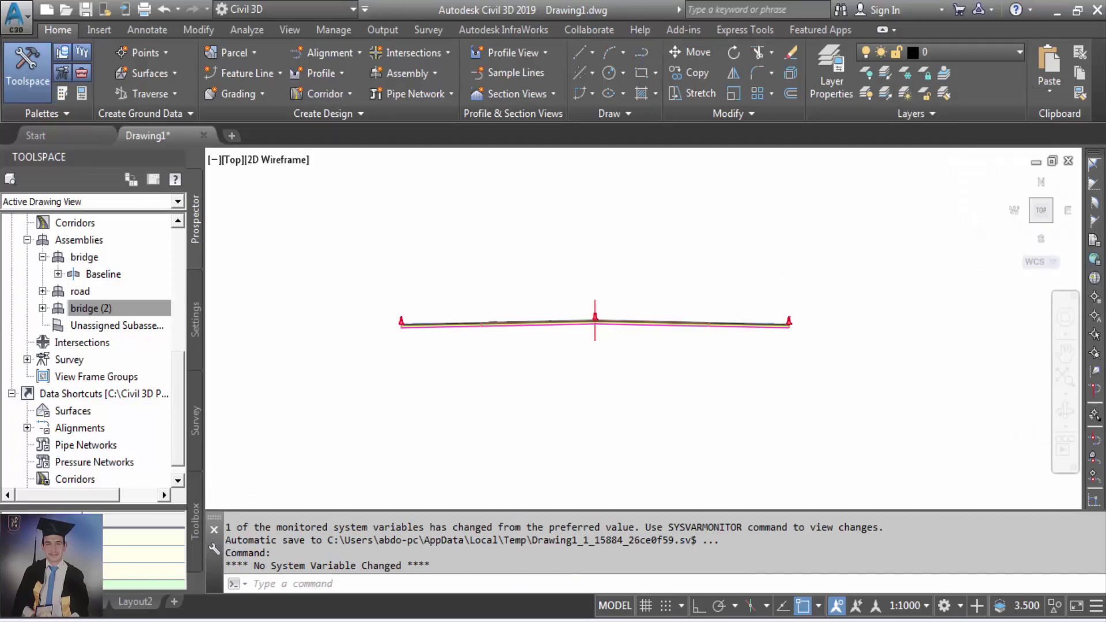
scroll(619, 364, "down", 5)
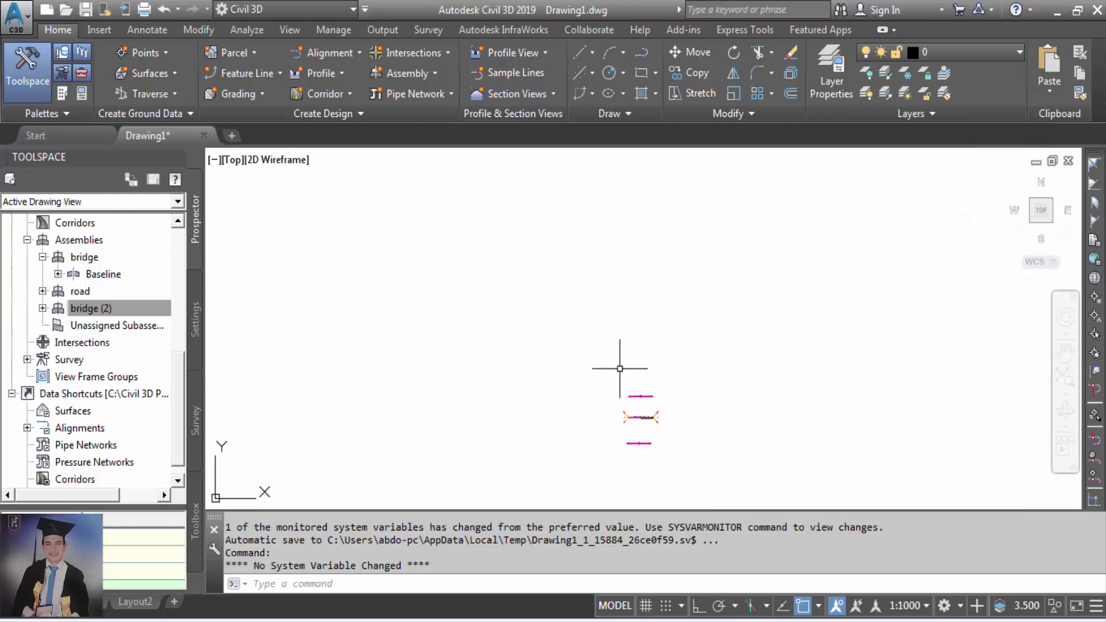
scroll(637, 488, "up", 4)
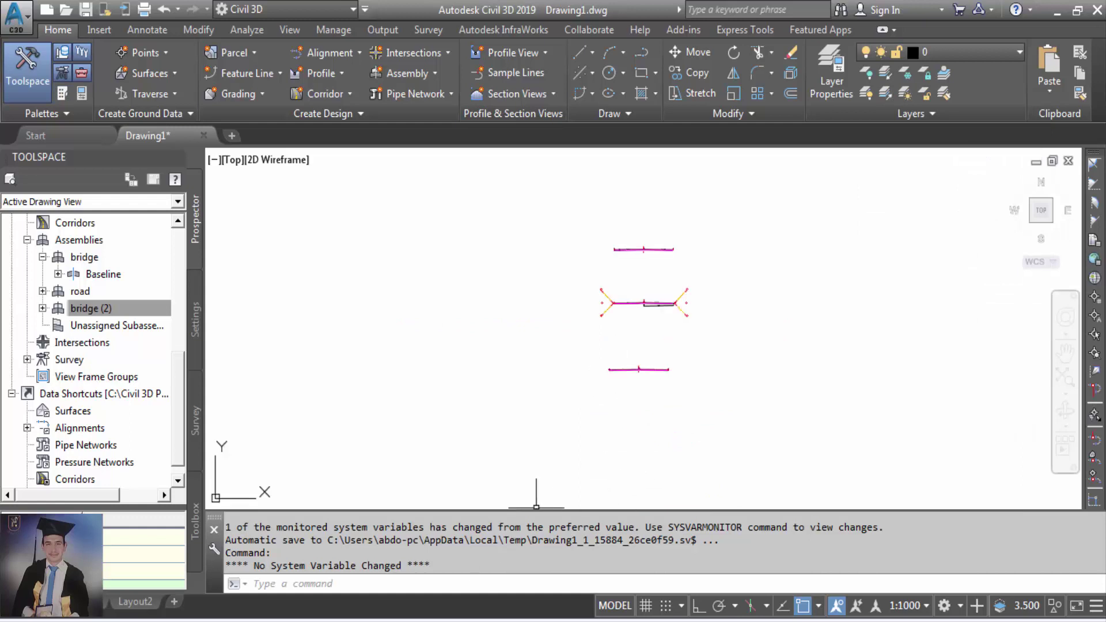
left_click(346, 619)
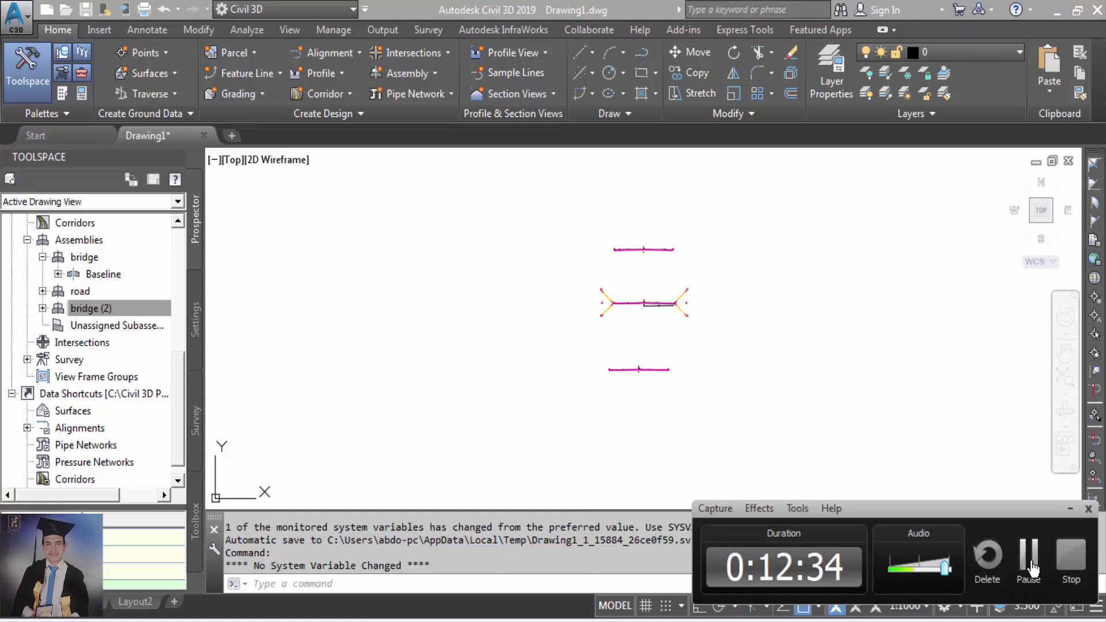
left_click(1029, 559)
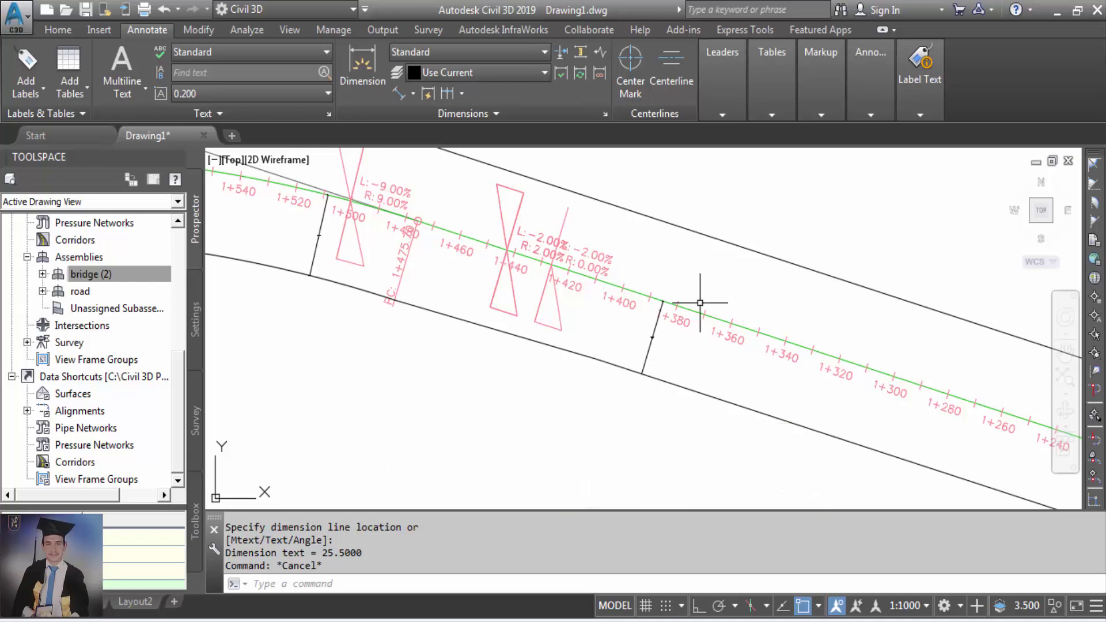
Examine the width dimensions between road 1's centreline and its right edge near stations 1+380 and 1+500.
scroll(661, 348, "up", 10)
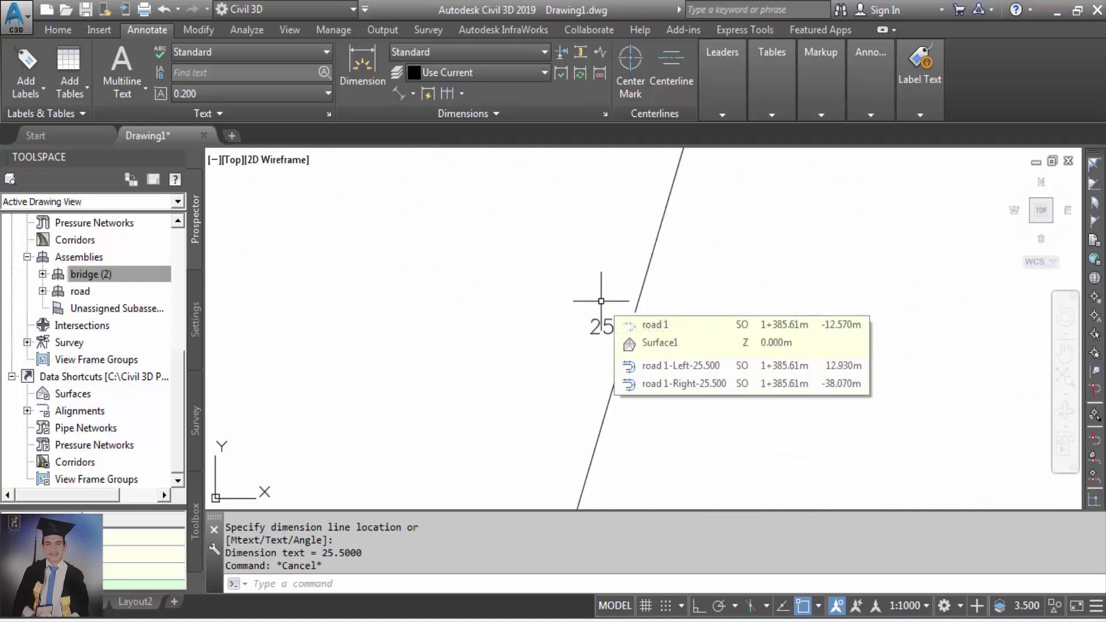
scroll(601, 301, "down", 8)
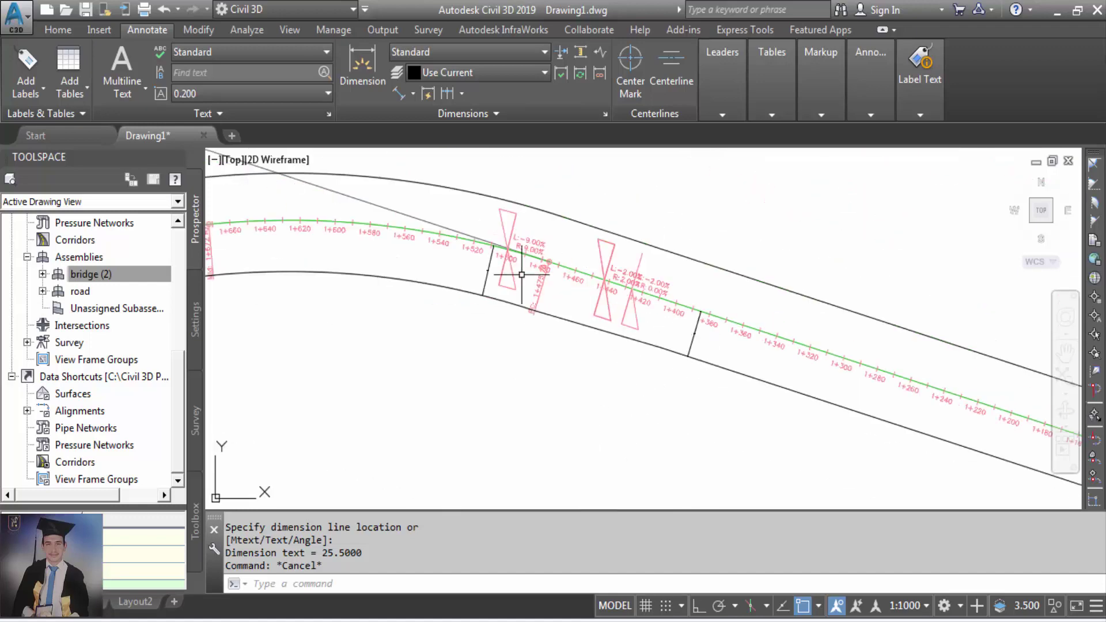
scroll(490, 248, "up", 8)
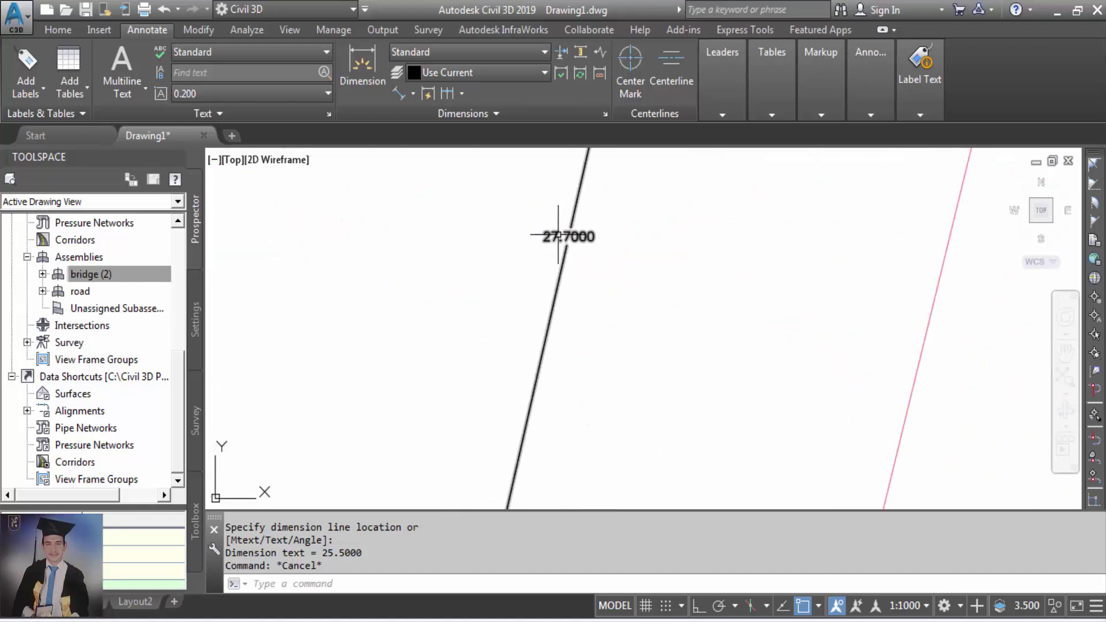
Calculate the difference 27.7 - 25.5 in the Windows Calculator to find the road's widening, and close the calculator.
scroll(559, 235, "up", 3)
mouse_move(558, 234)
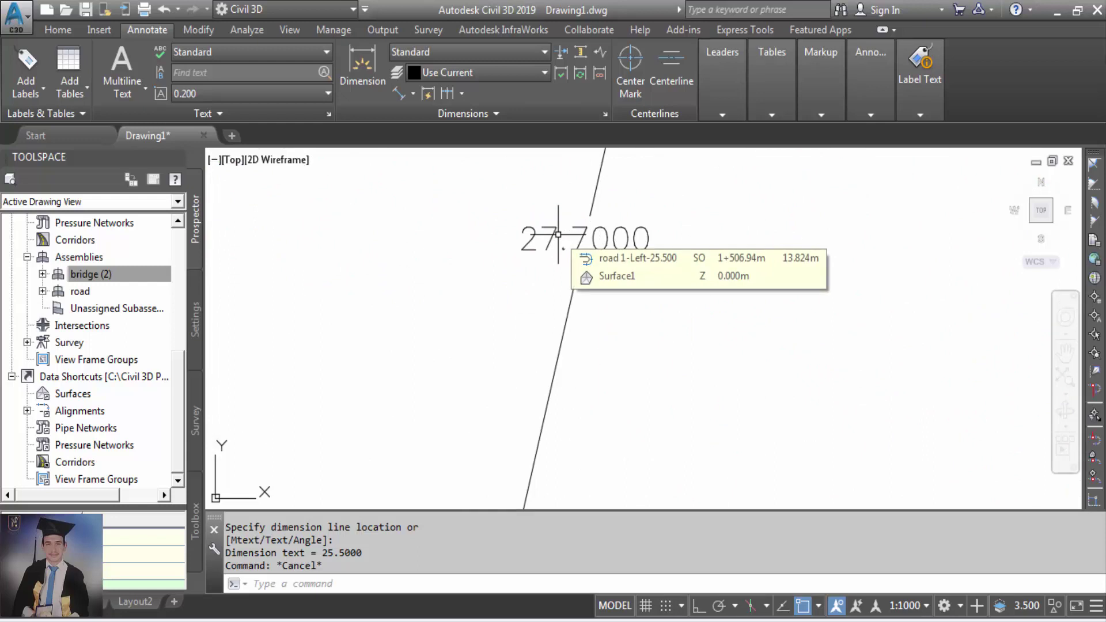
key("super")
left_click(51, 112)
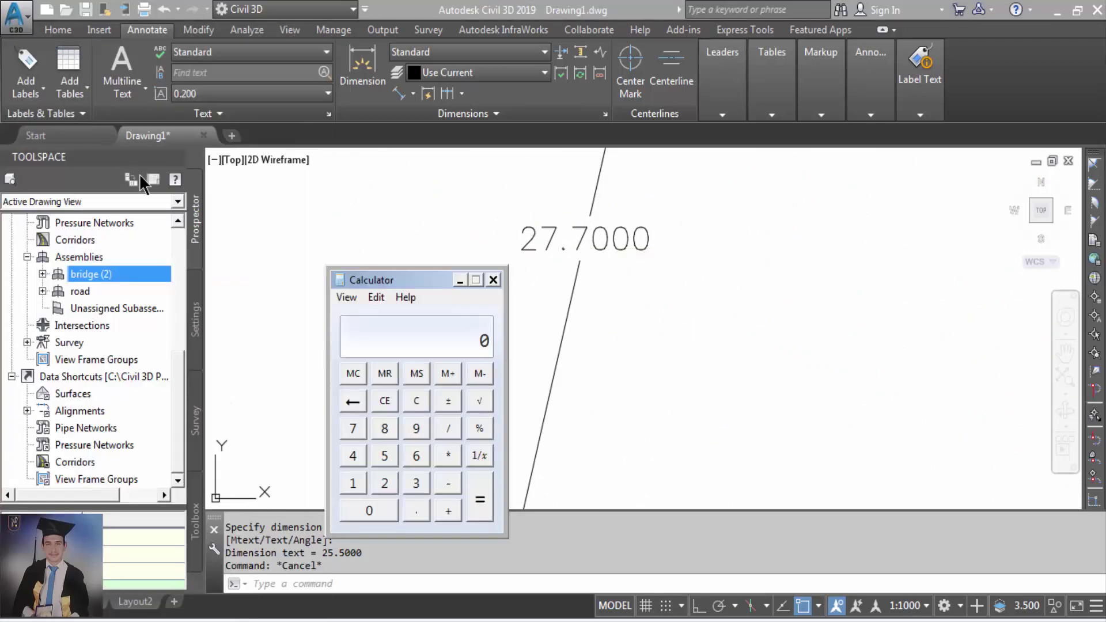
type("27")
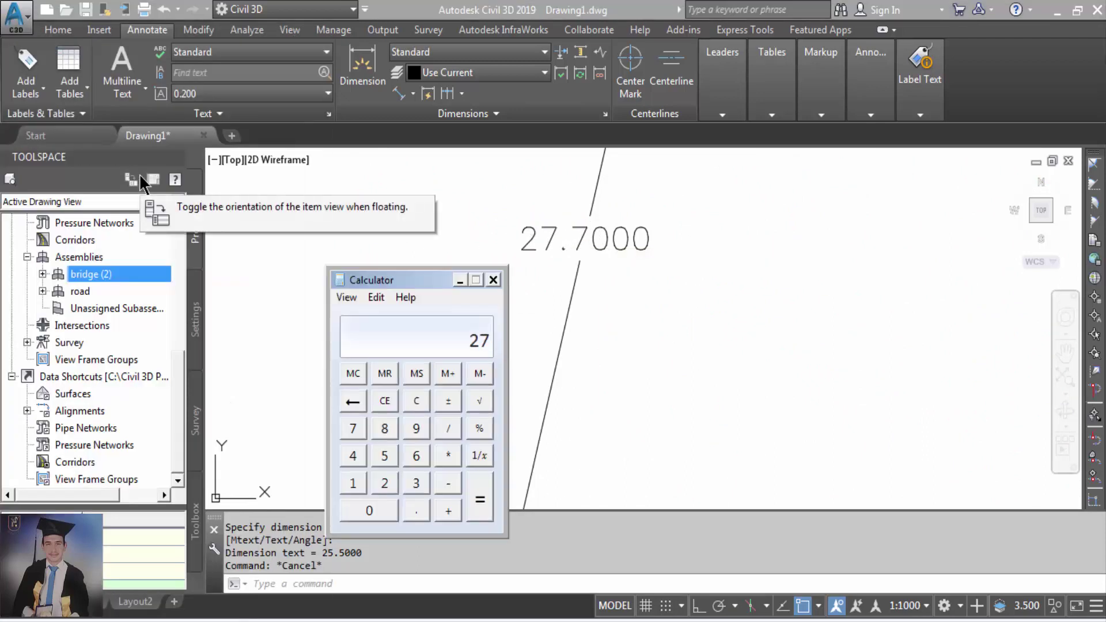
type(".7 - 25.5")
key("Return")
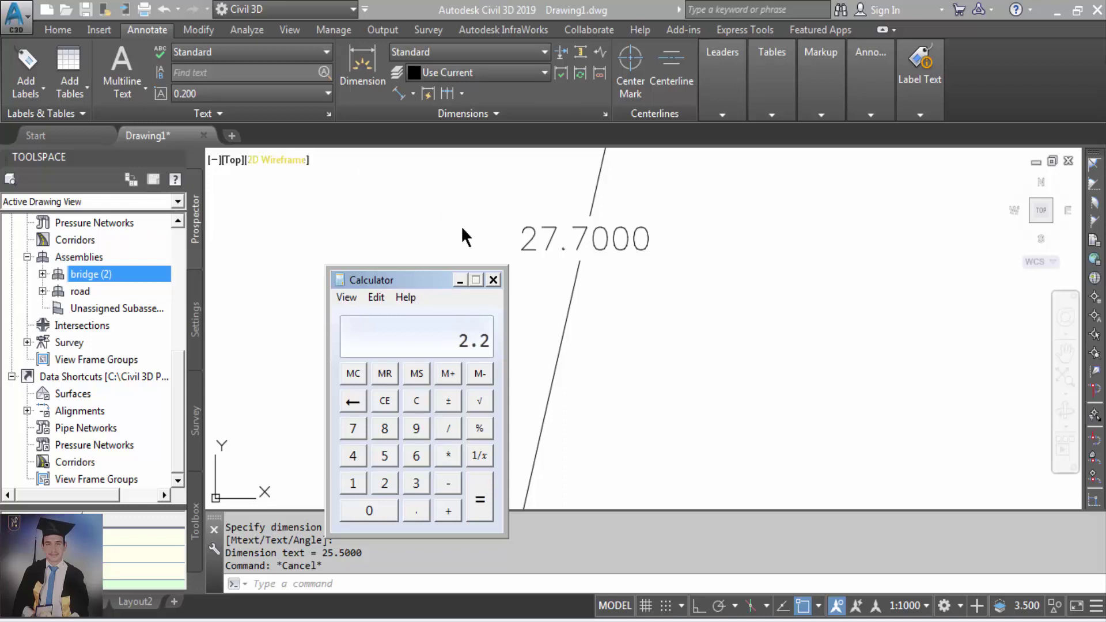
left_click(493, 280)
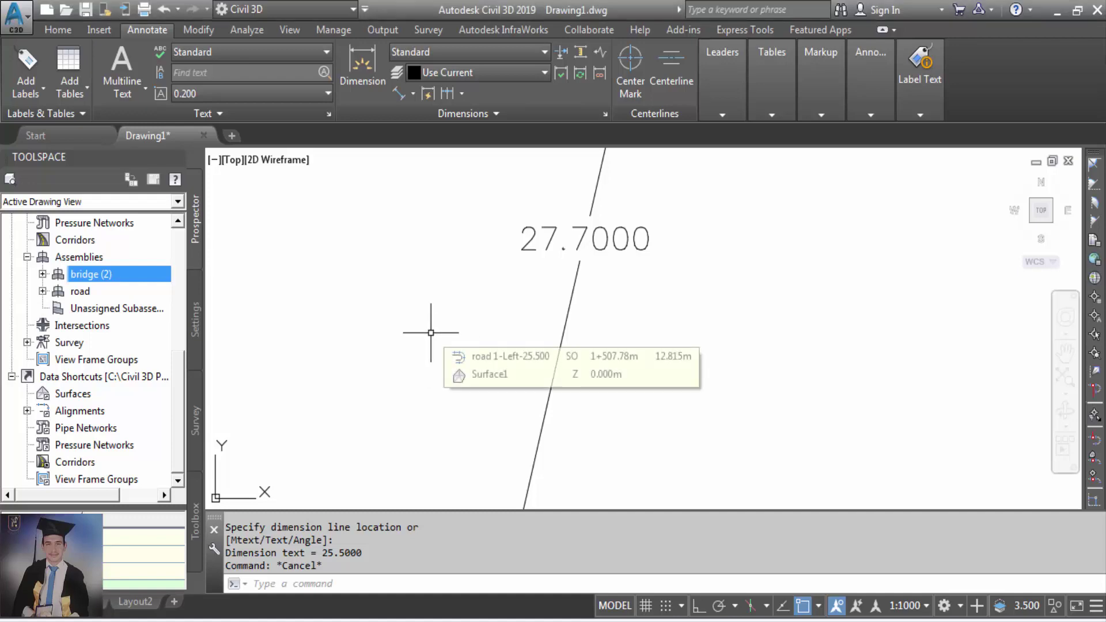
Create a corridor from the road 1 alignment and Design profile, using the road assembly and Surface1 as target surface.
scroll(431, 332, "down", 4)
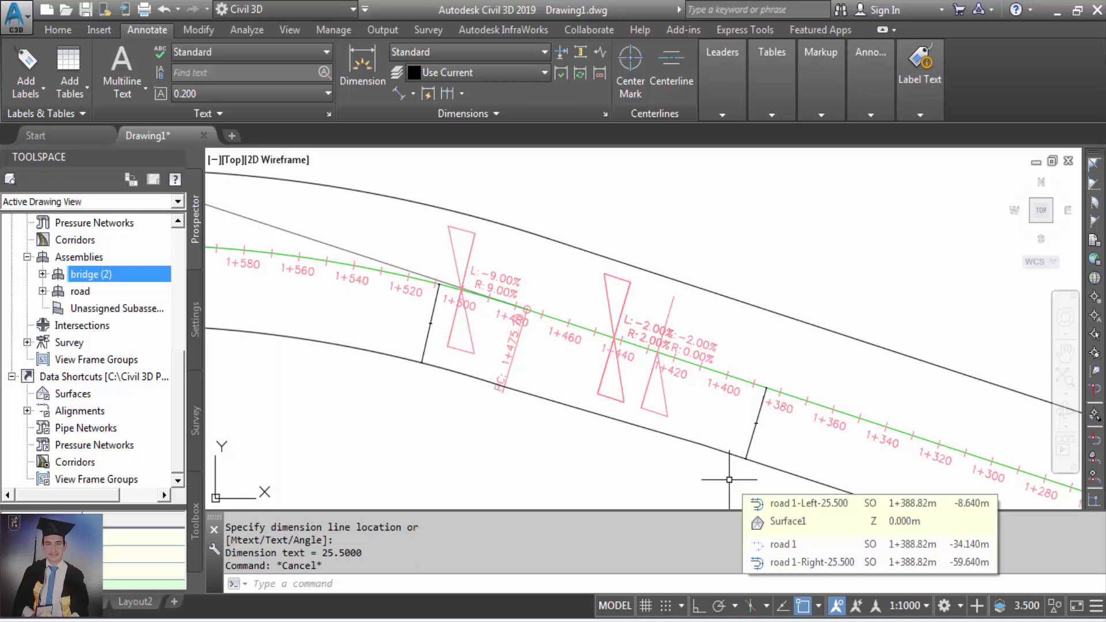
scroll(699, 395, "down", 4)
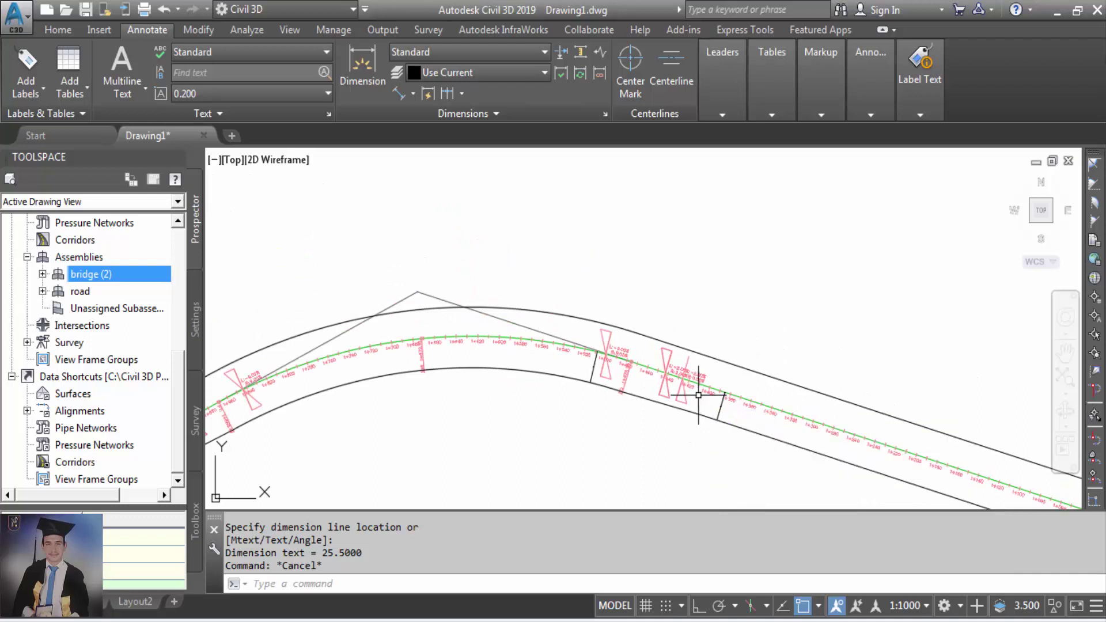
scroll(431, 338, "up", 5)
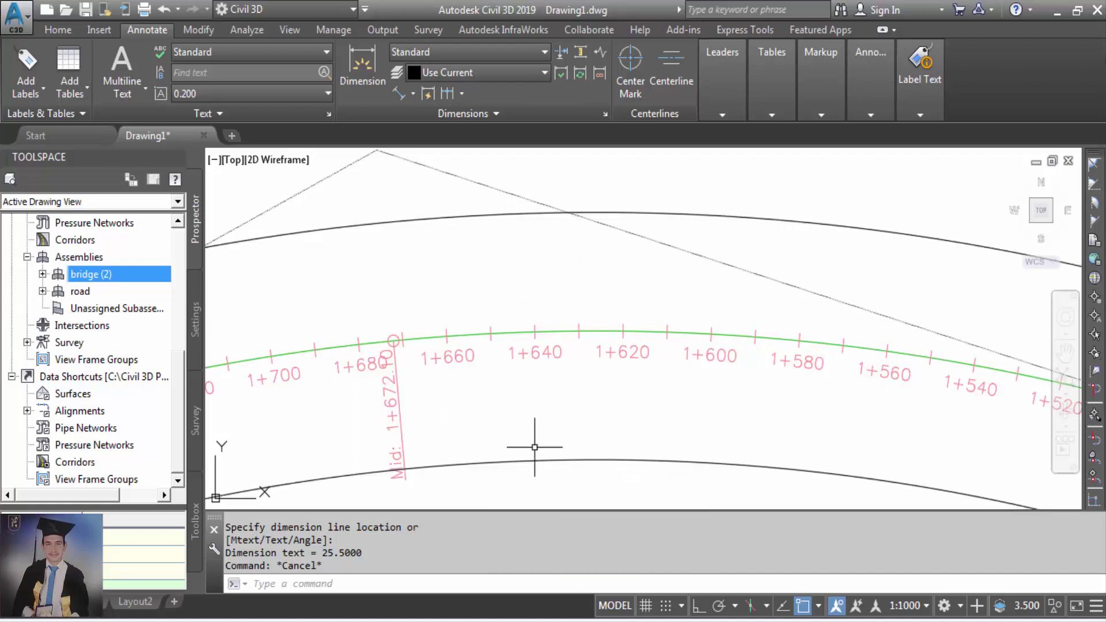
scroll(521, 411, "down", 5)
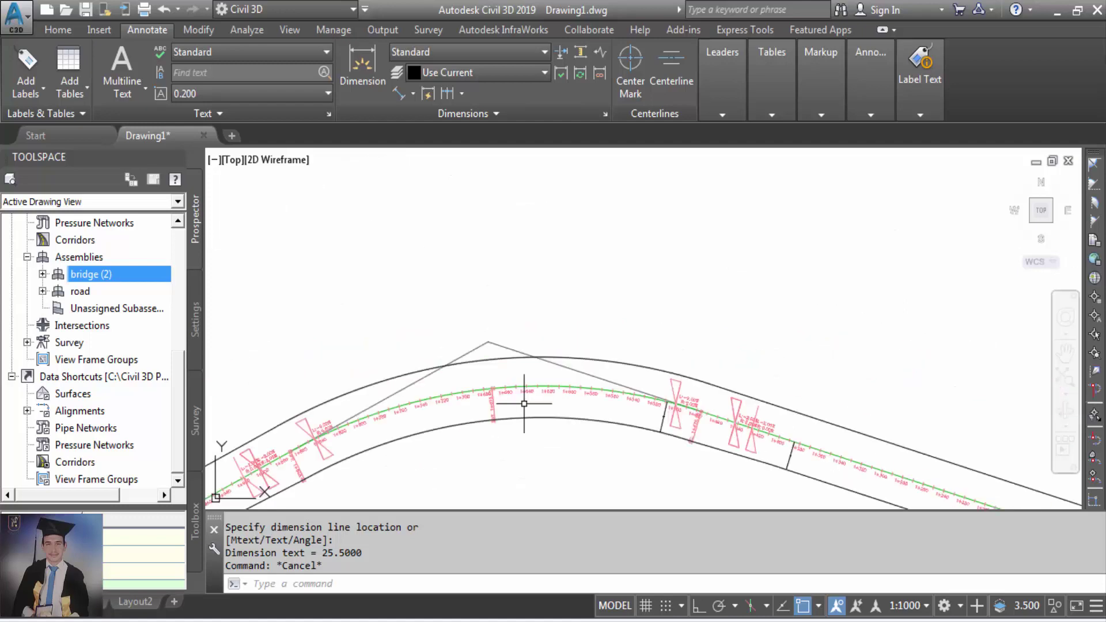
key("Escape")
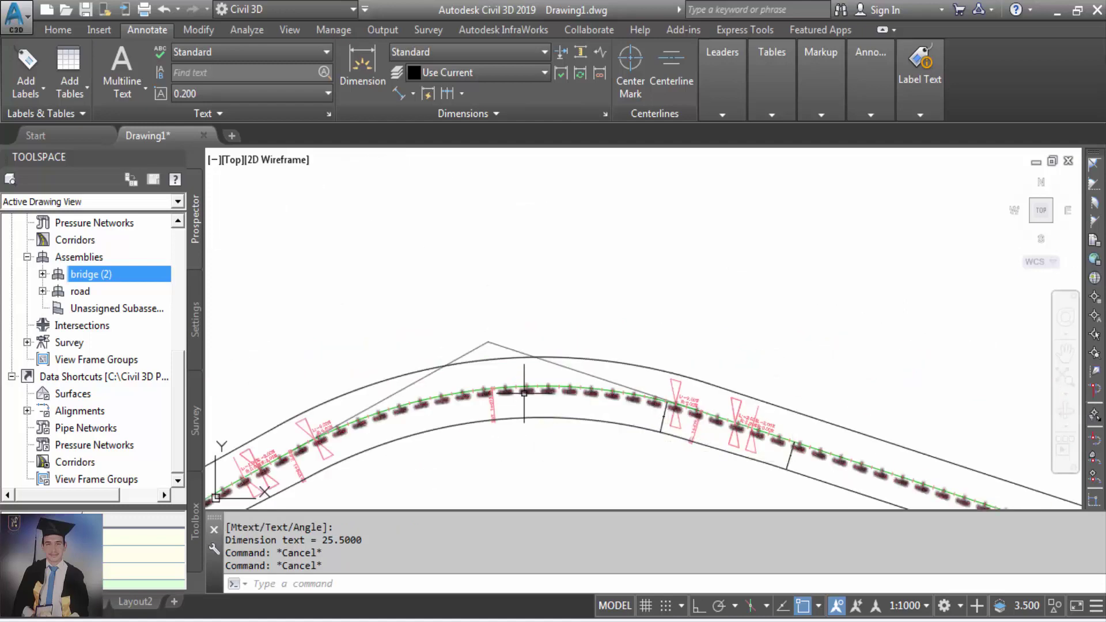
scroll(524, 403, "up", 5)
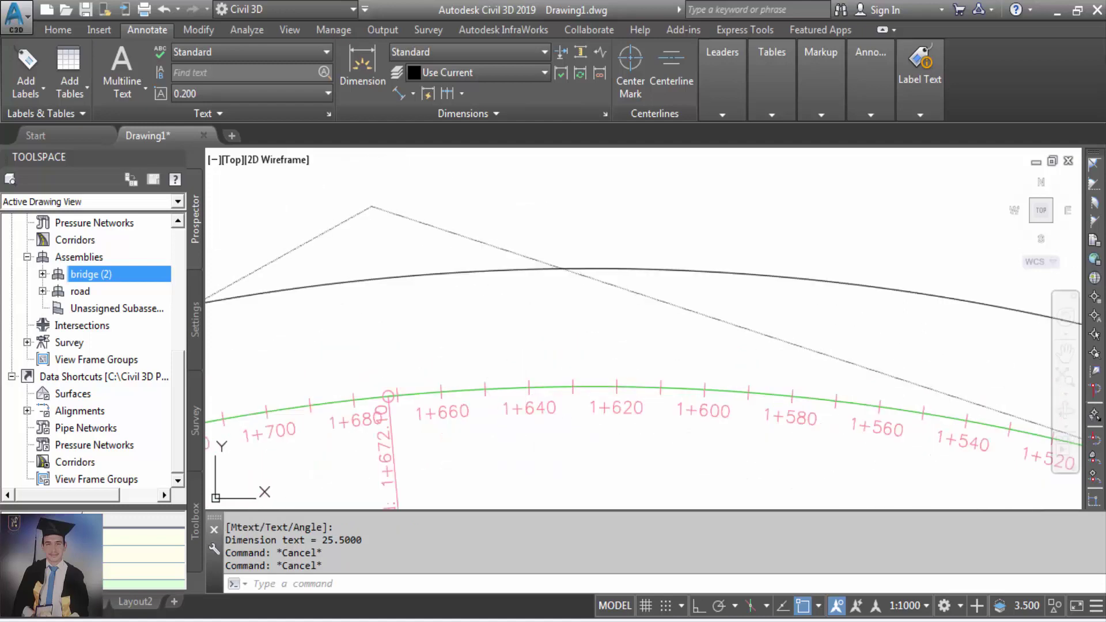
left_click(504, 387)
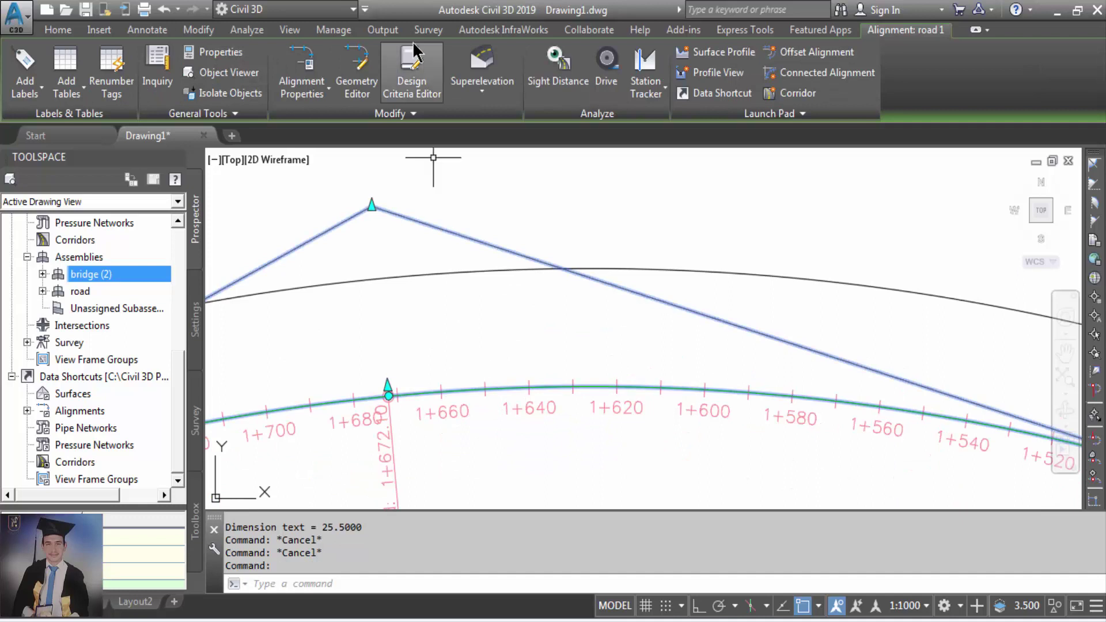
left_click(777, 96)
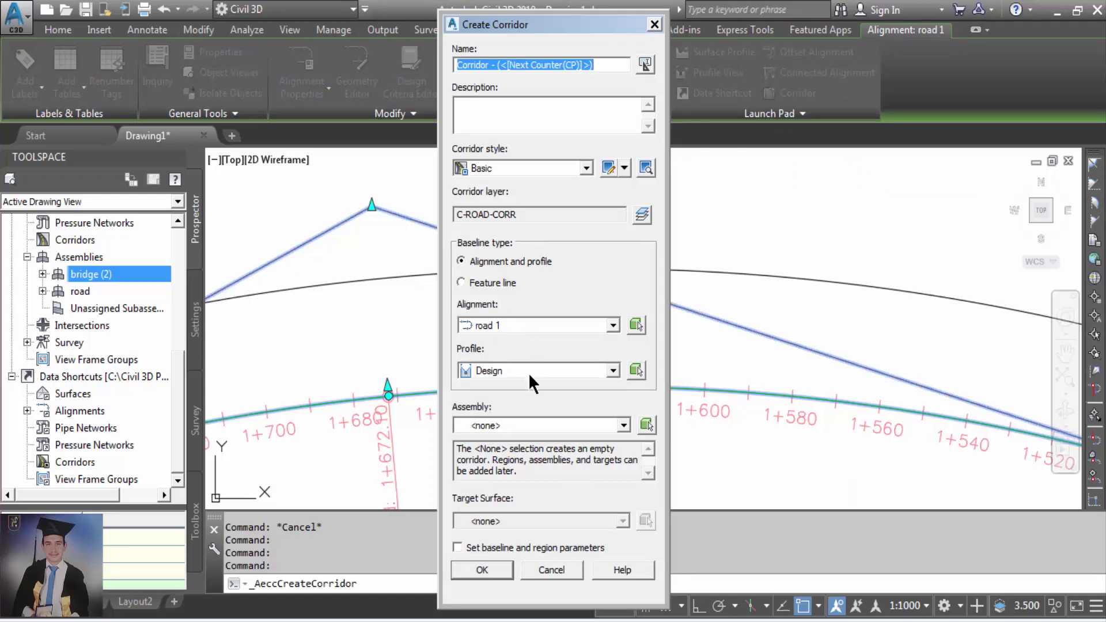
left_click(542, 425)
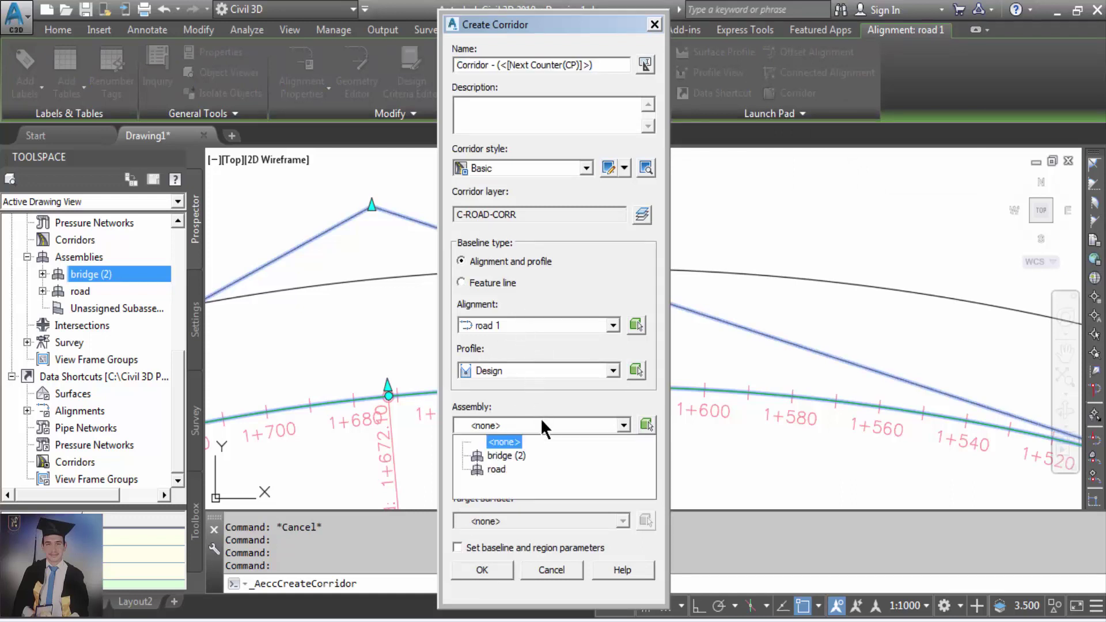
left_click(486, 470)
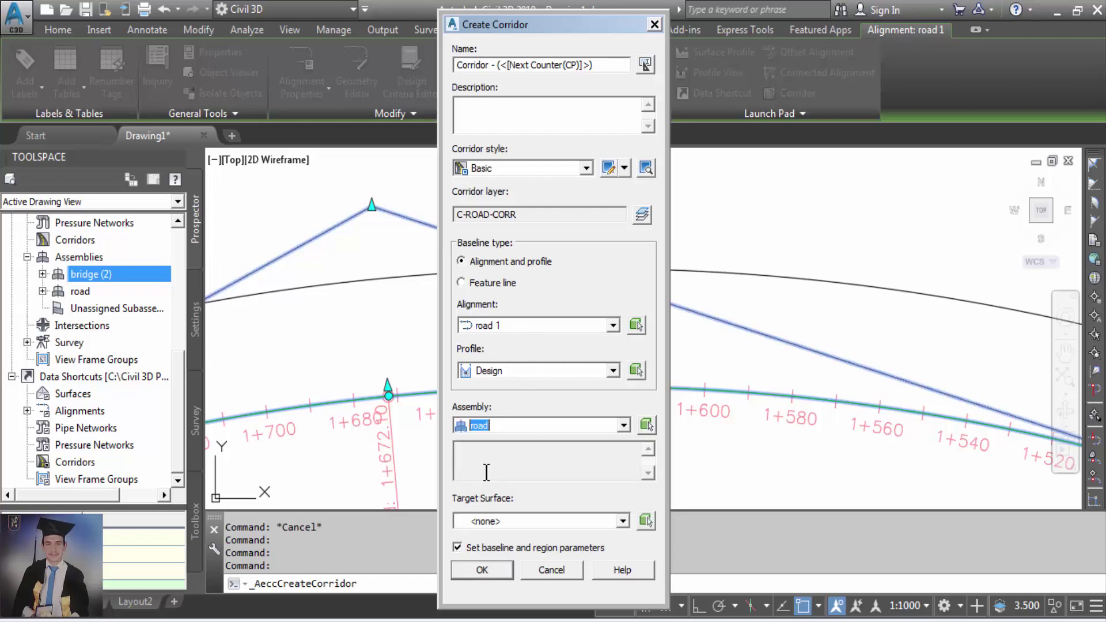
left_click(580, 517)
left_click(488, 553)
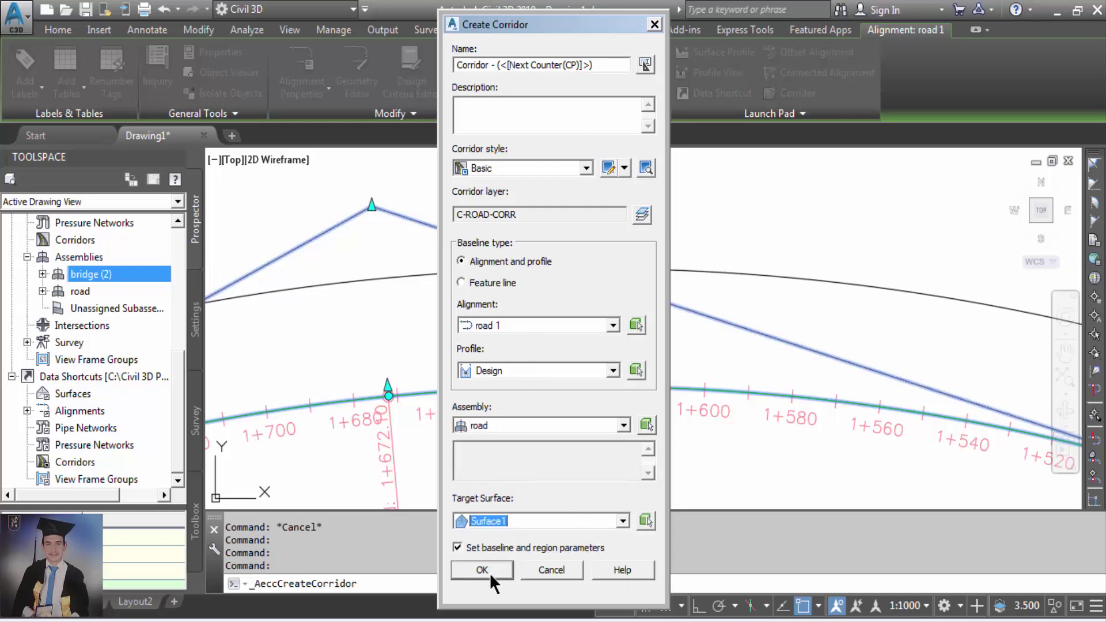
left_click(489, 573)
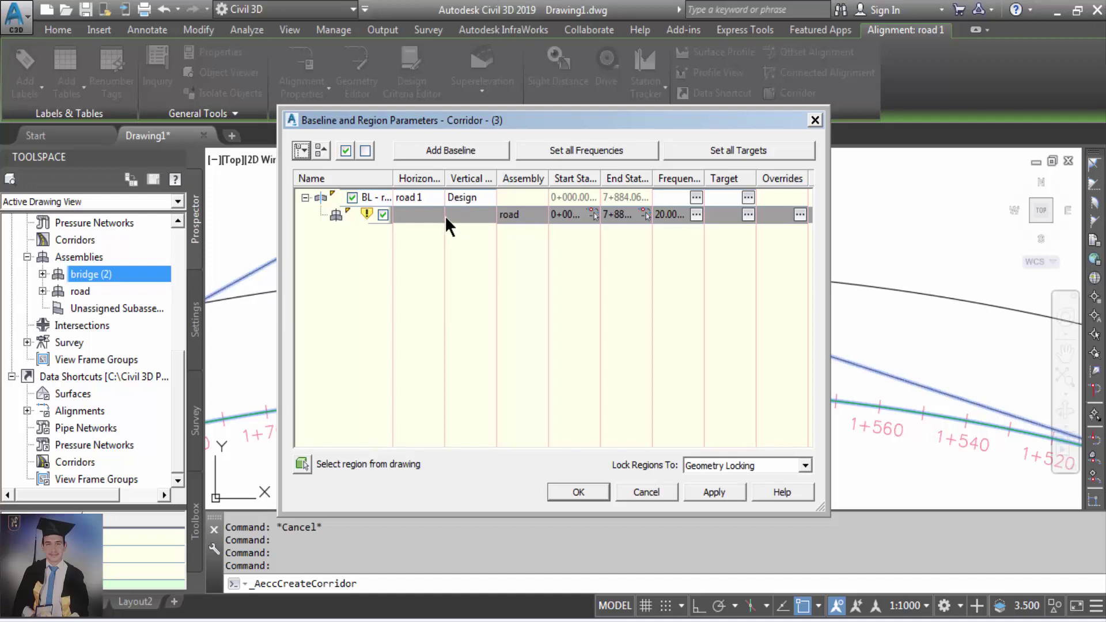
Split the corridor's road region at station 5+690, where the bridge outline begins.
right_click(424, 216)
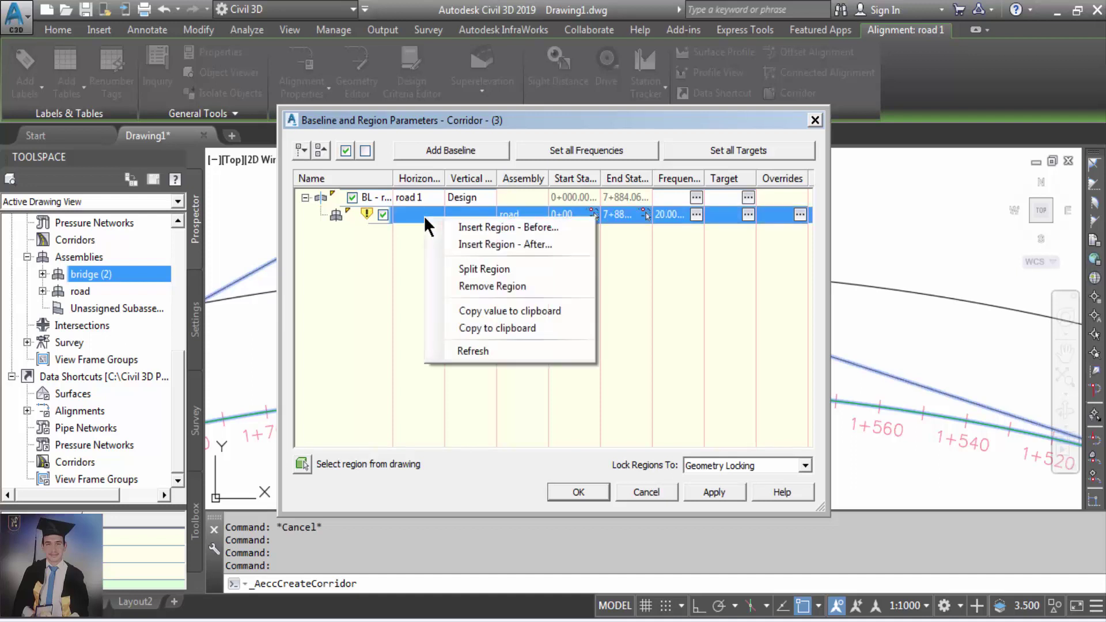
left_click(492, 266)
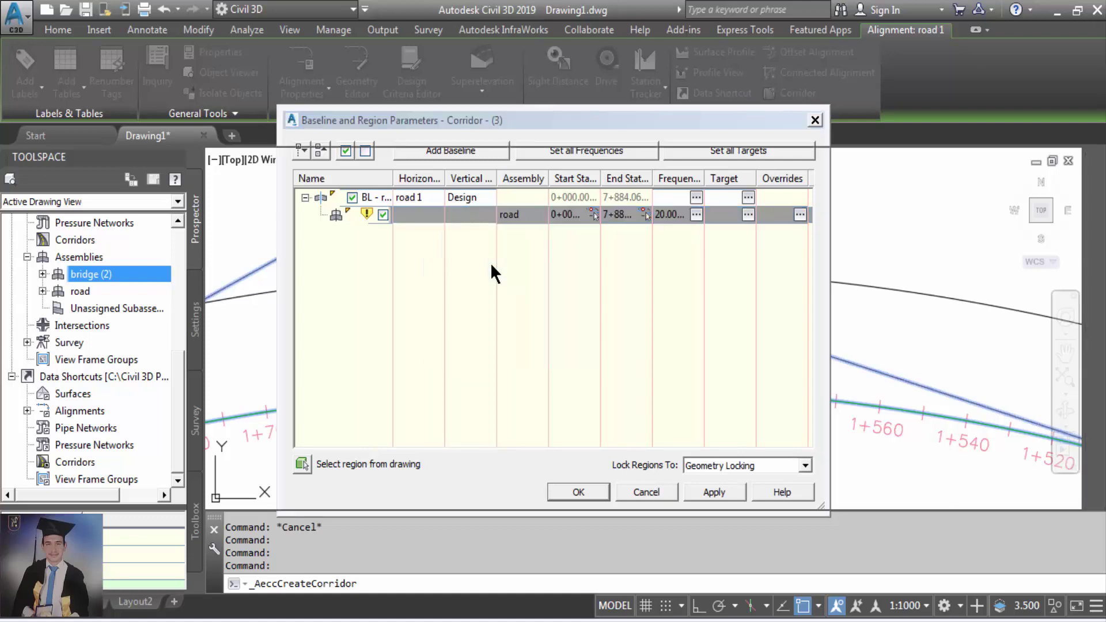
scroll(775, 311, "up", 5)
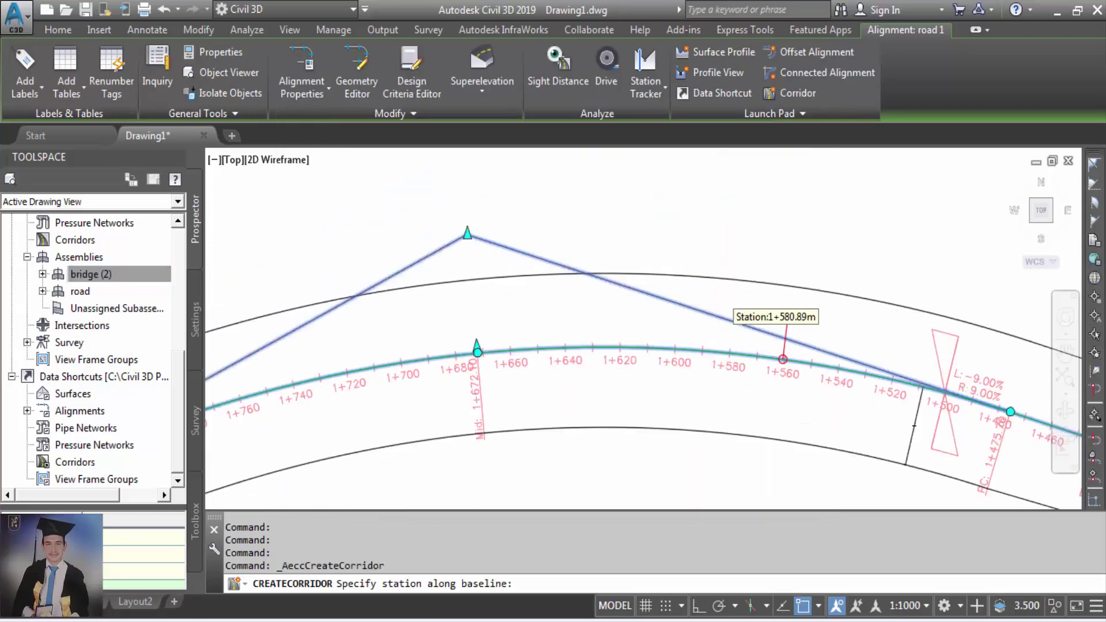
scroll(775, 312, "down", 1)
scroll(486, 466, "up", 5)
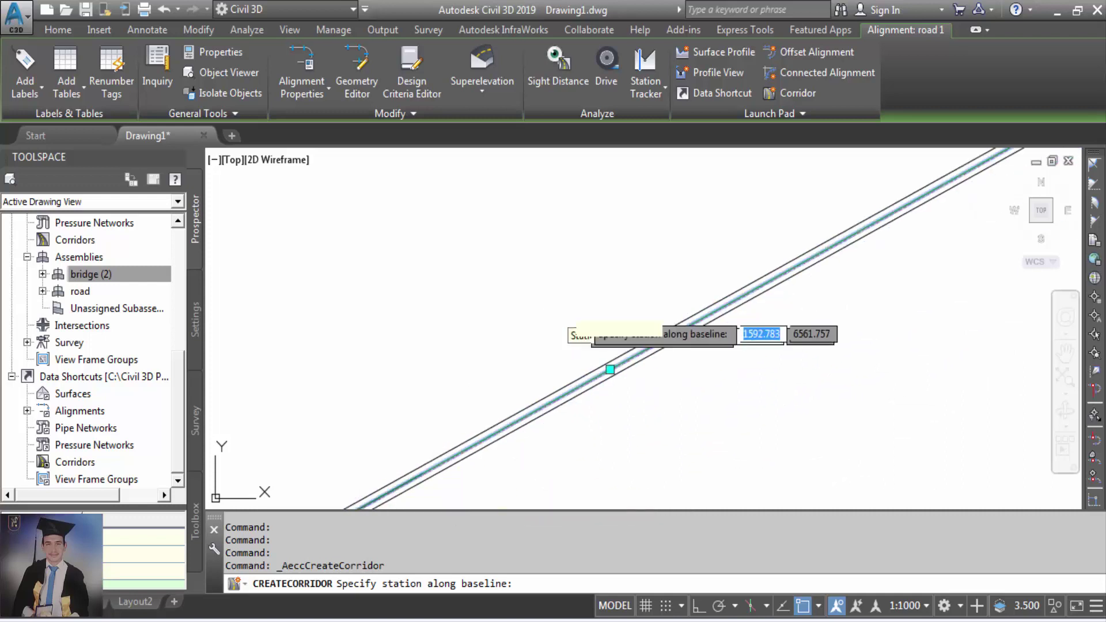
scroll(583, 316, "down", 5)
scroll(543, 375, "up", 8)
scroll(553, 375, "down", 2)
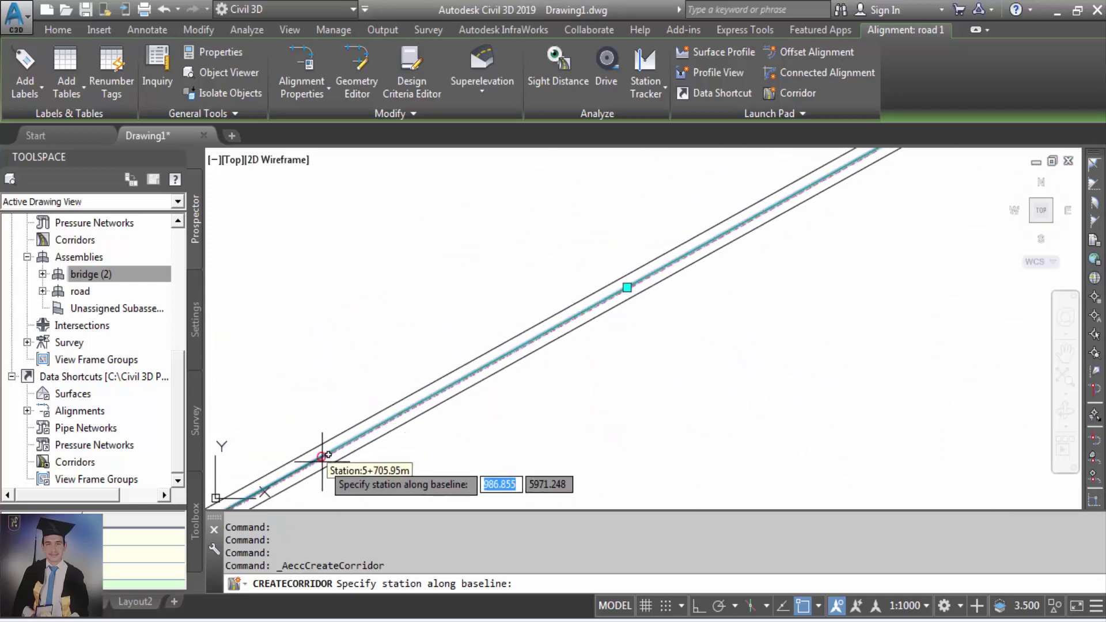
scroll(322, 461, "up", 4)
scroll(322, 461, "up", 8)
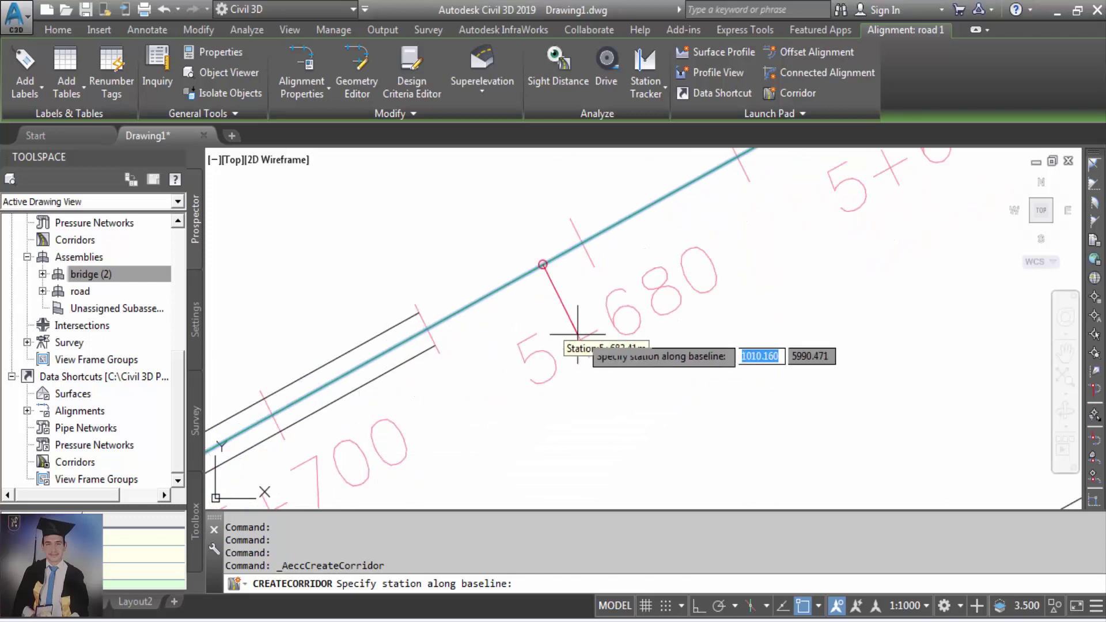
scroll(582, 333, "down", 4)
scroll(520, 326, "up", 3)
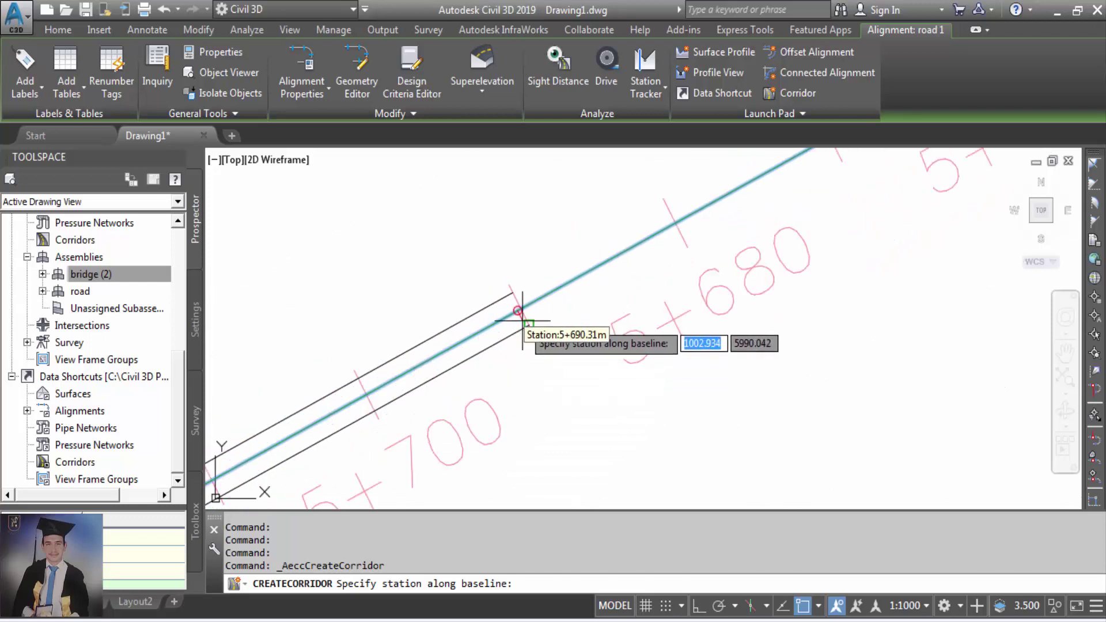
left_click(522, 309)
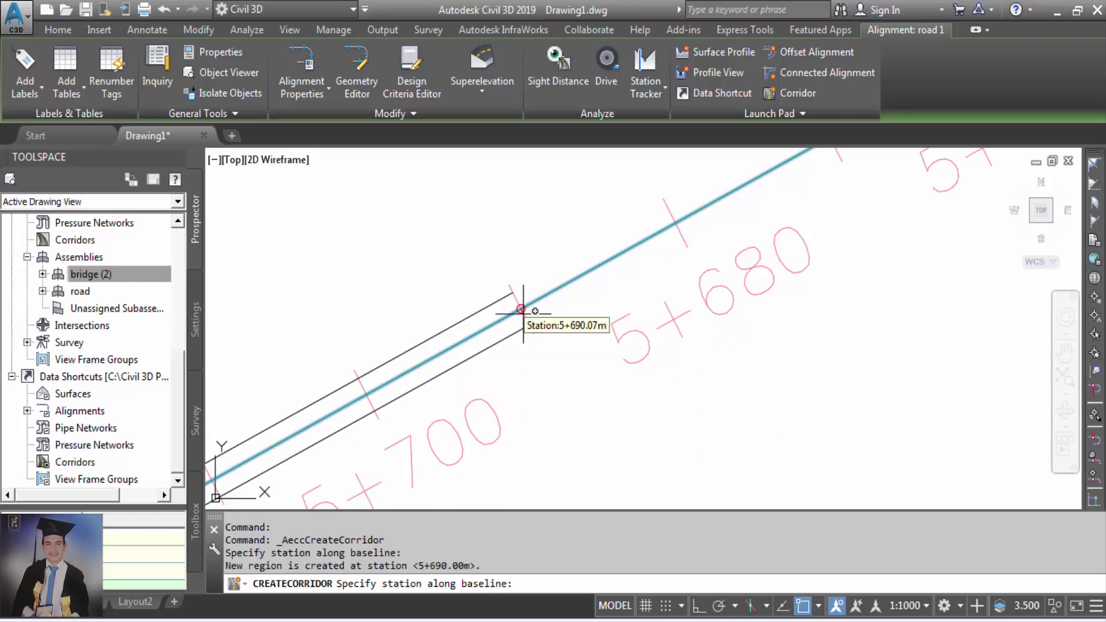
Split the corridor again at station 6+120, at the other end of the bridge outline, and finish splitting.
scroll(682, 300, "down", 3)
scroll(682, 300, "down", 5)
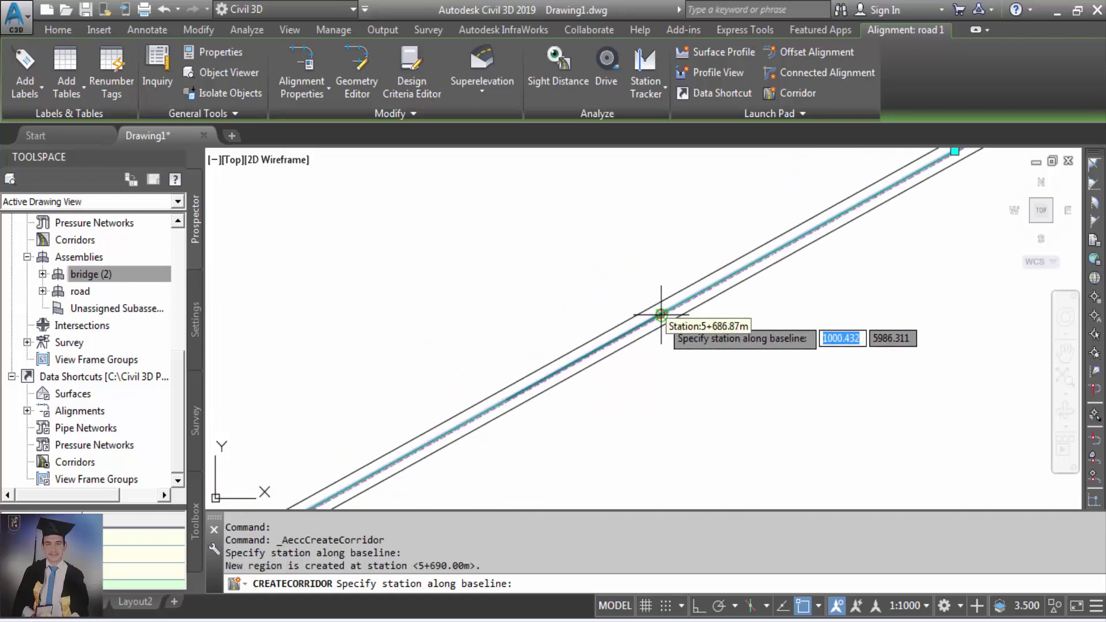
scroll(485, 434, "up", 4)
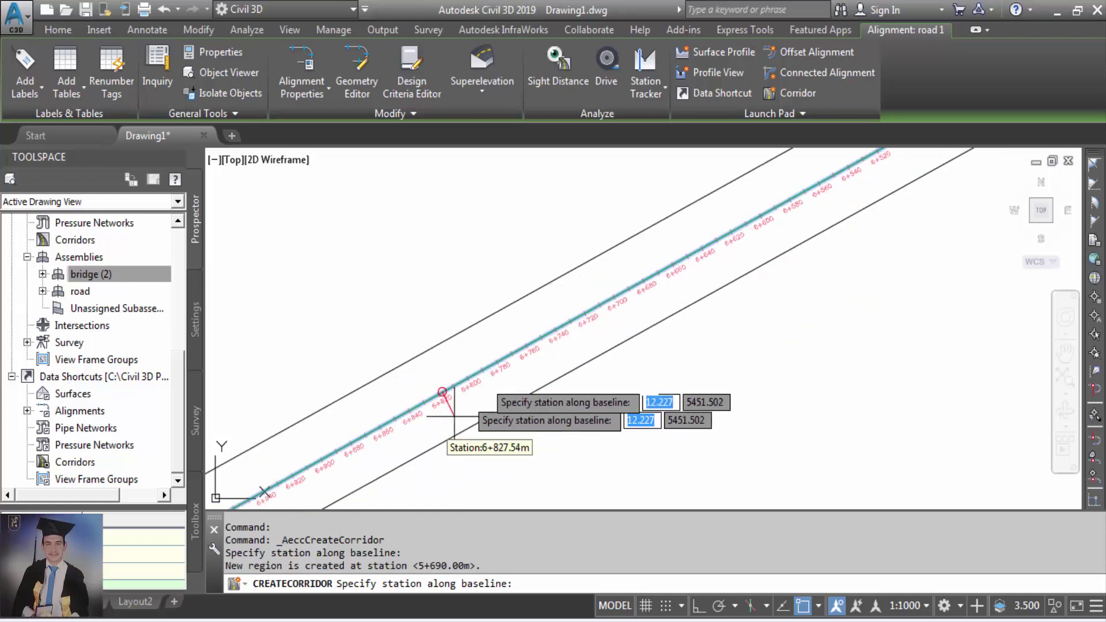
scroll(769, 187, "up", 5)
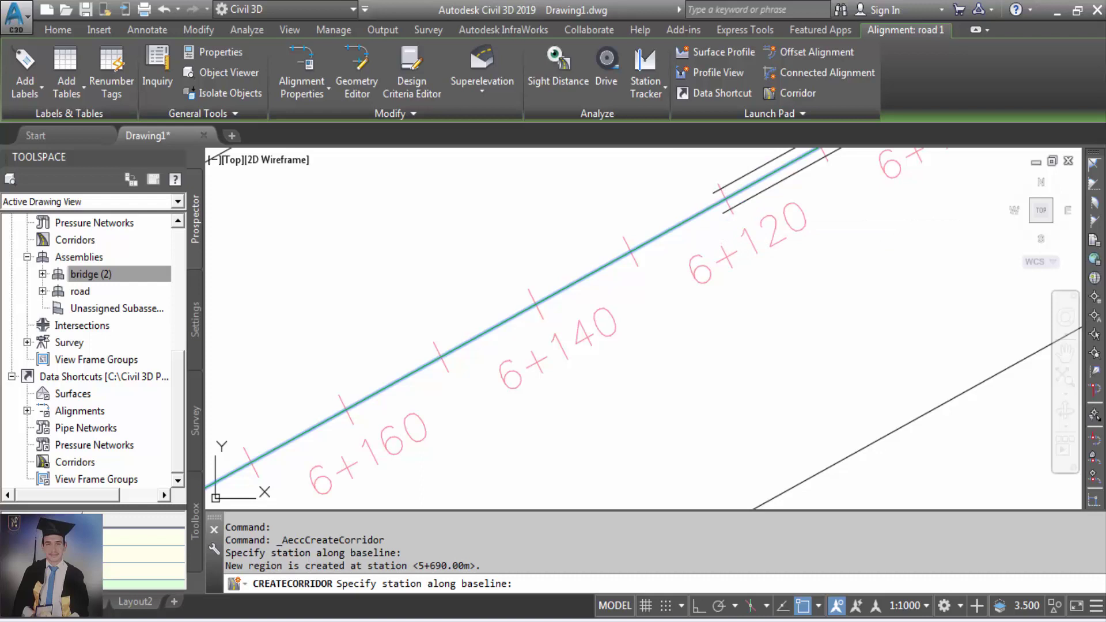
type("6120")
key("Return")
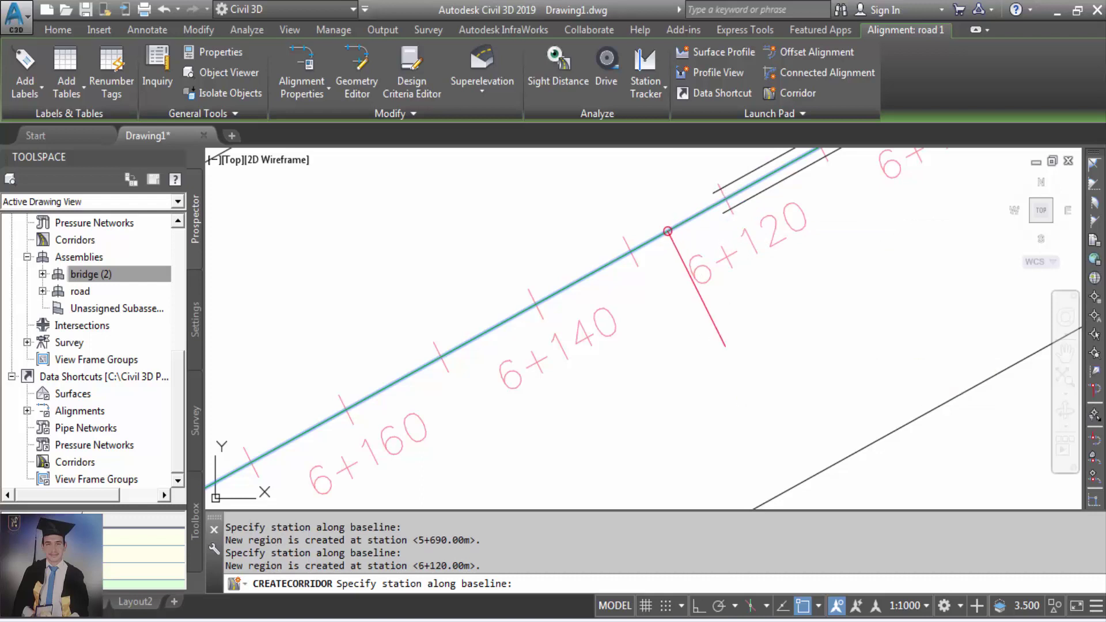
key("Escape")
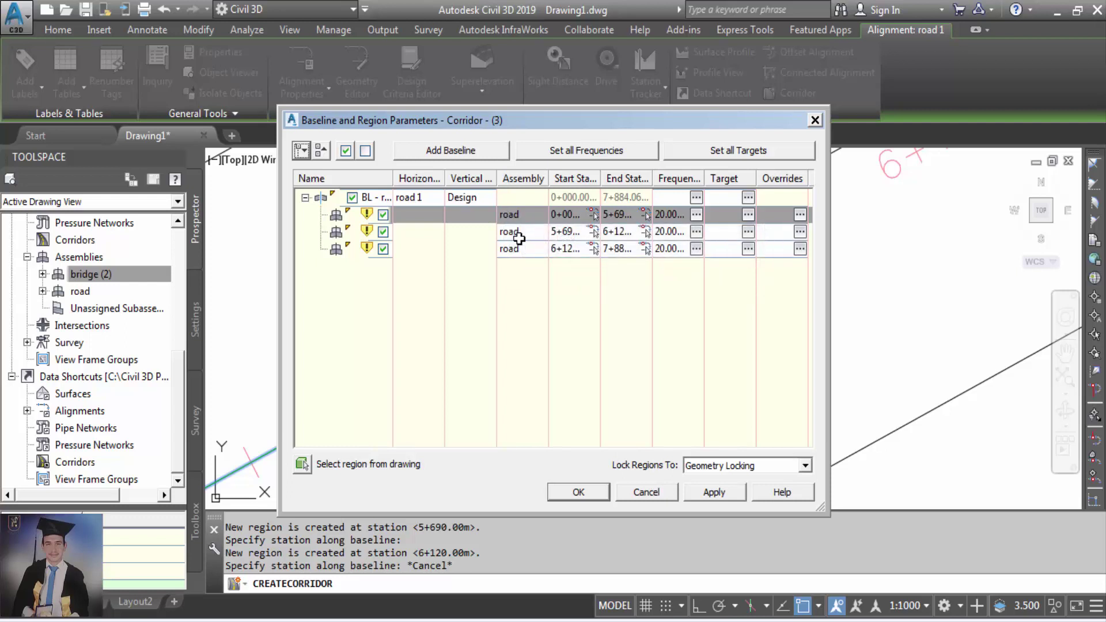
Assign the bridge (2) assembly to the middle corridor region between stations 5+690 and 6+120.
double_click(519, 238)
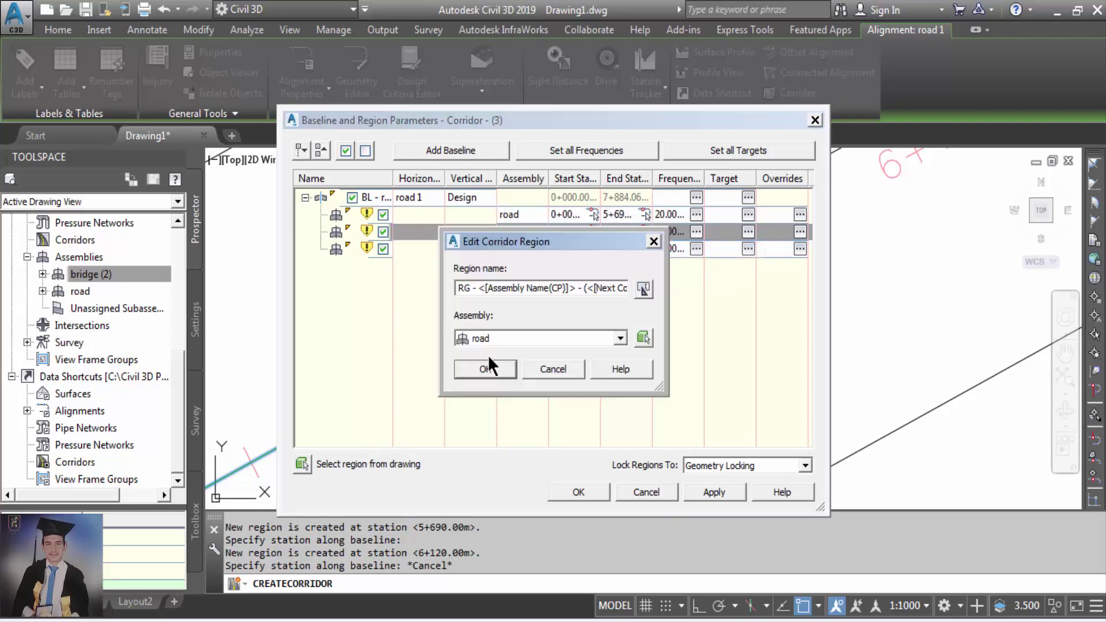
left_click(505, 340)
left_click(499, 355)
left_click(498, 365)
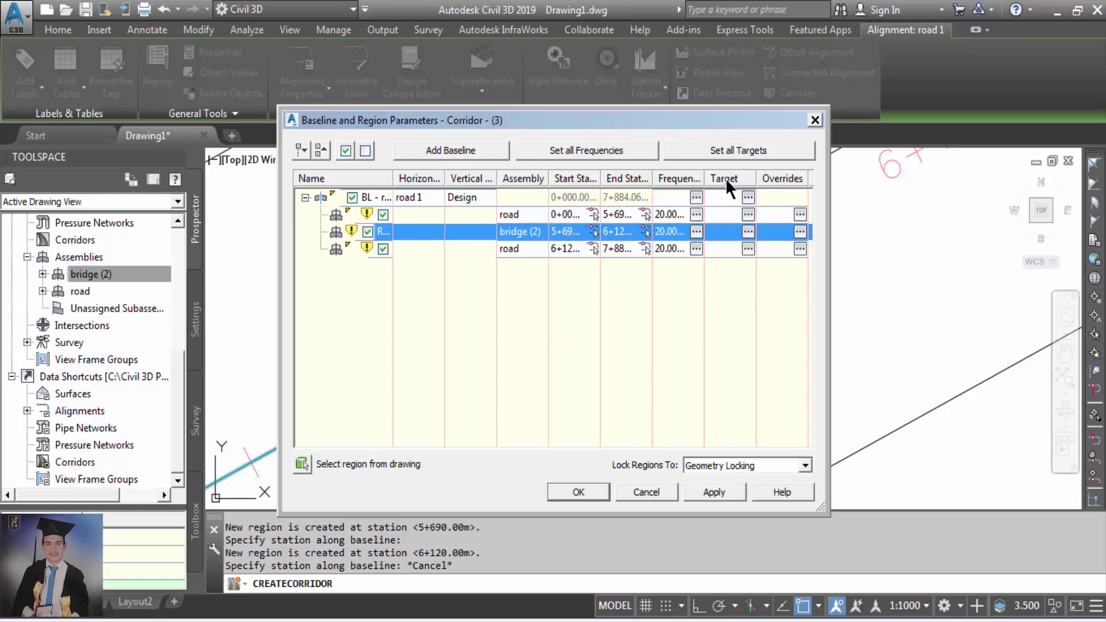
For the first road region (0+000 to 5+690), map the first Lane Width Target to the road 1-Right-25.500 alignment.
left_click(748, 215)
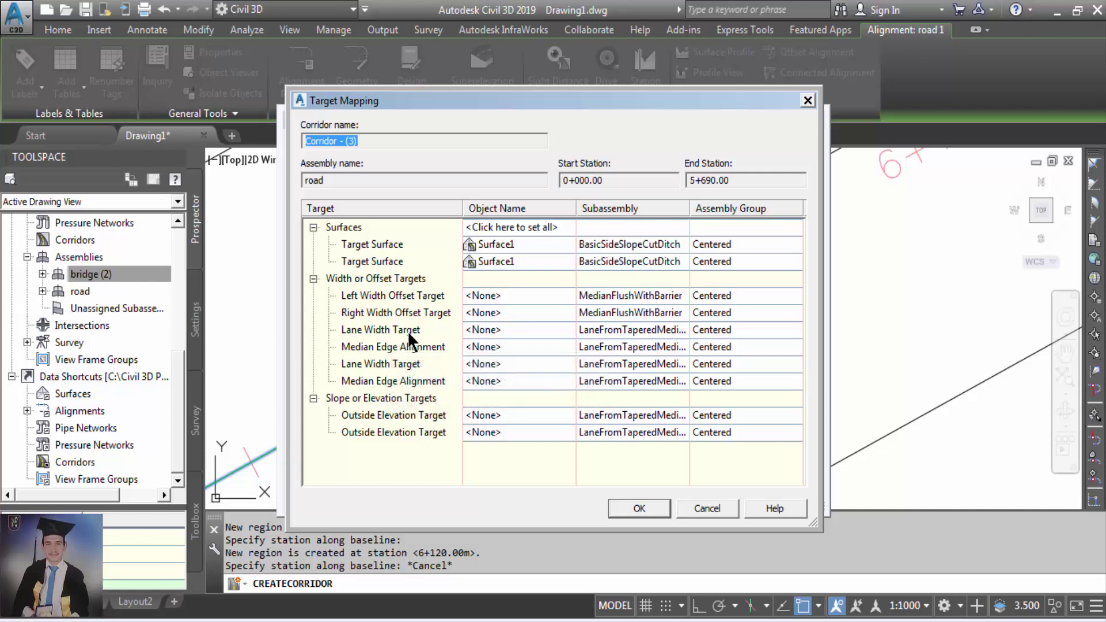
left_click(552, 330)
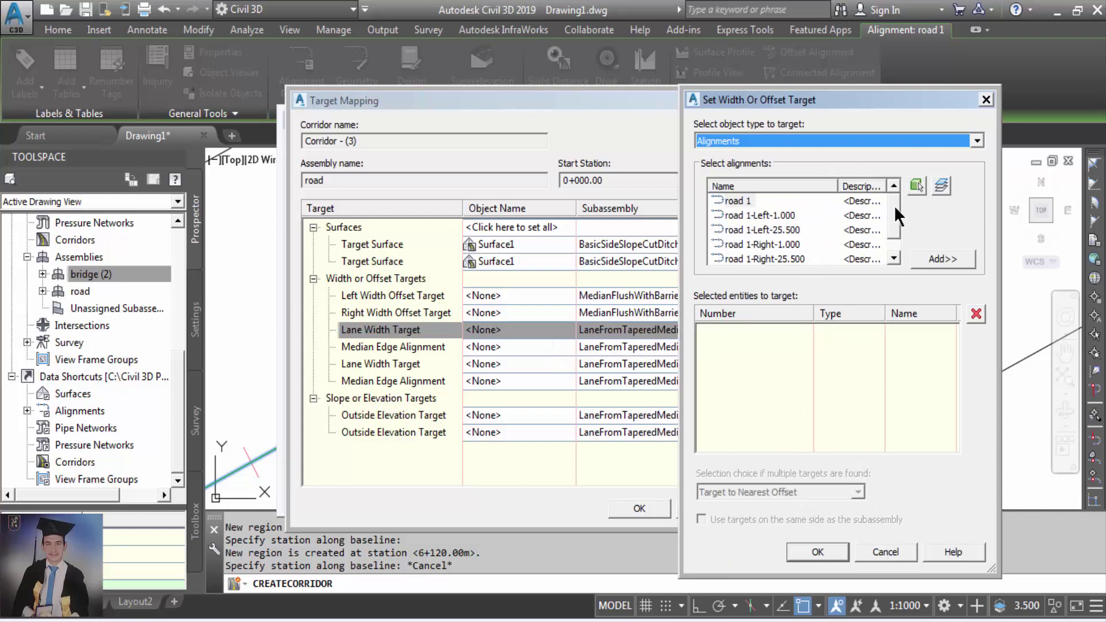
left_click_drag(895, 206, 896, 216)
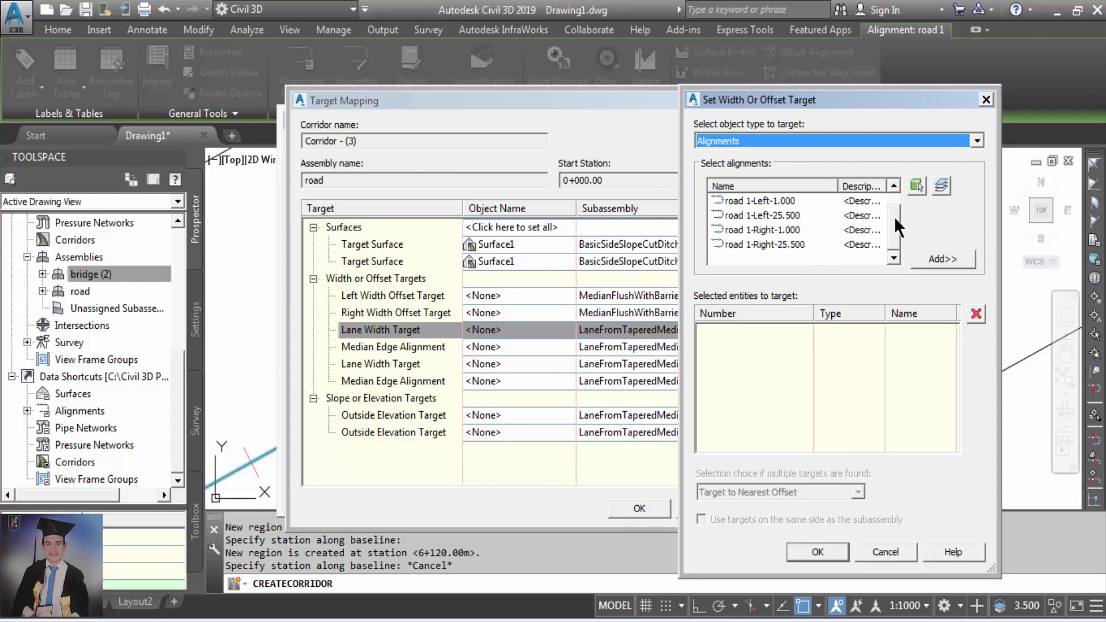
left_click(765, 244)
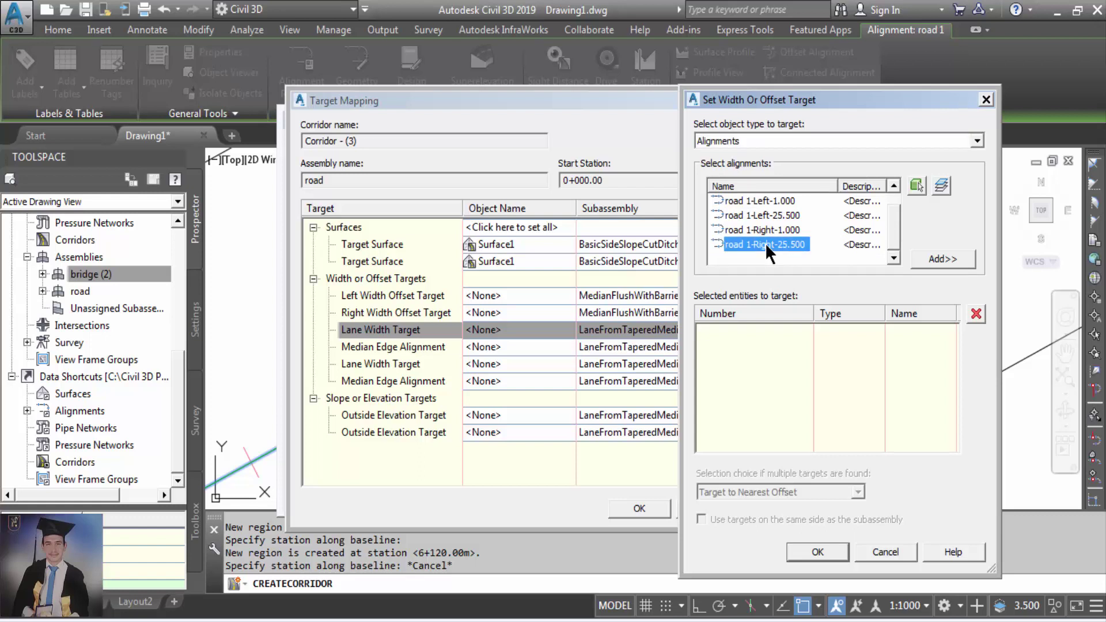
left_click(935, 261)
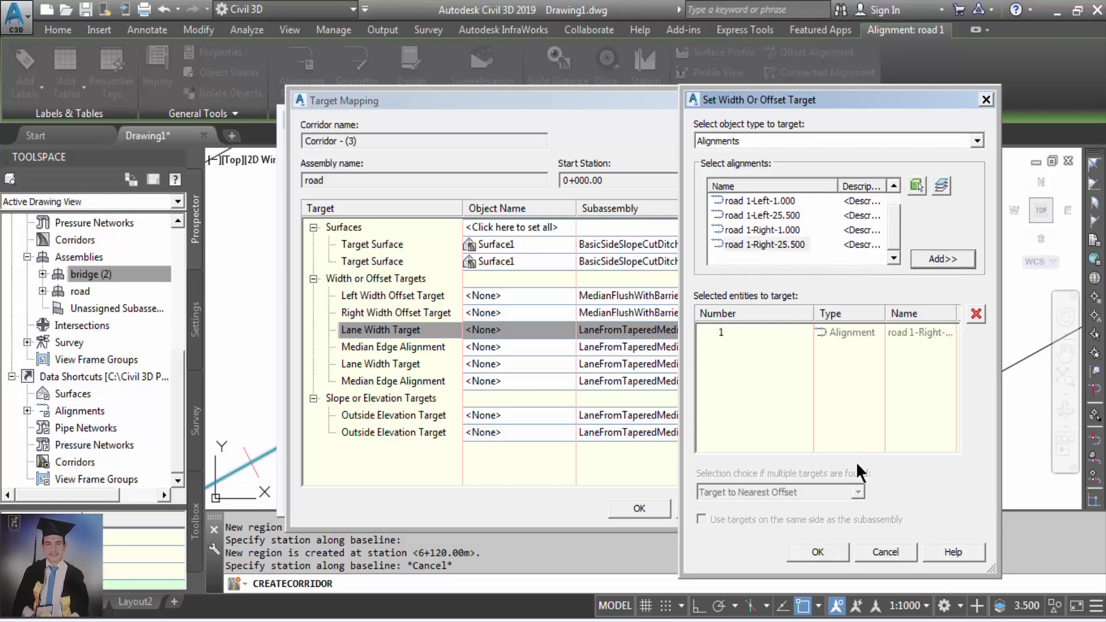
left_click(821, 548)
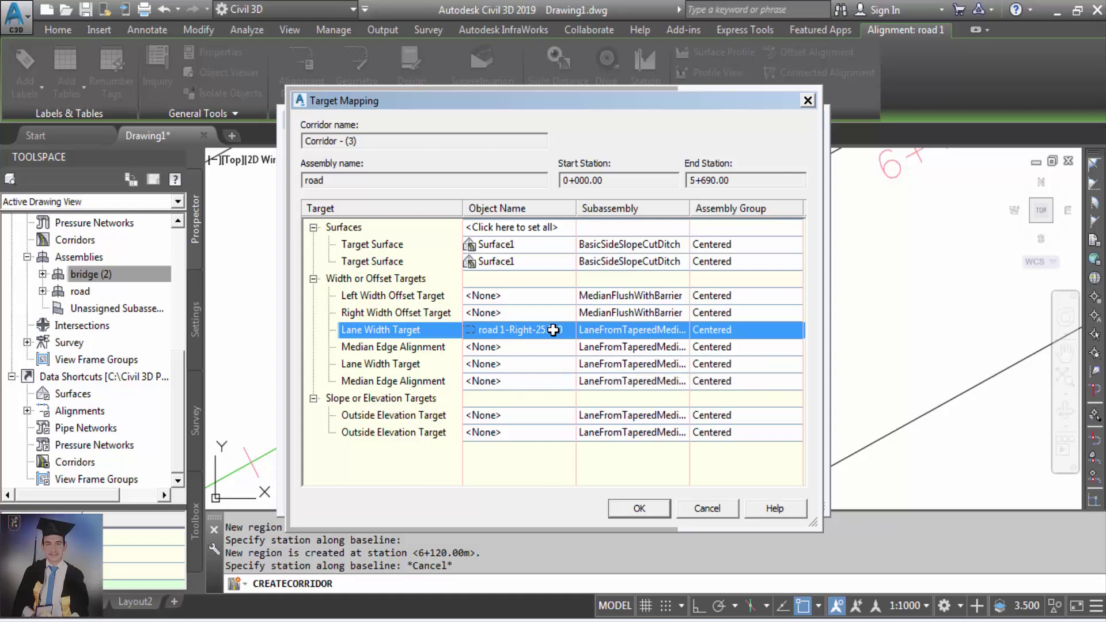
Map the first road region's second Lane Width Target to the road 1-Left-25.500 alignment and accept the target mapping.
left_click(526, 366)
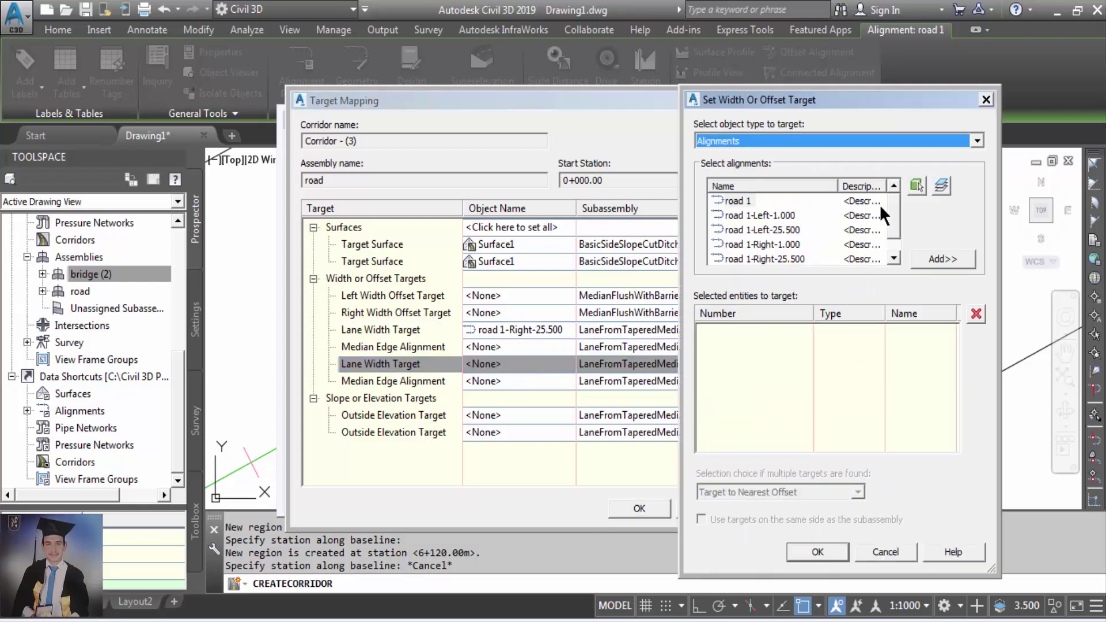
left_click_drag(894, 210, 894, 219)
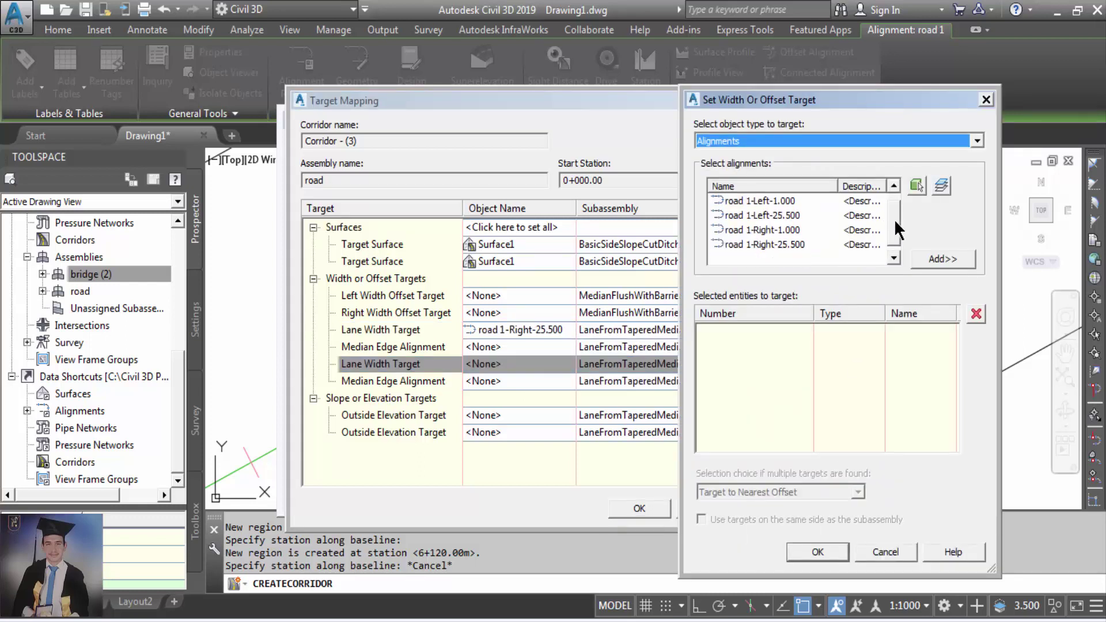
left_click(795, 218)
left_click(940, 258)
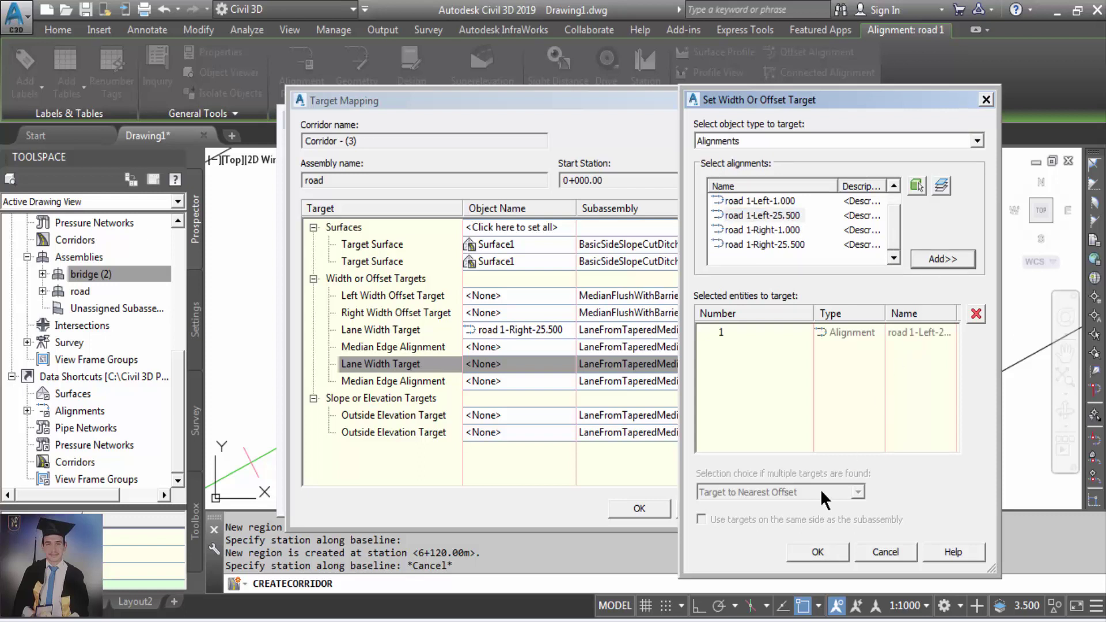
left_click(795, 553)
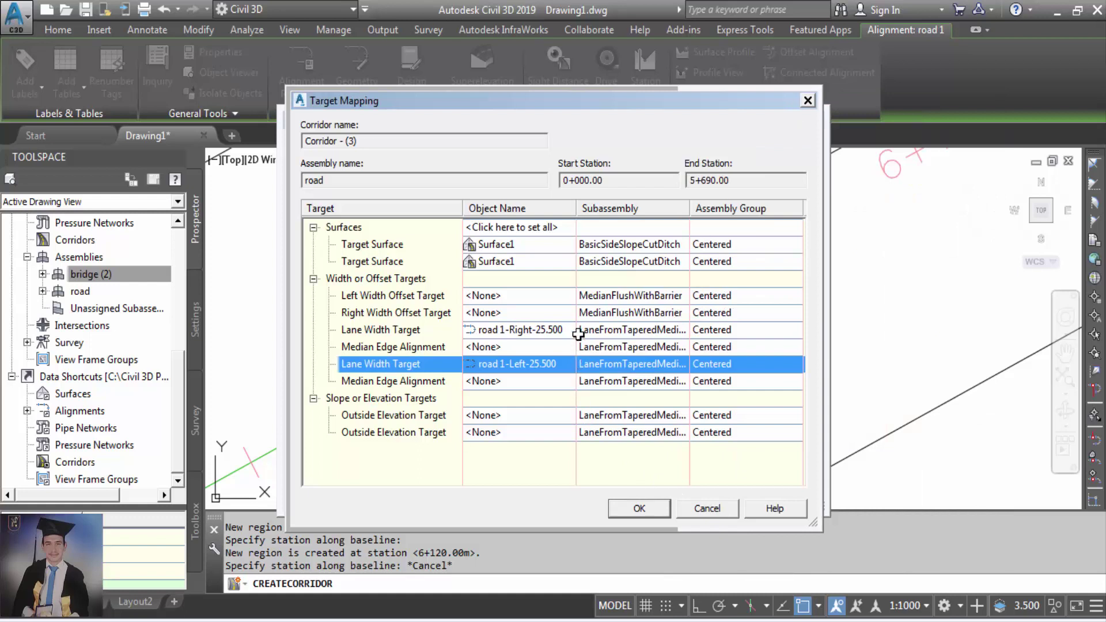
left_click(640, 509)
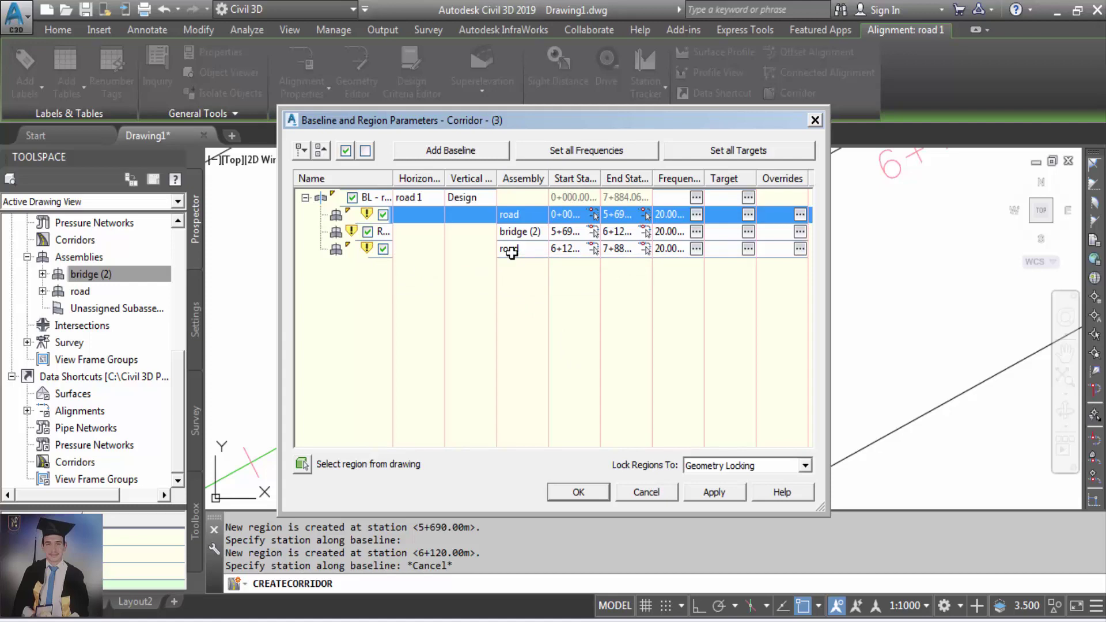
For the last road region (from 6+120 onward), map the first Lane Width Target to the road 1-Right-25.500 alignment.
left_click(748, 249)
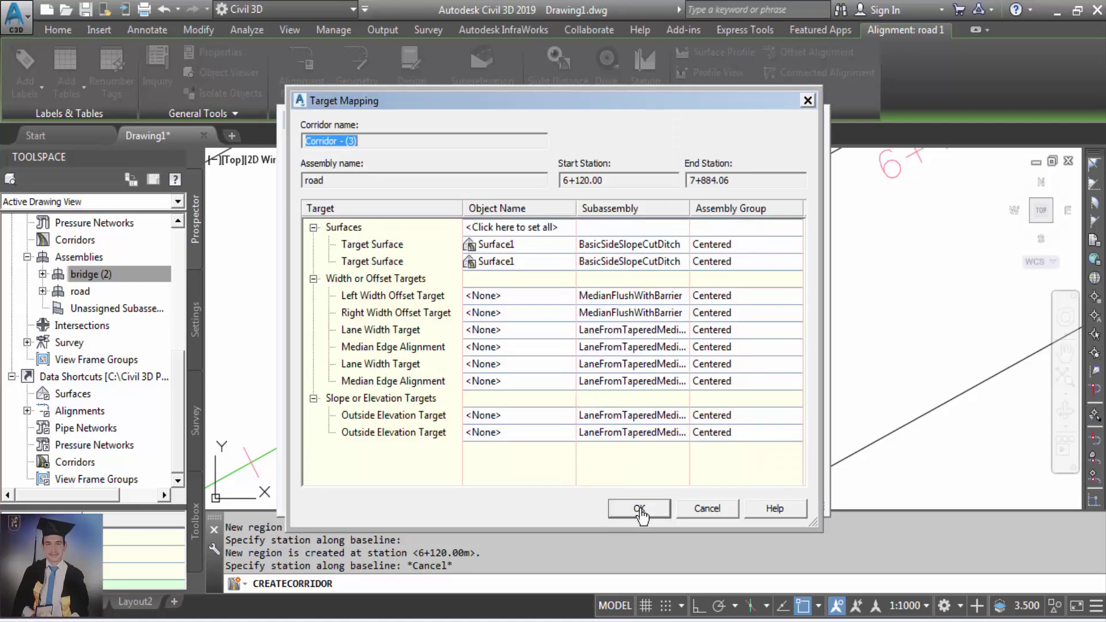
left_click(498, 330)
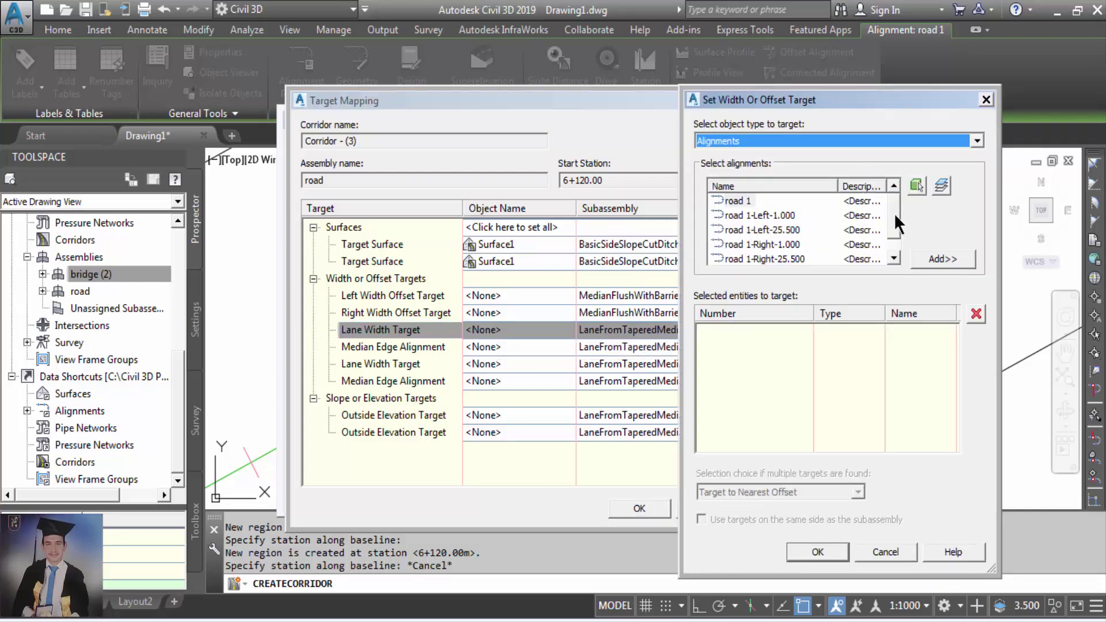
left_click_drag(895, 217, 897, 223)
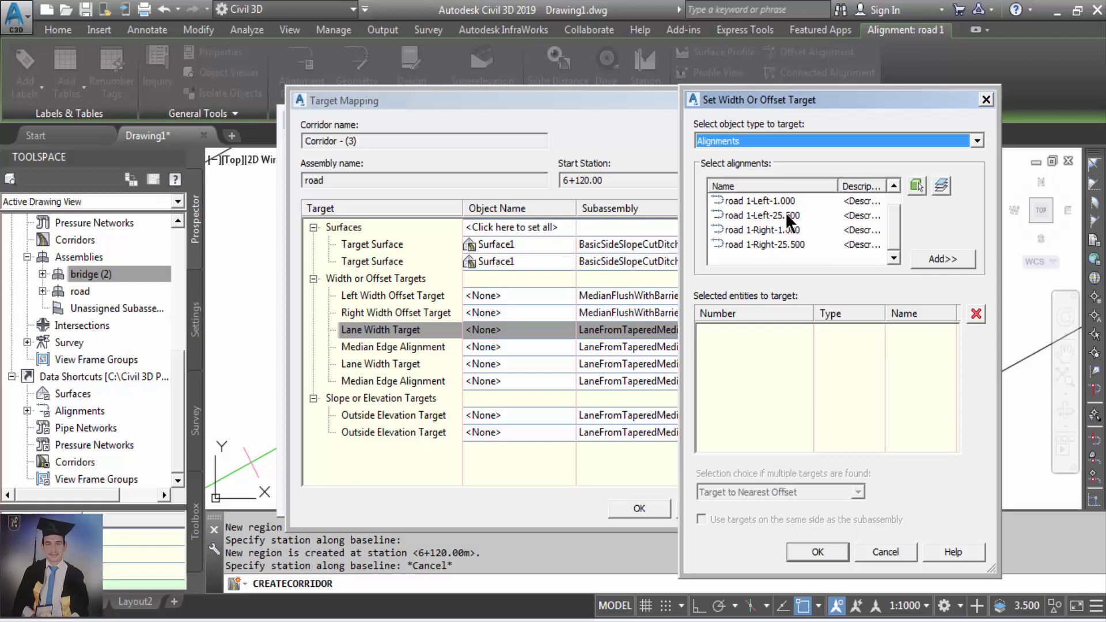
left_click(787, 244)
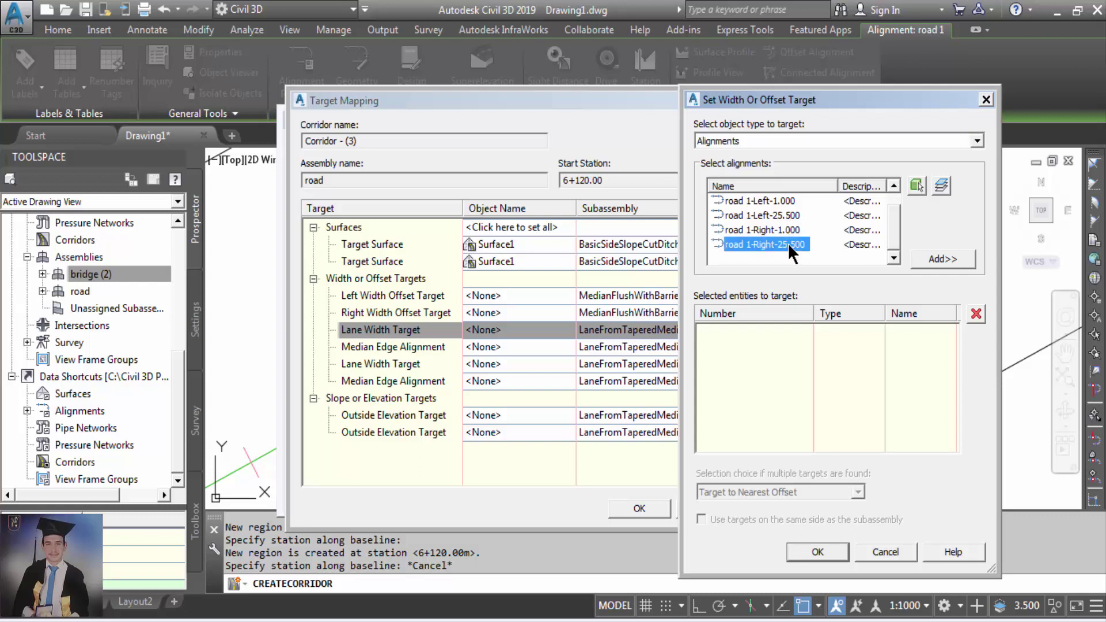
left_click(967, 257)
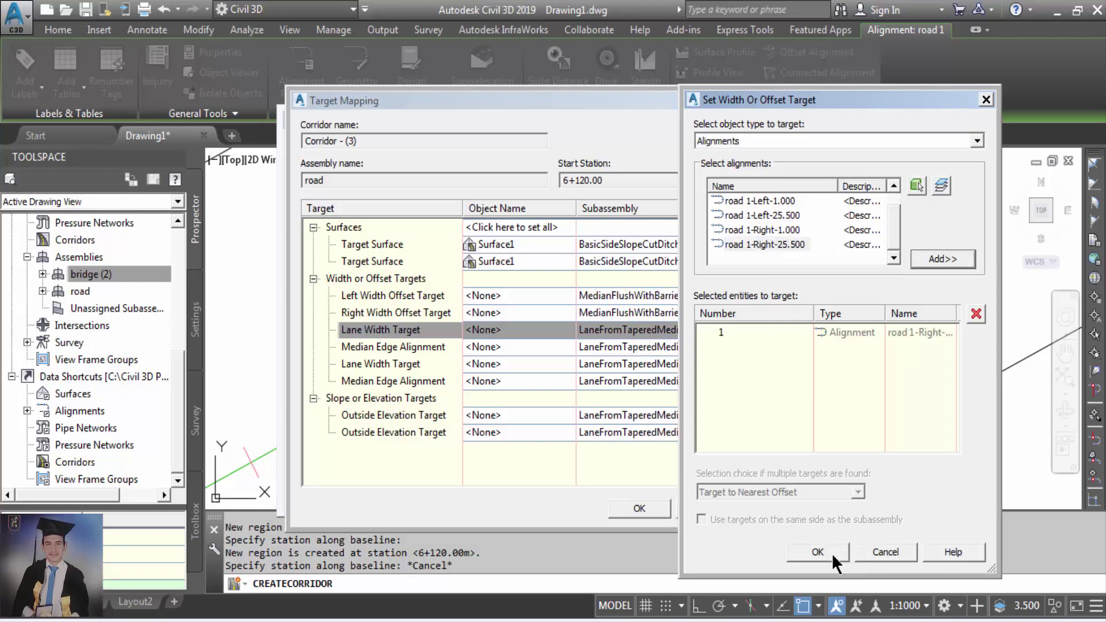
left_click(818, 552)
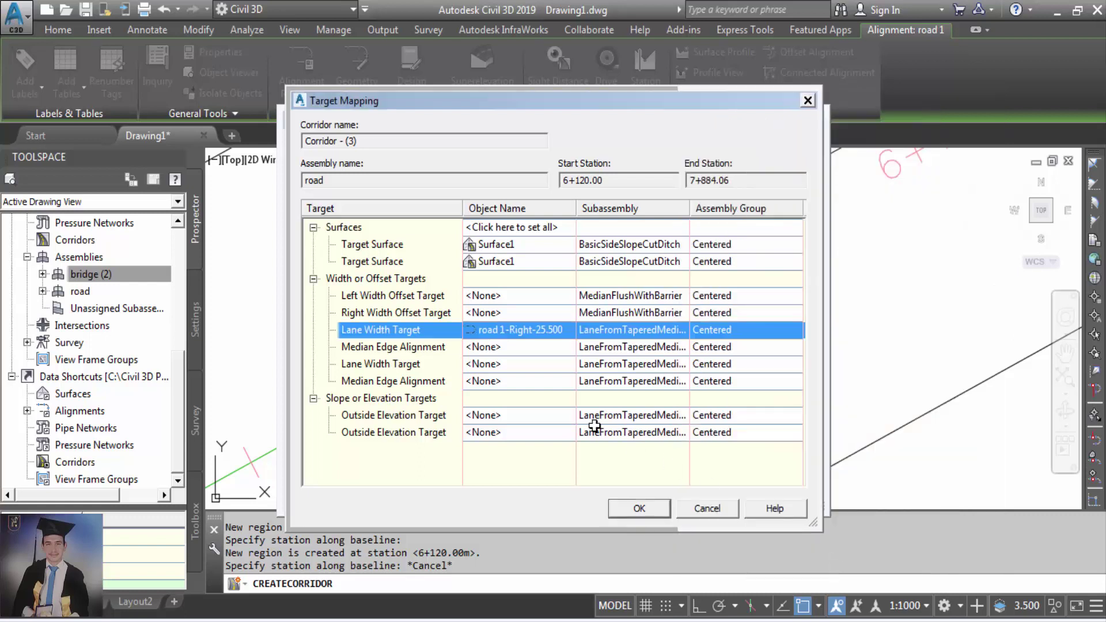
Map the last road region's second Lane Width Target to the road 1-Left-25.500 alignment and accept the target mapping.
left_click(511, 365)
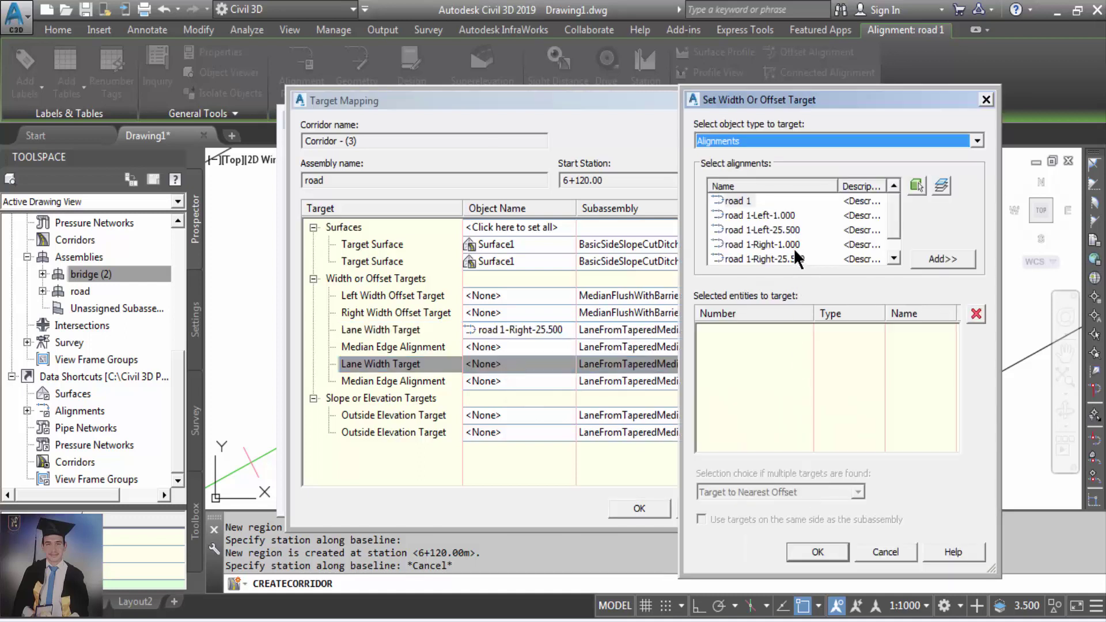
left_click(787, 230)
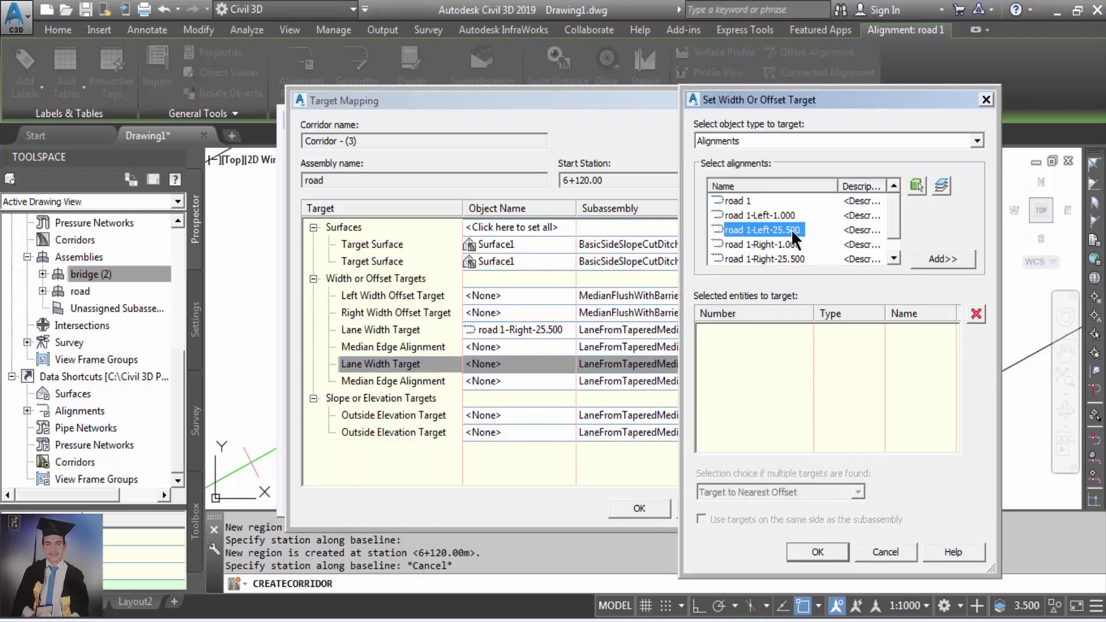
left_click(954, 259)
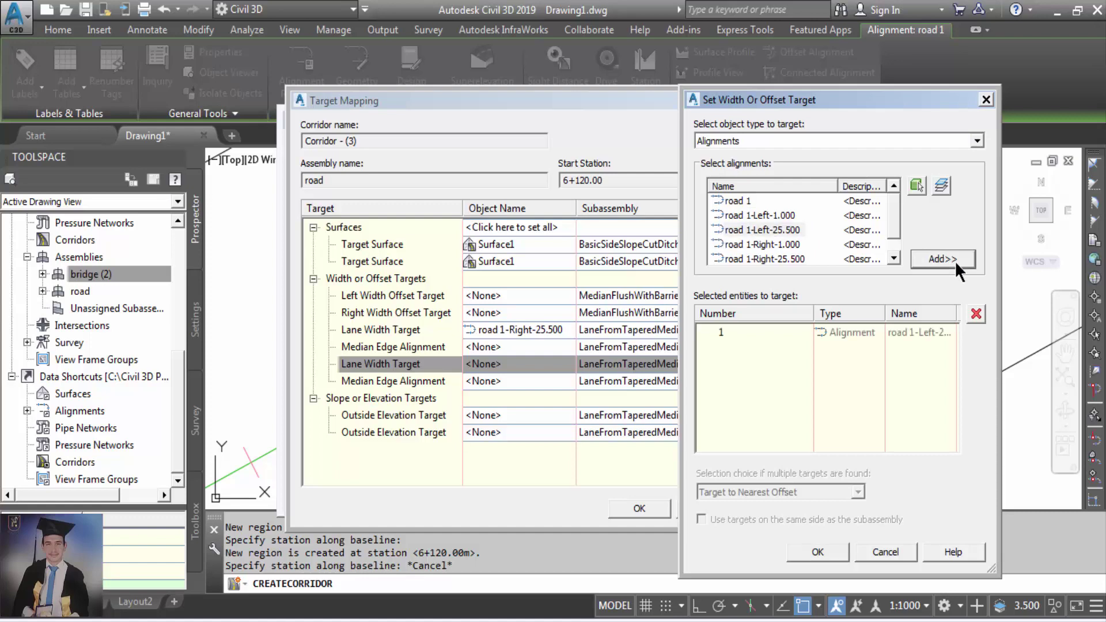
left_click(818, 552)
left_click(628, 507)
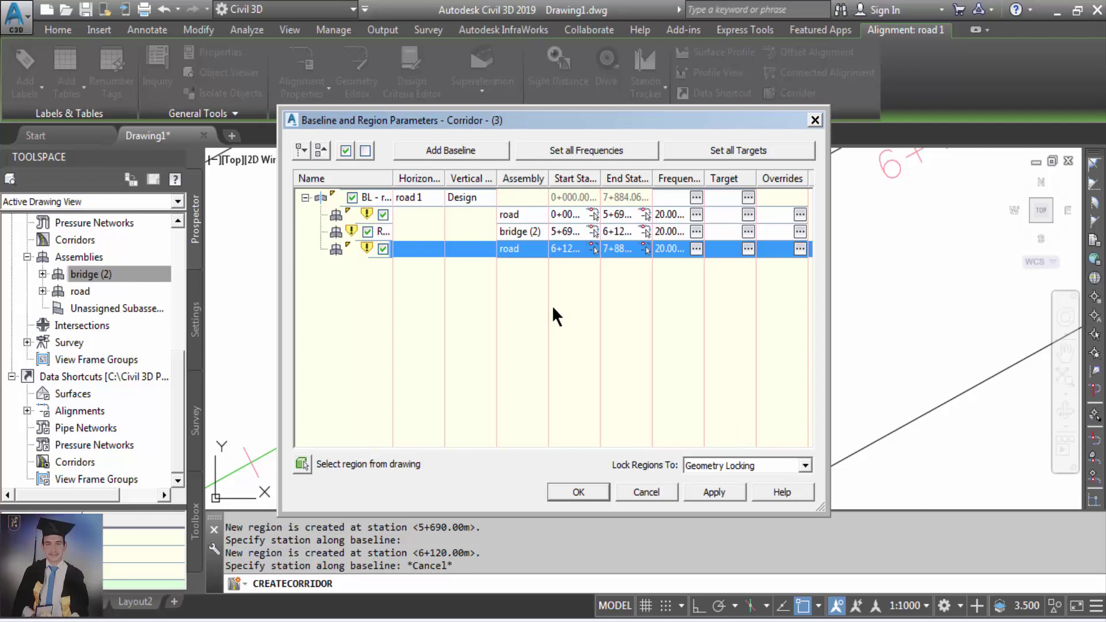
For the bridge (2) region, map the first Median Edge Alignment target to the road 1-Right-1.000 alignment.
left_click(749, 232)
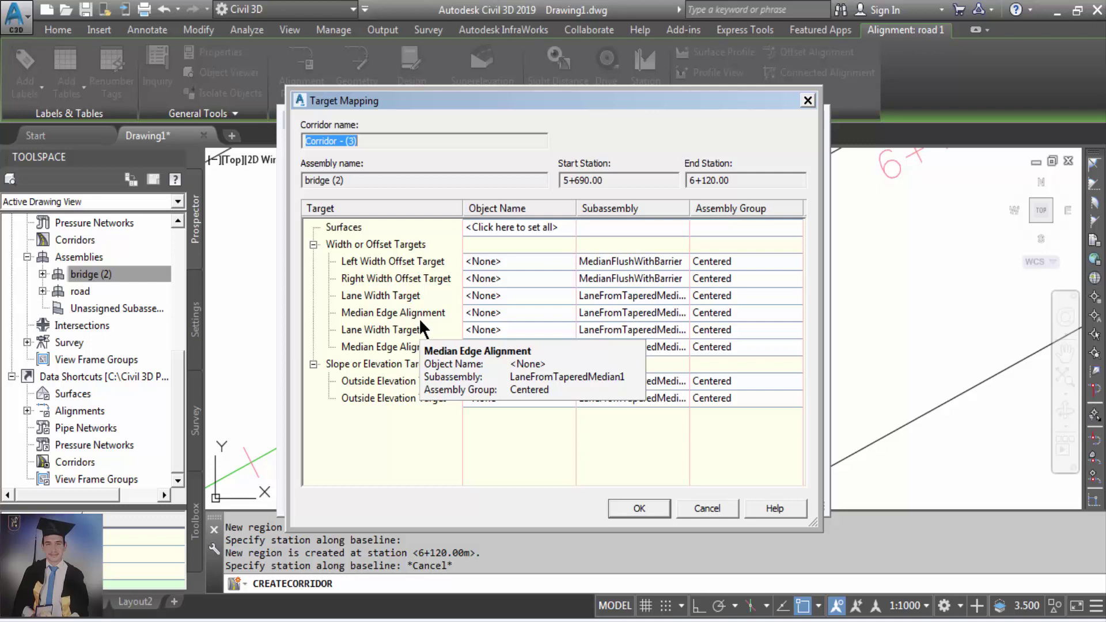
left_click(497, 316)
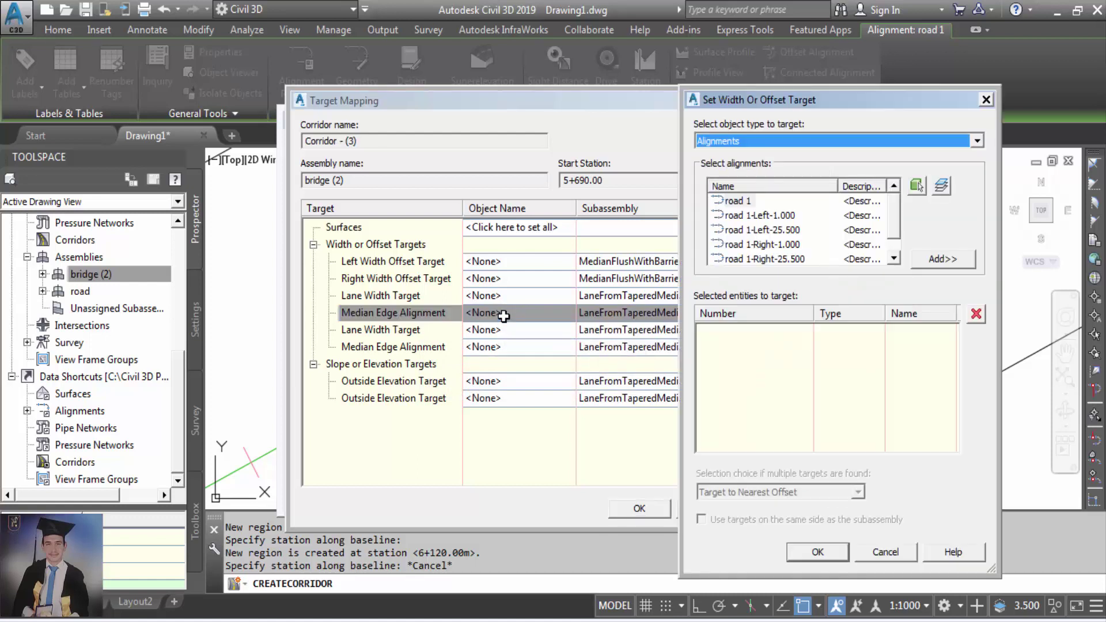
left_click(775, 245)
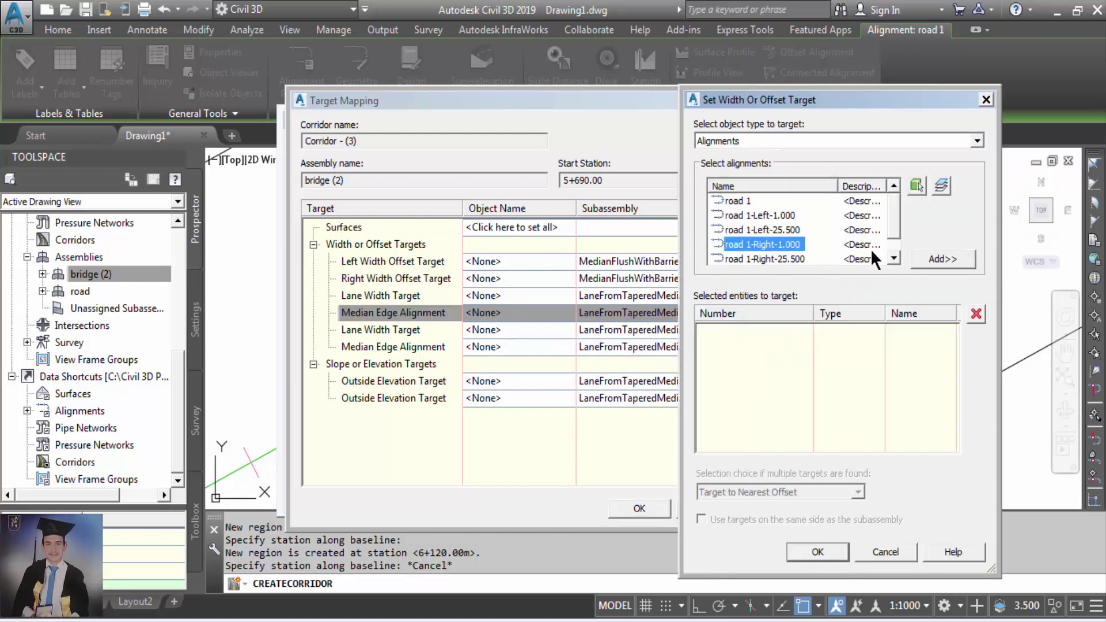
left_click(944, 258)
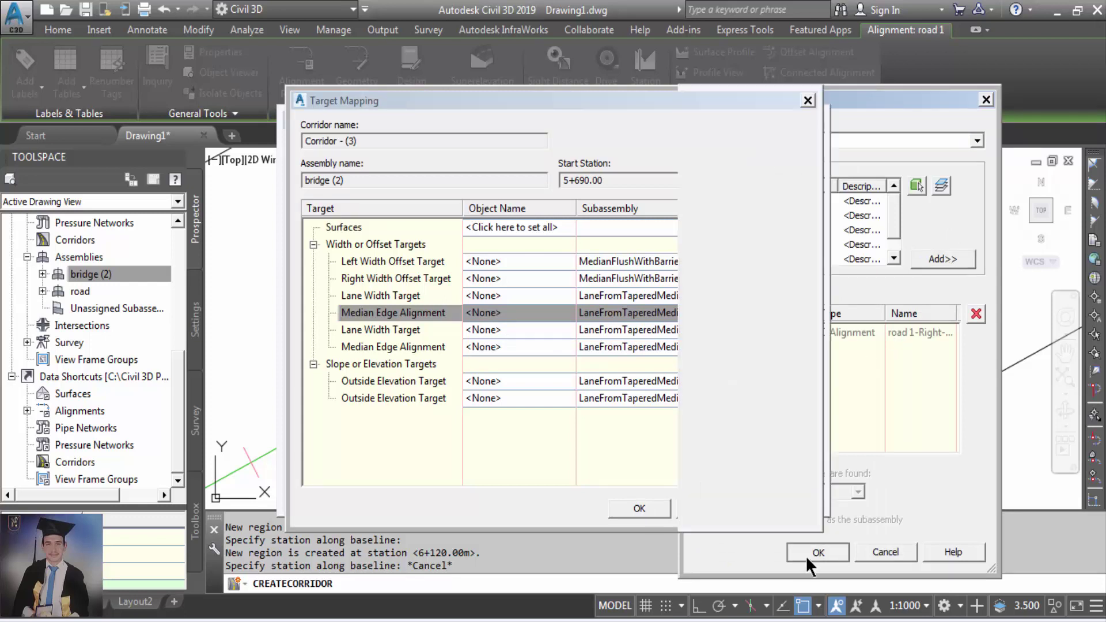
left_click(806, 553)
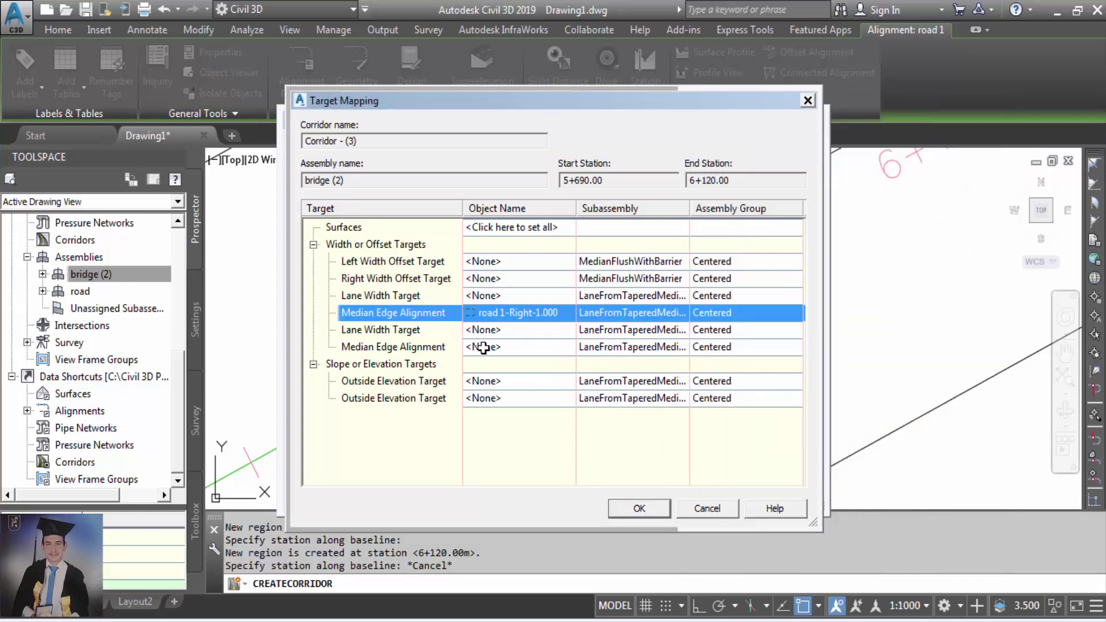
Map the bridge region's second Median Edge Alignment target to road 1-Left-1.000 and accept the target mapping.
left_click(501, 348)
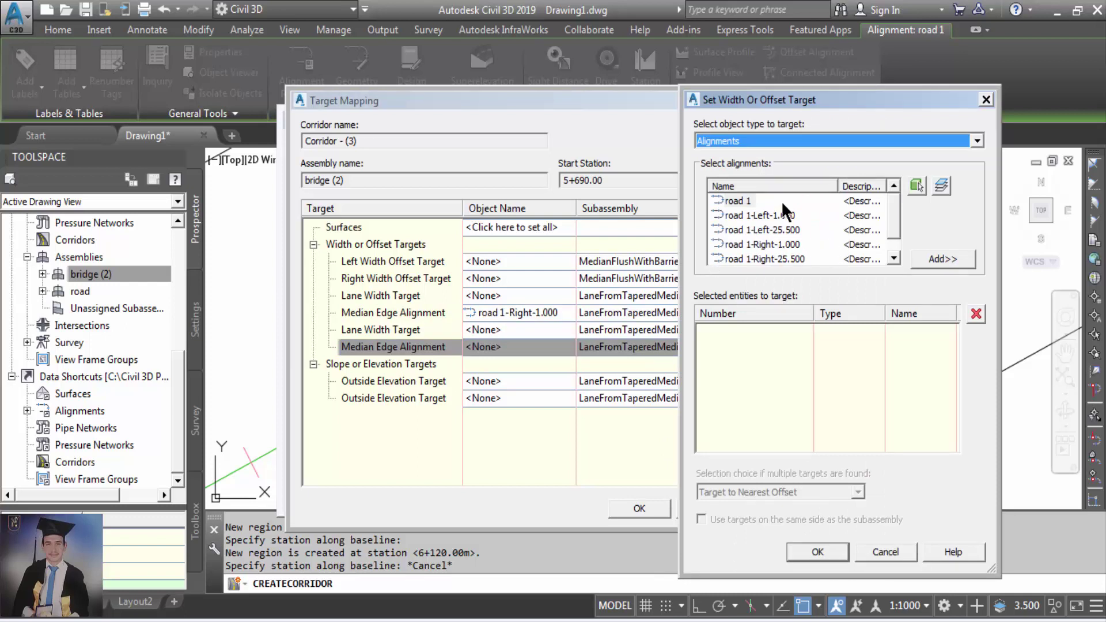
left_click(791, 222)
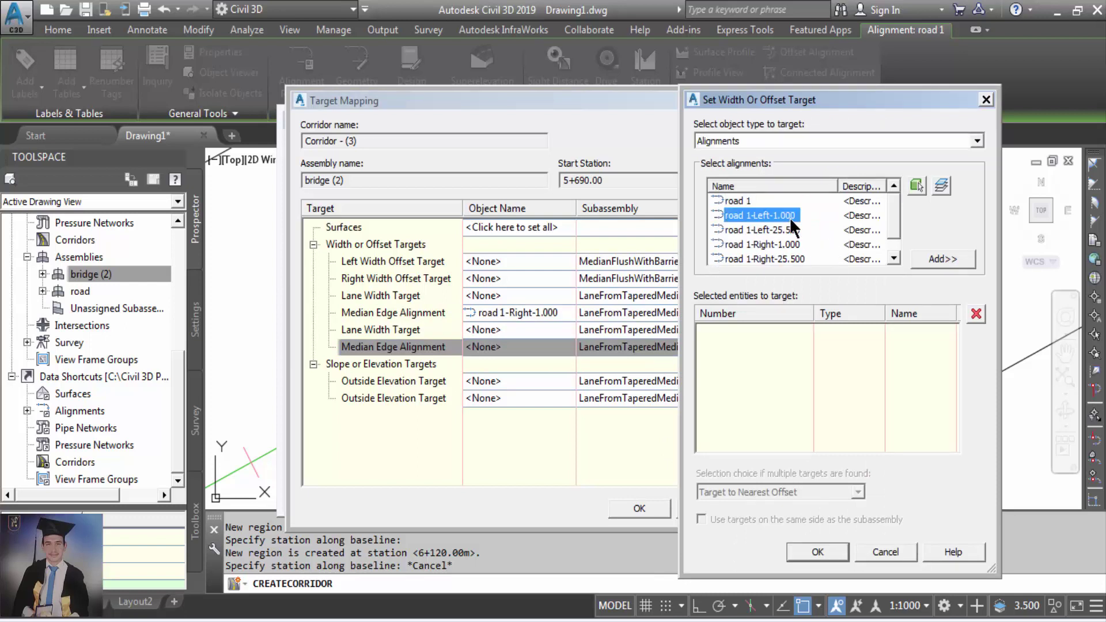
left_click(928, 258)
left_click(844, 551)
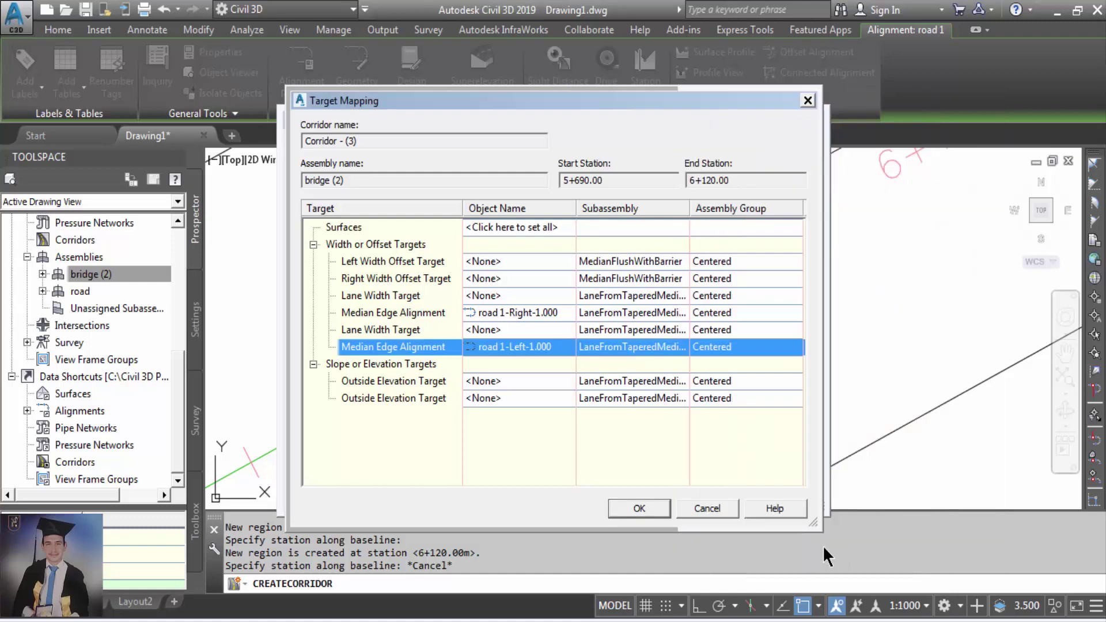
left_click(624, 510)
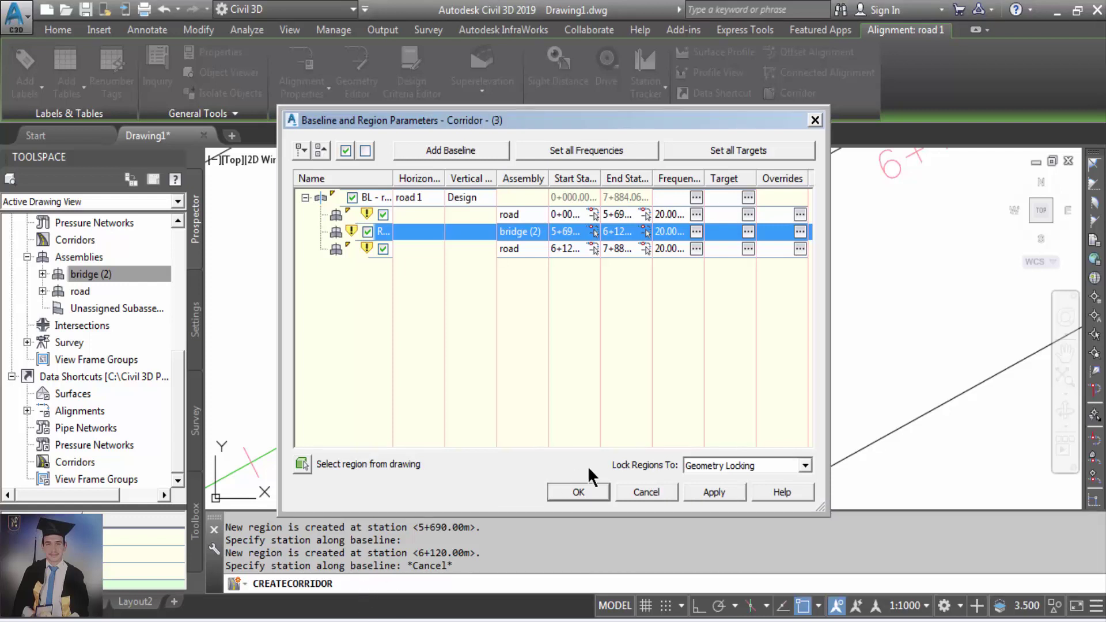
Accept the baseline and region parameters, rebuild the corridor, and inspect its widening near the curve around station 1+480.
left_click(593, 491)
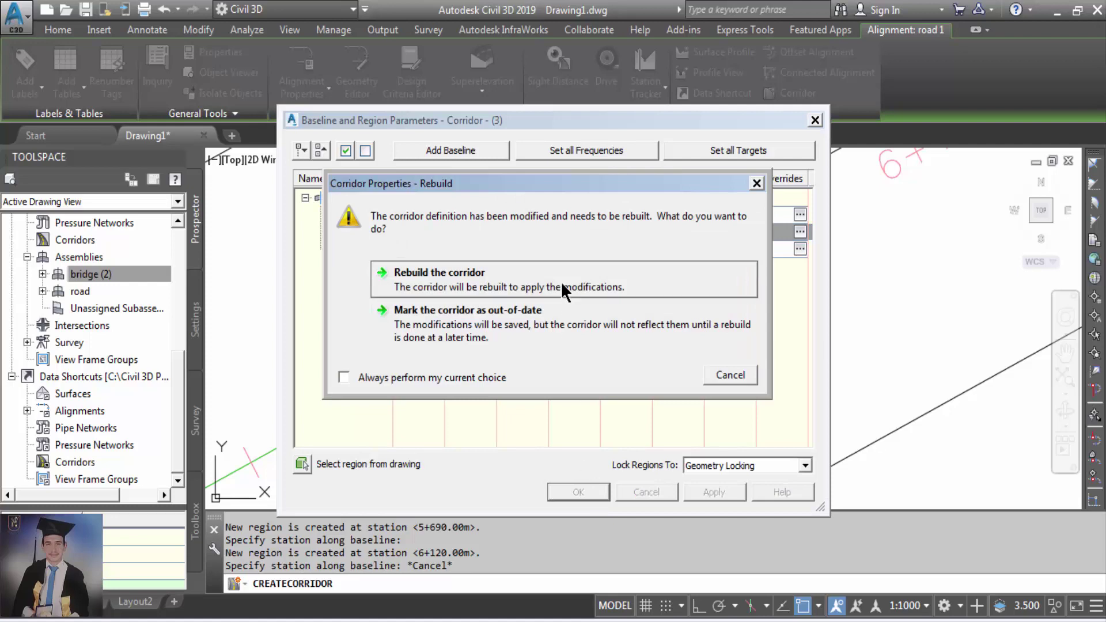
left_click(561, 282)
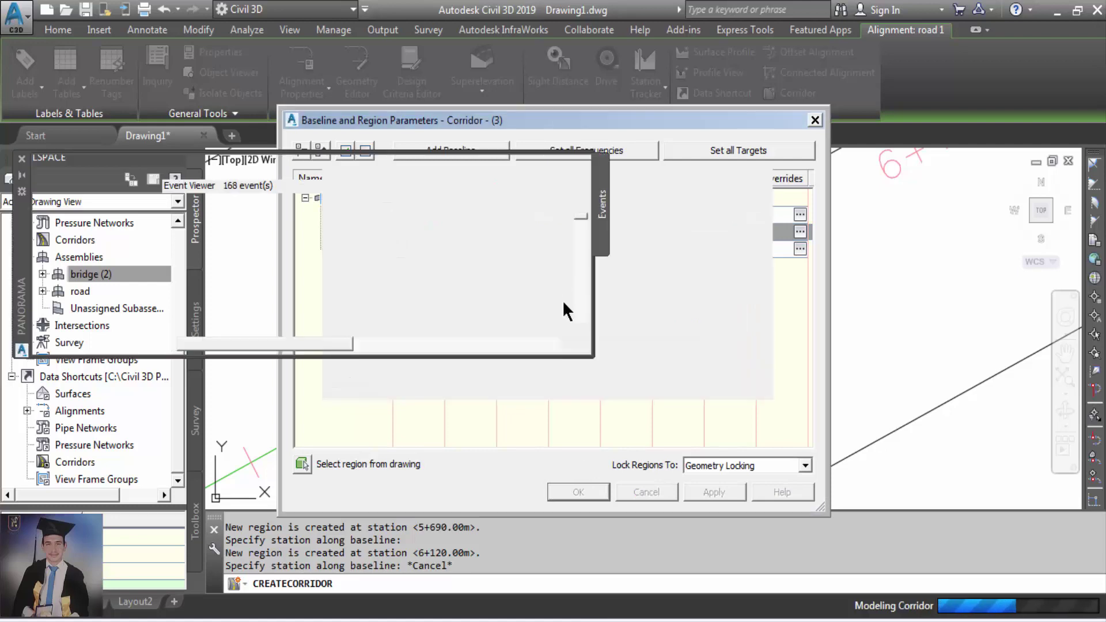
scroll(568, 390, "down", 5)
scroll(841, 251, "up", 5)
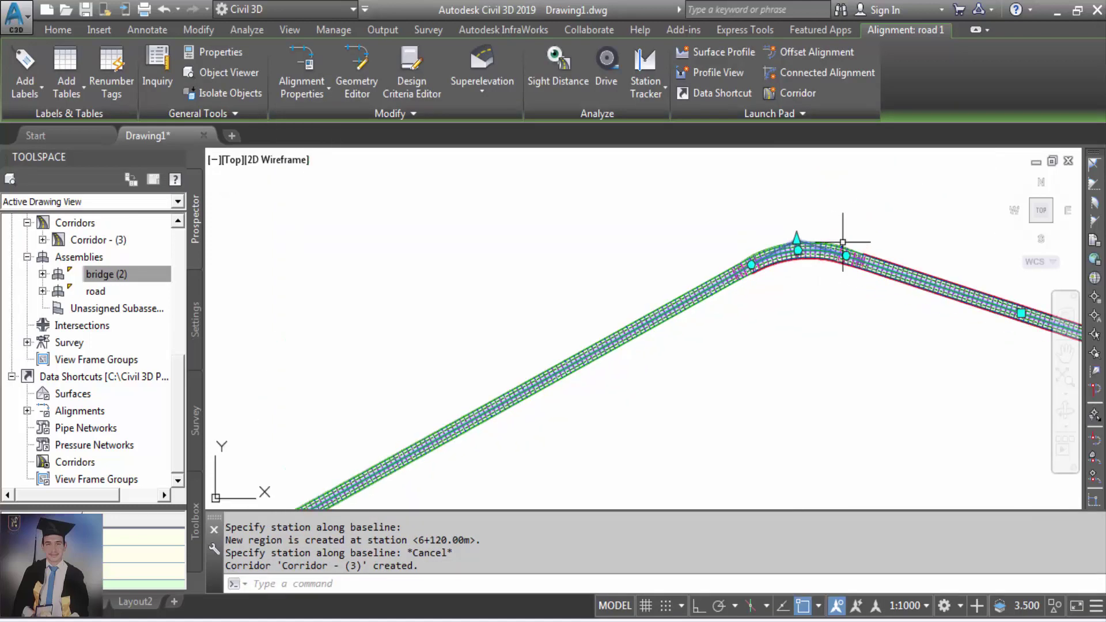
scroll(842, 257, "up", 2)
scroll(672, 353, "up", 2)
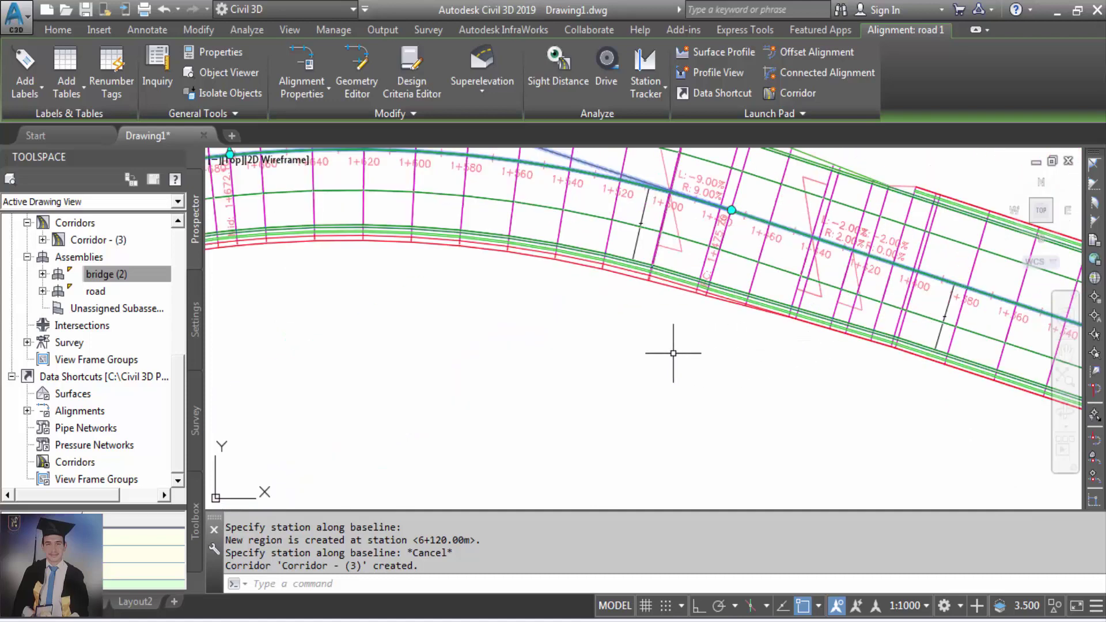
scroll(788, 243, "up", 4)
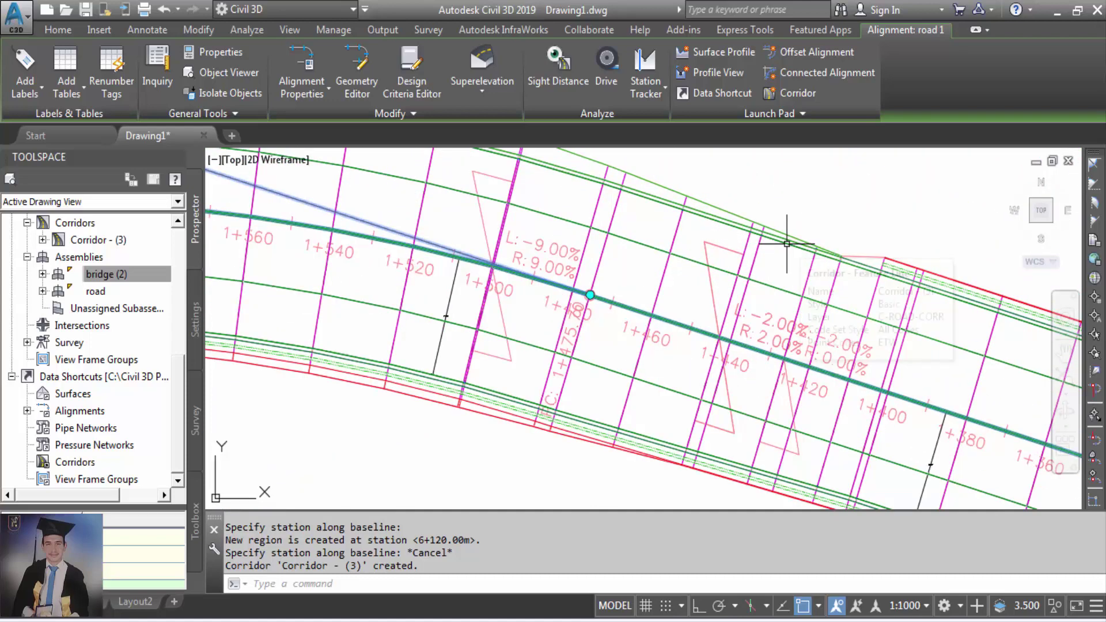
Examine the corridor's outer lane edges against the width dimension lines near stations 1+510 and 1+380 and along the curve.
scroll(440, 371, "up", 6)
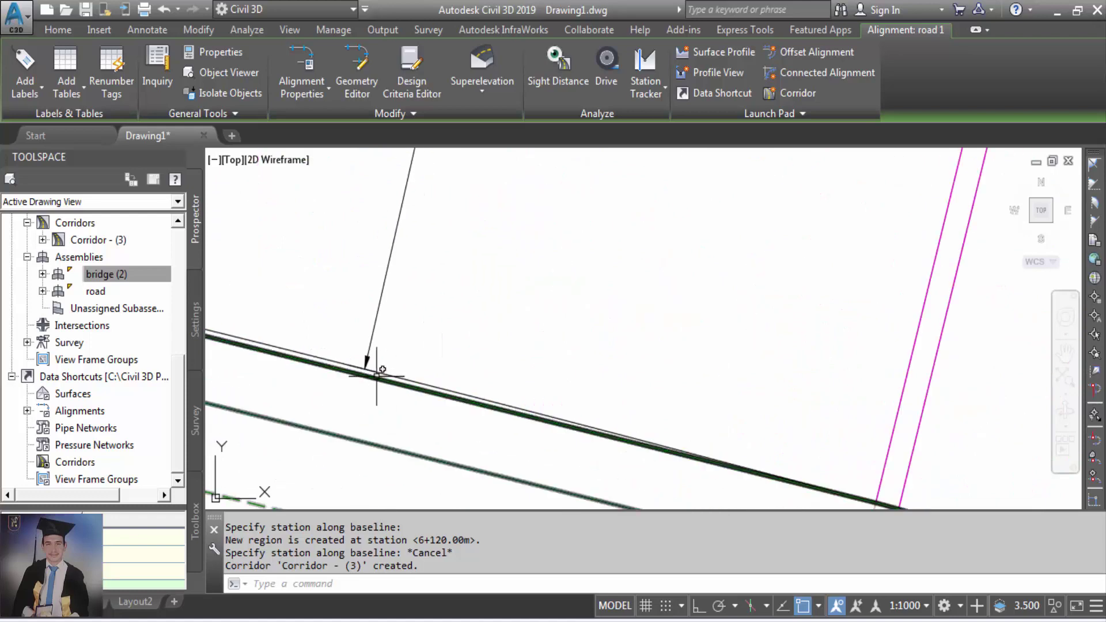
scroll(360, 378, "down", 5)
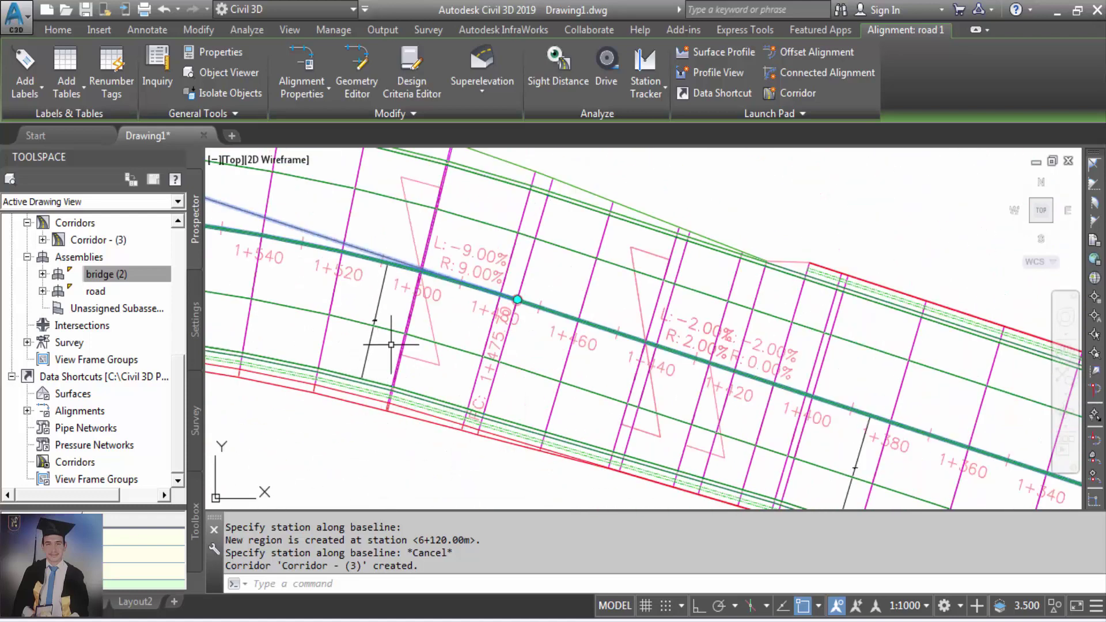
scroll(384, 346, "down", 3)
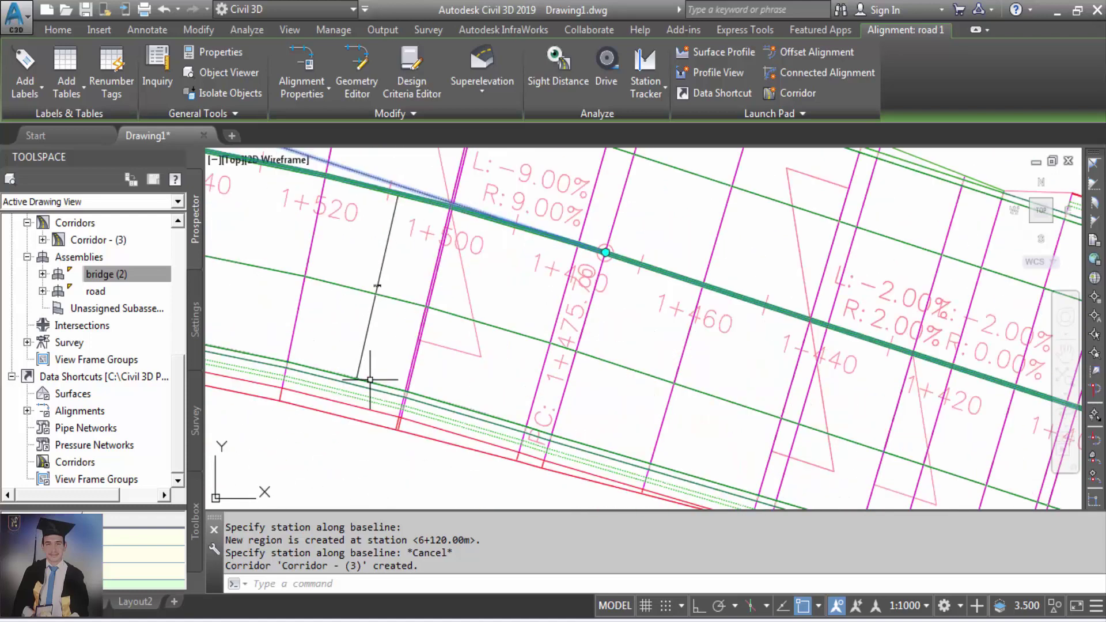
scroll(751, 453, "up", 5)
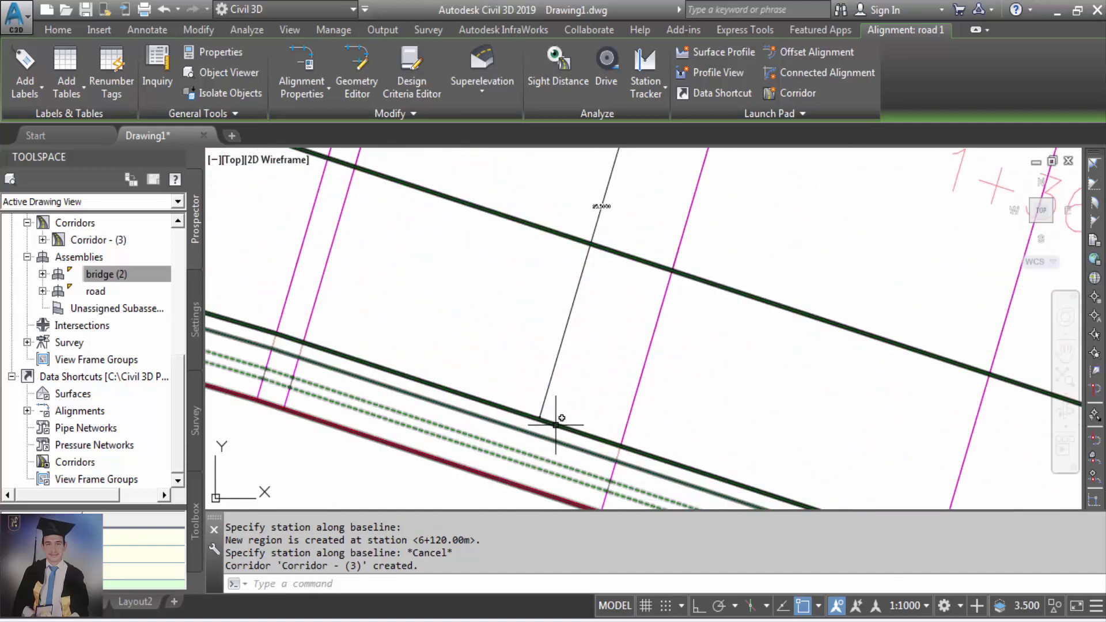
scroll(556, 425, "down", 5)
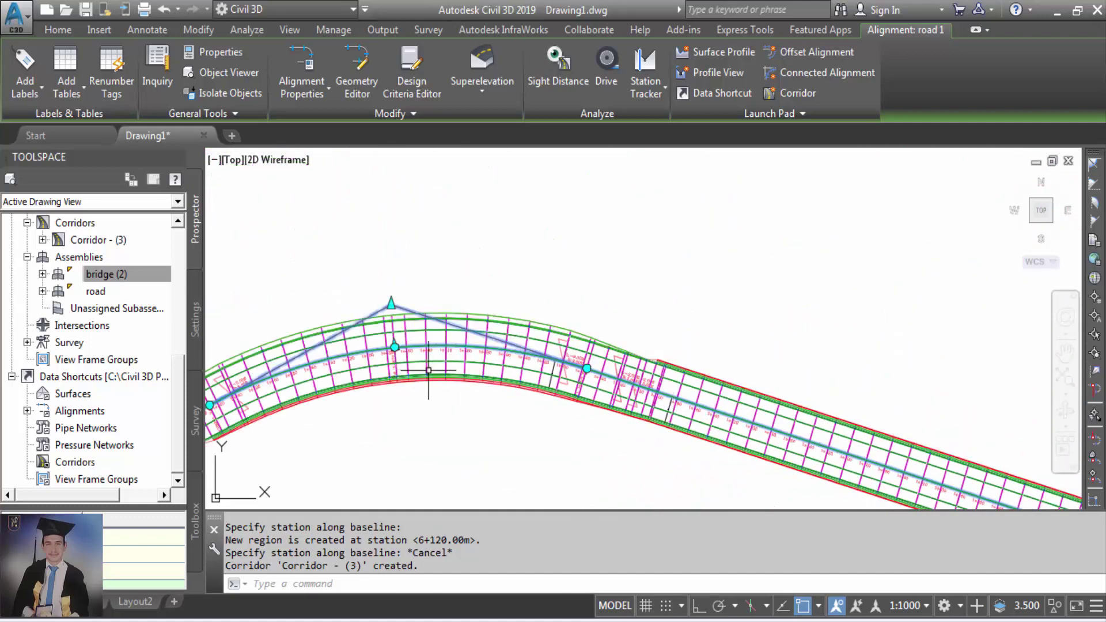
scroll(438, 375, "up", 4)
scroll(876, 385, "down", 5)
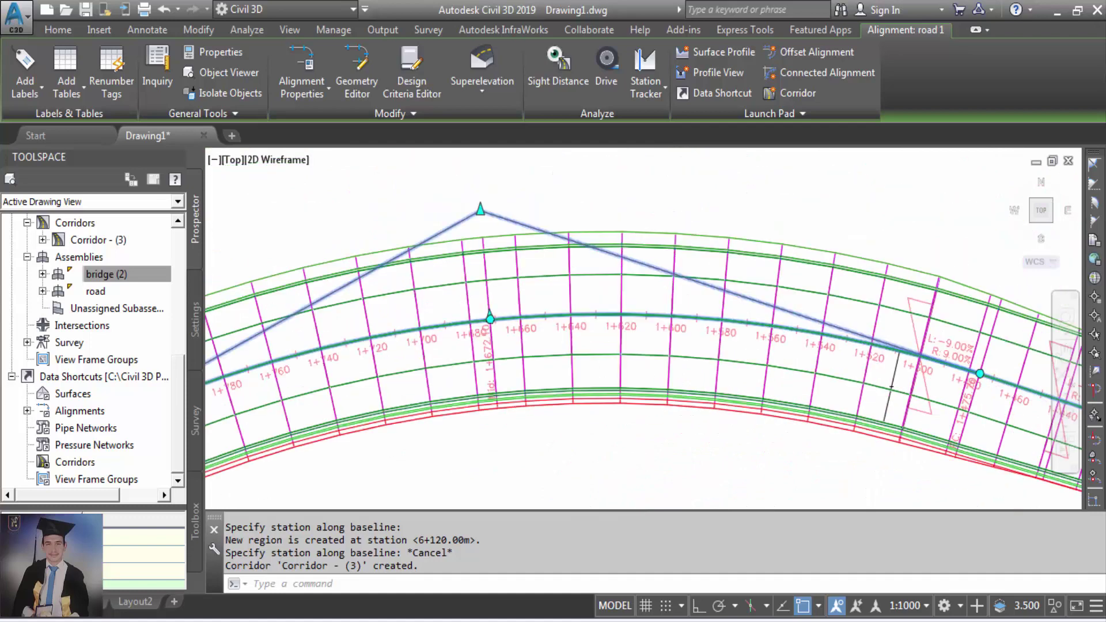
scroll(852, 325, "down", 4)
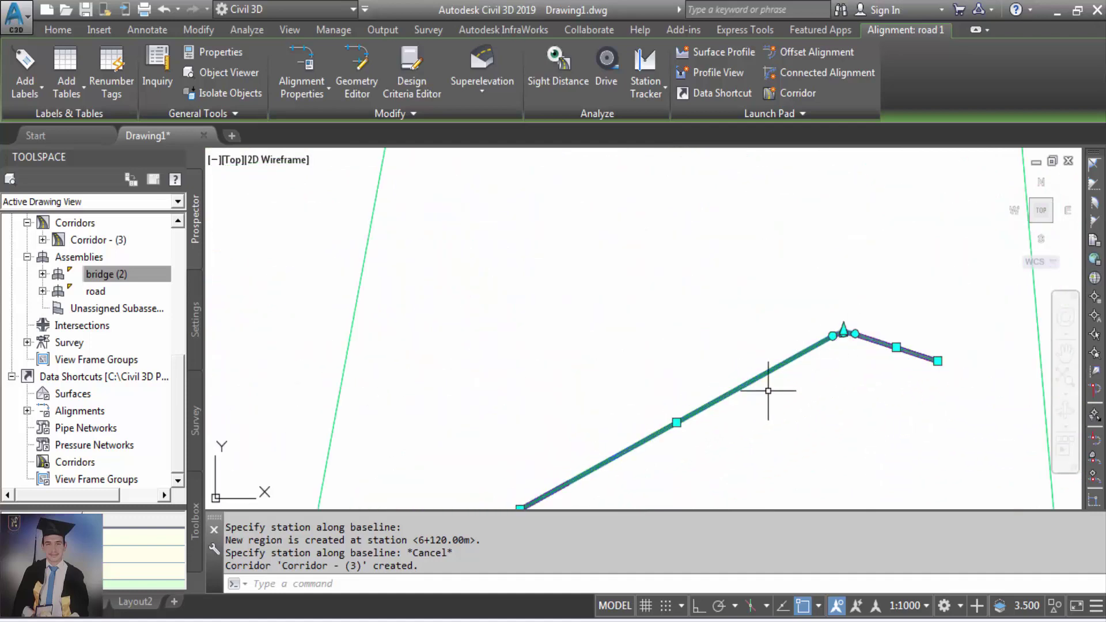
Examine the transition between the road and bridge regions around station 5+700, comparing lane edges and median on both sides.
scroll(765, 392, "up", 7)
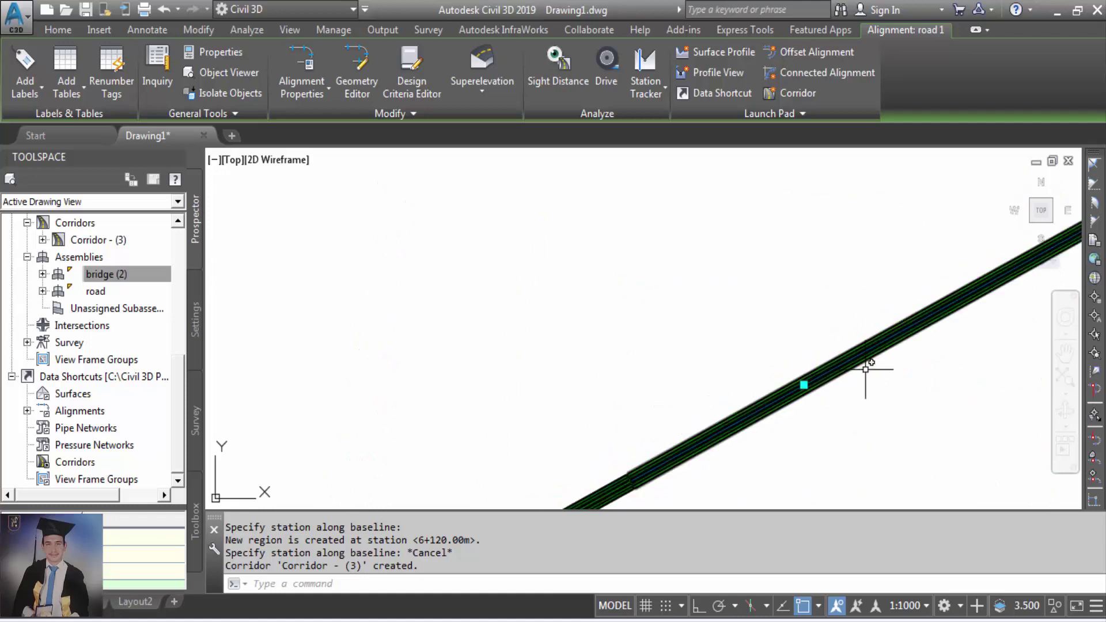
scroll(639, 464, "up", 4)
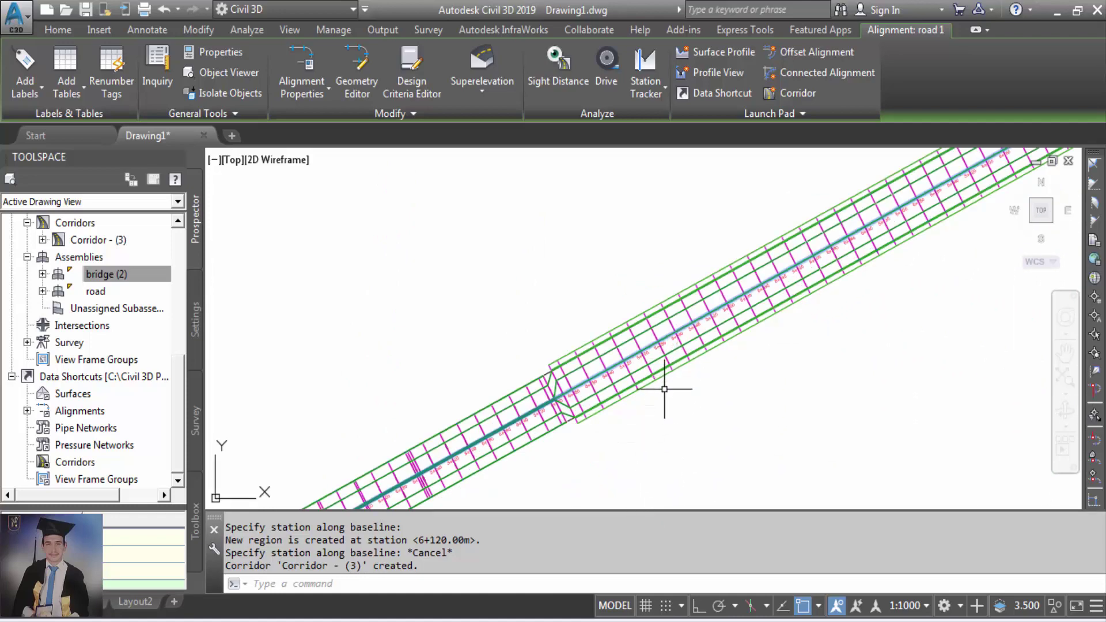
scroll(661, 400, "up", 4)
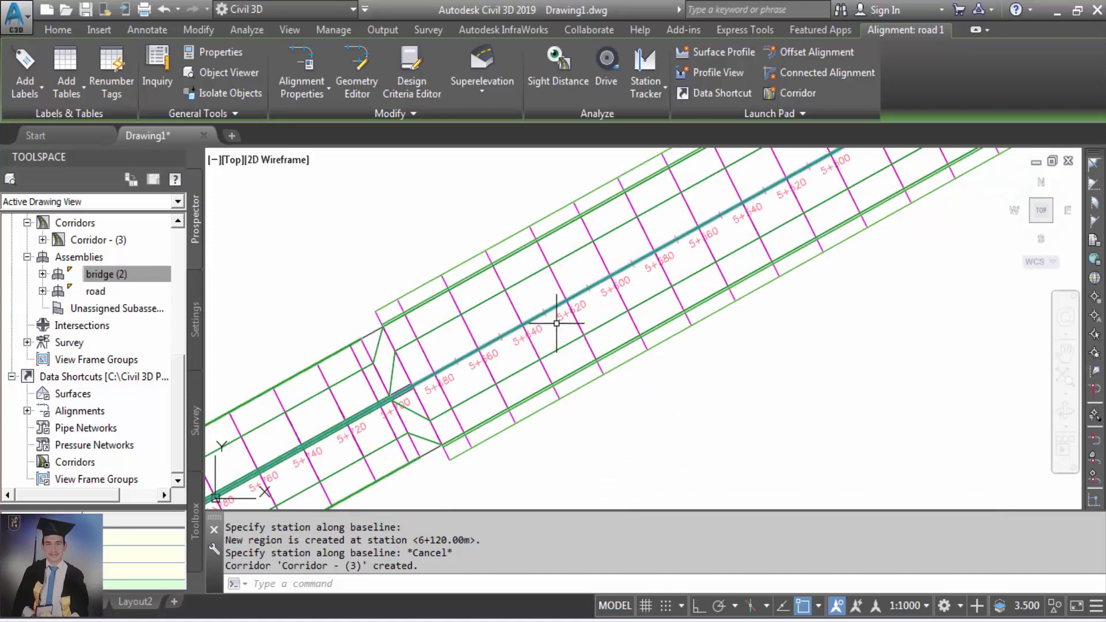
scroll(506, 396, "down", 5)
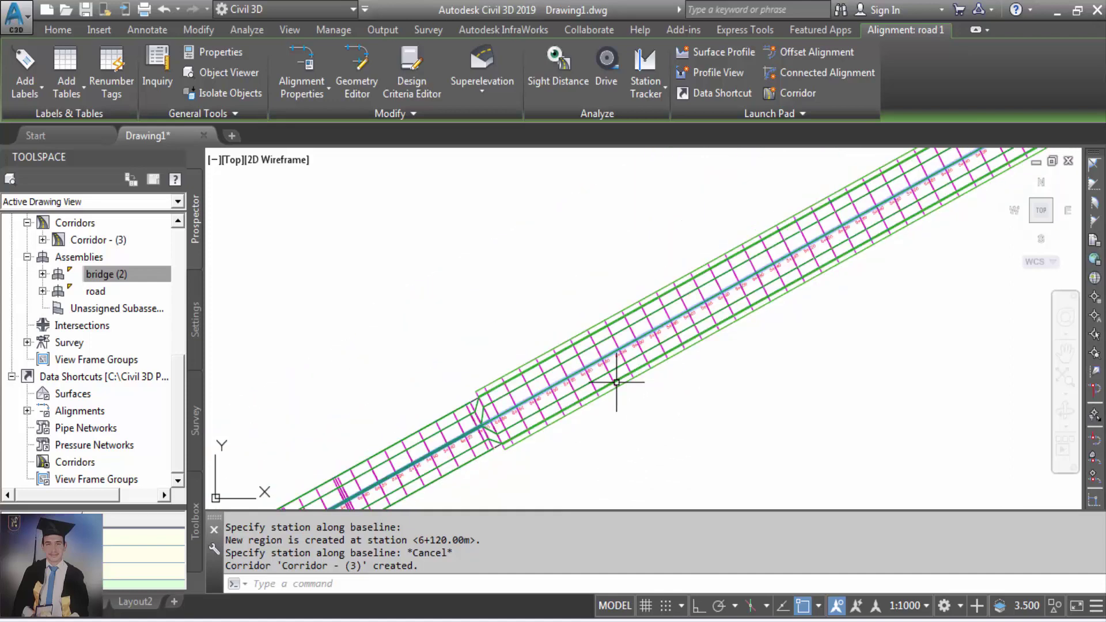
scroll(496, 427, "down", 3)
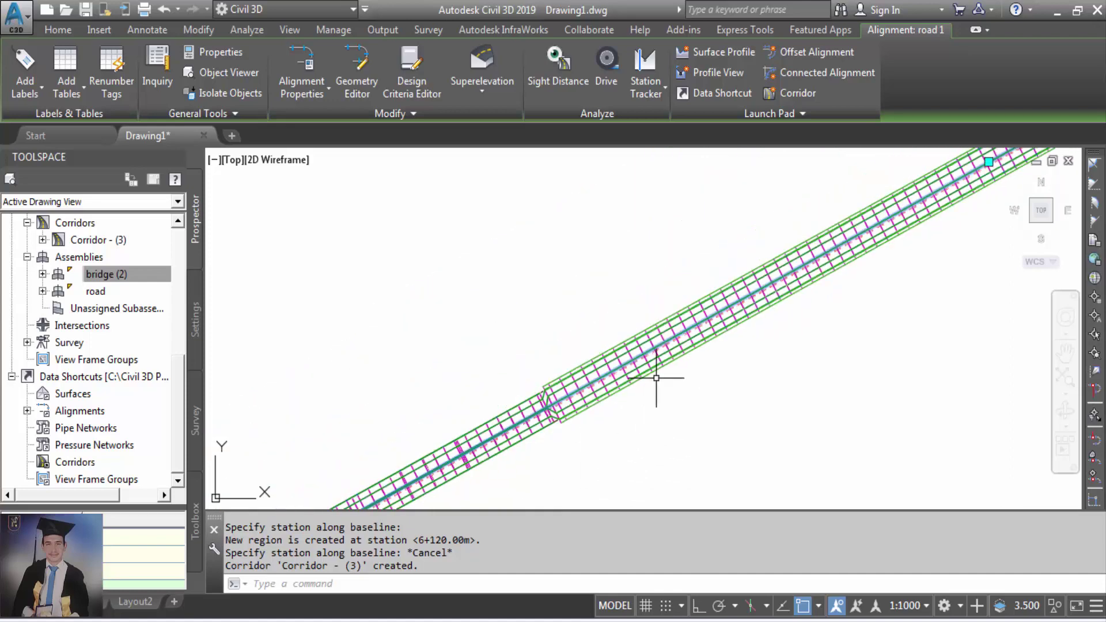
scroll(532, 439, "up", 3)
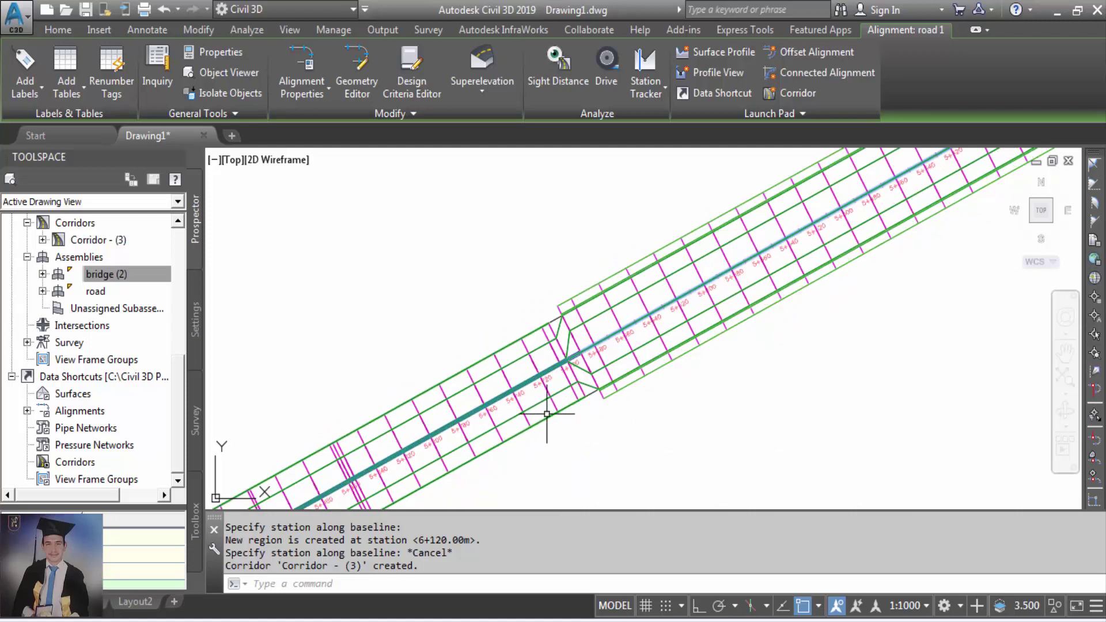
scroll(547, 421, "up", 2)
scroll(576, 351, "down", 2)
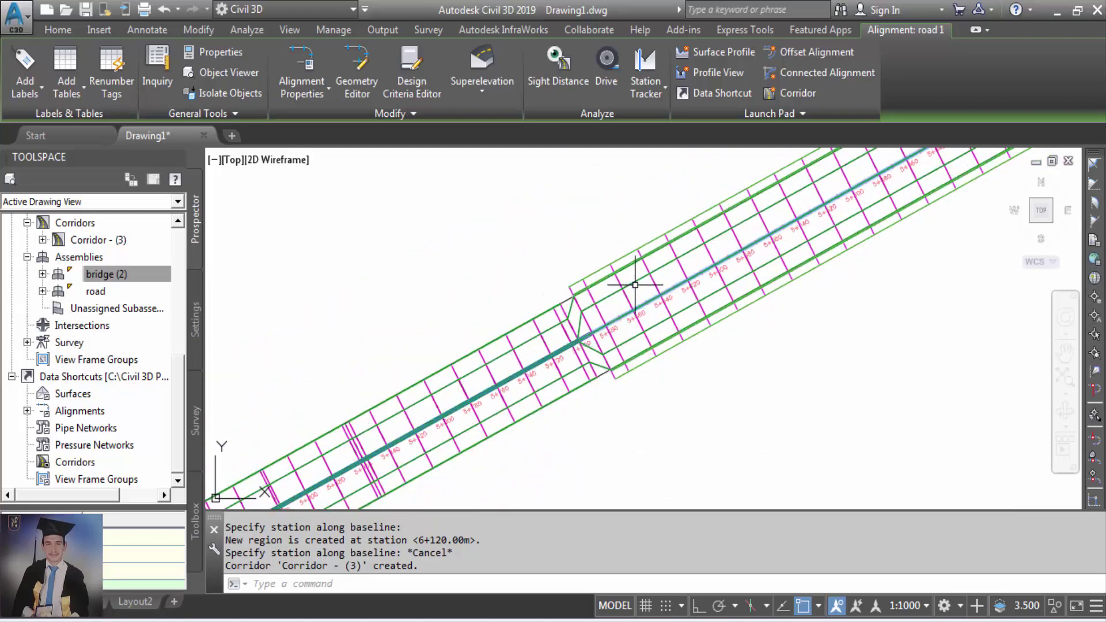
scroll(634, 289, "up", 3)
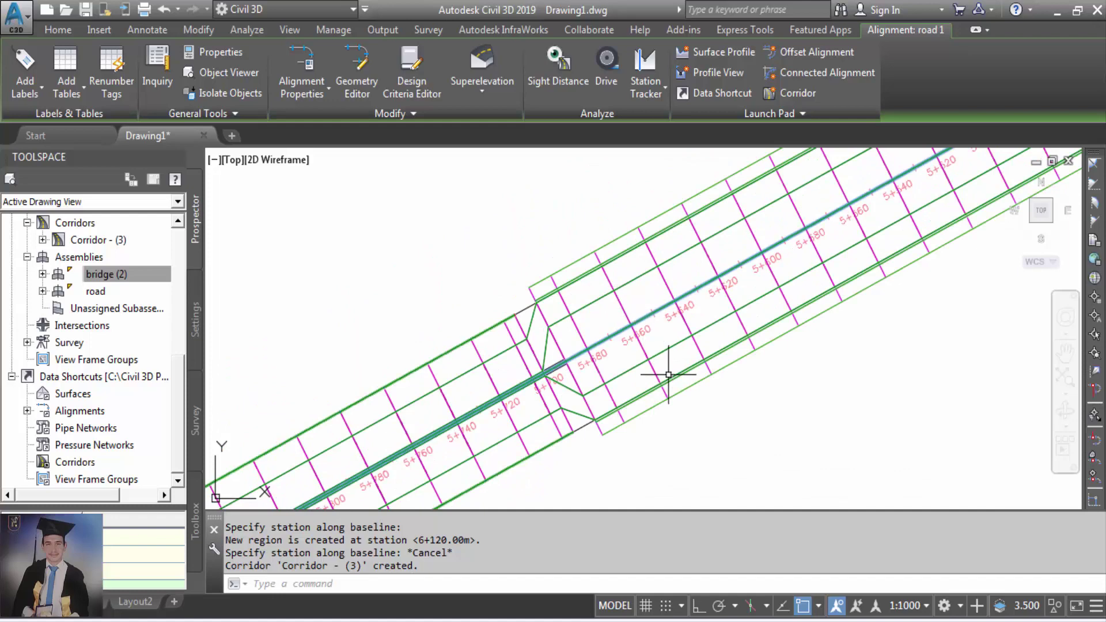
scroll(657, 322, "up", 5)
scroll(639, 294, "down", 6)
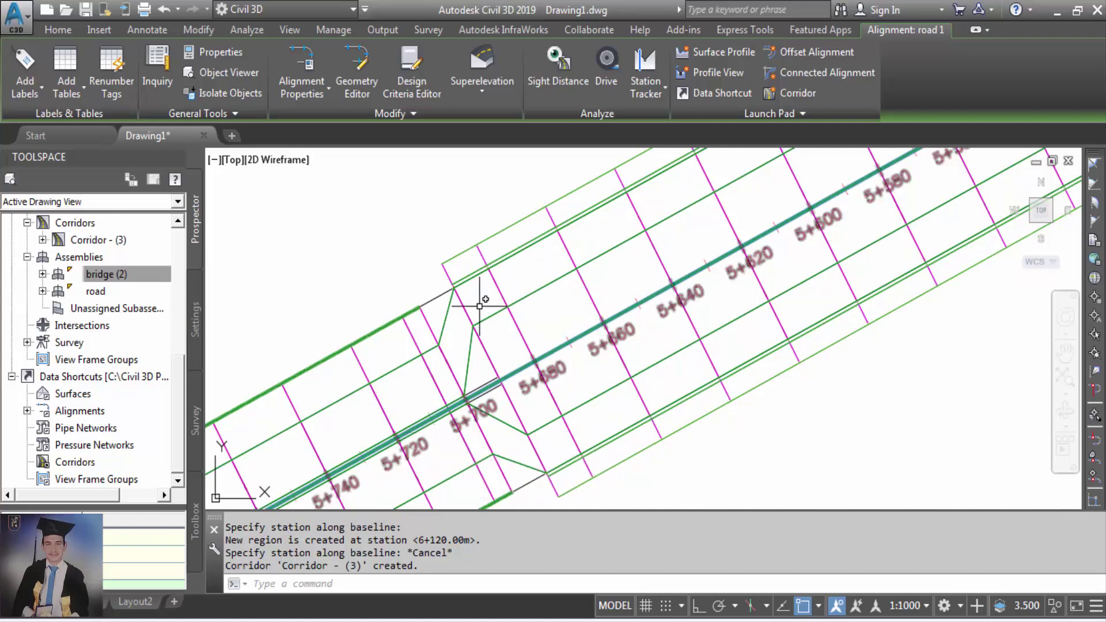
Review the whole corridor's extent and check the road section around the midpoint of road 1's long straight.
scroll(426, 440, "down", 6)
scroll(469, 408, "down", 5)
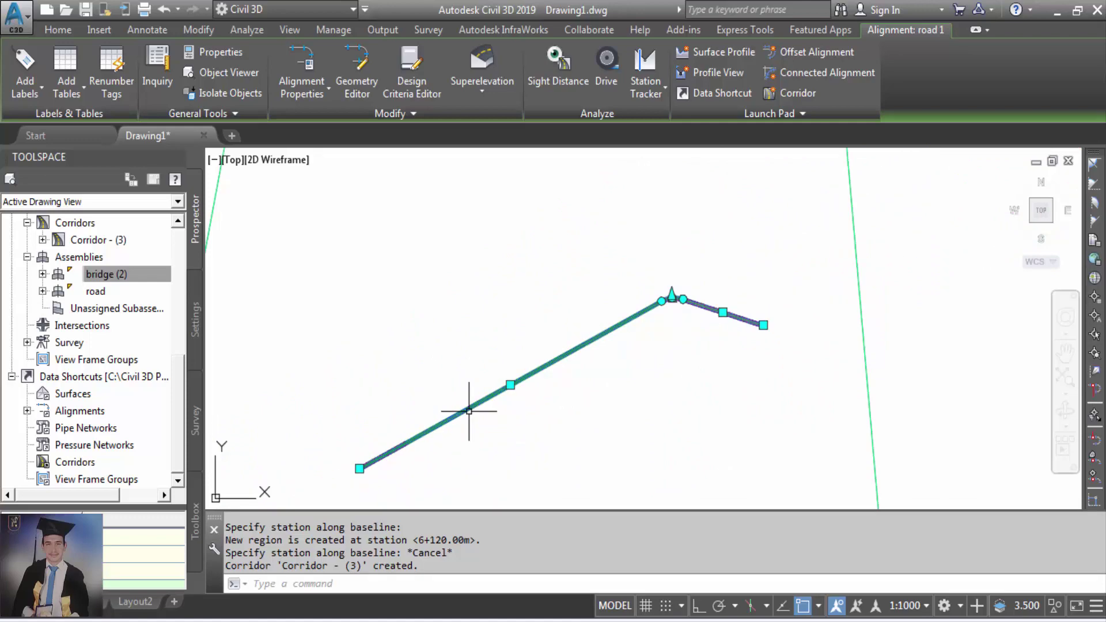
scroll(554, 375, "up", 7)
scroll(554, 376, "up", 3)
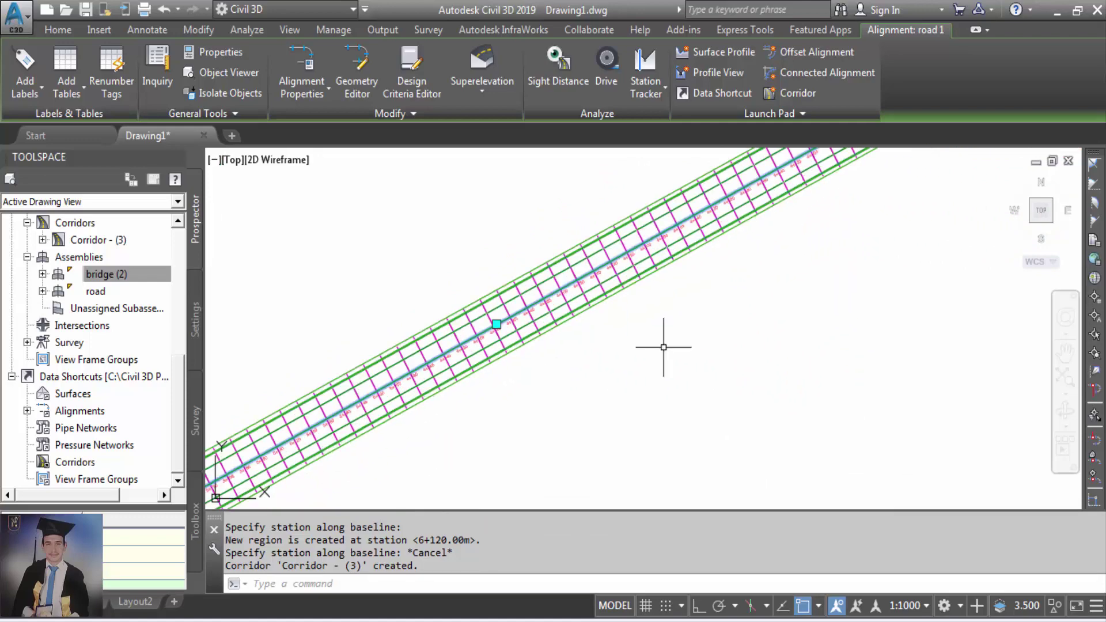
scroll(501, 317, "up", 3)
scroll(505, 317, "down", 3)
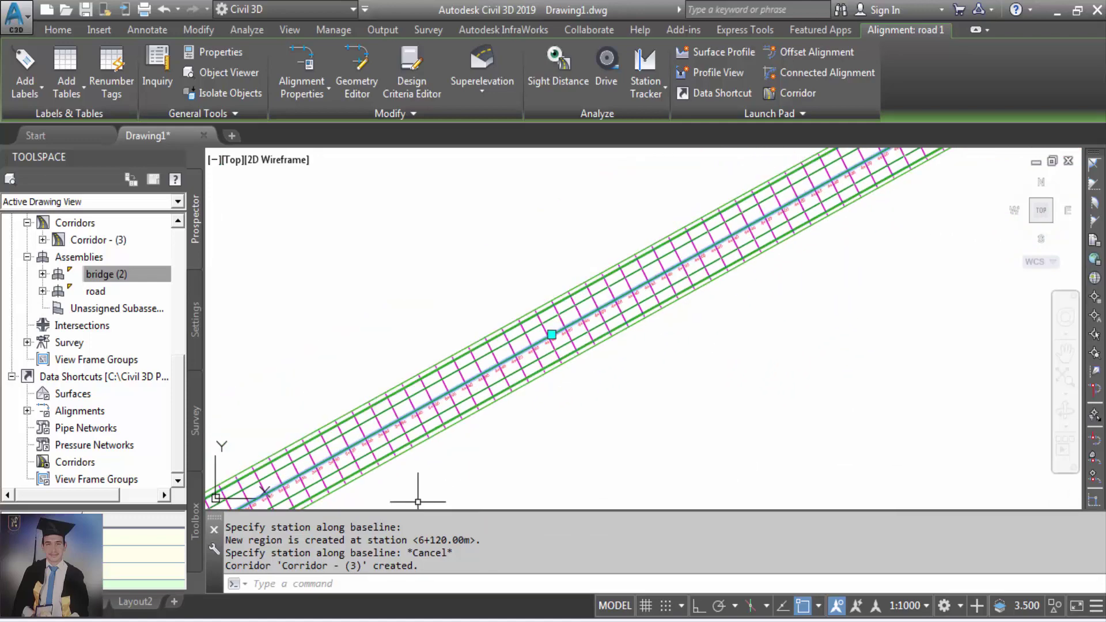